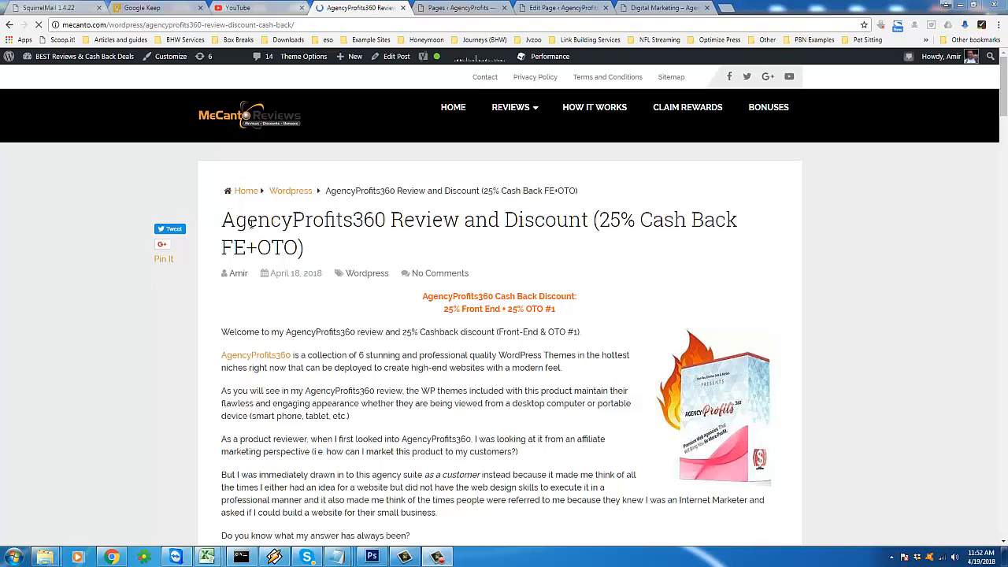
Examine the AgencyProfits360 review post's title, welcome line with the cashback offer, and description of the theme collection
drag(222, 221, 386, 222)
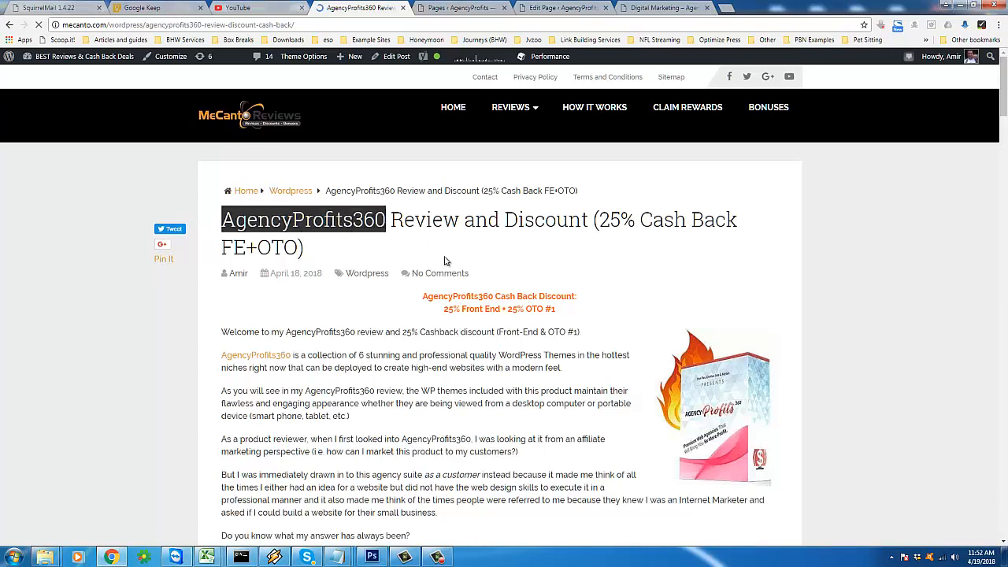
click(401, 331)
drag(322, 329, 578, 351)
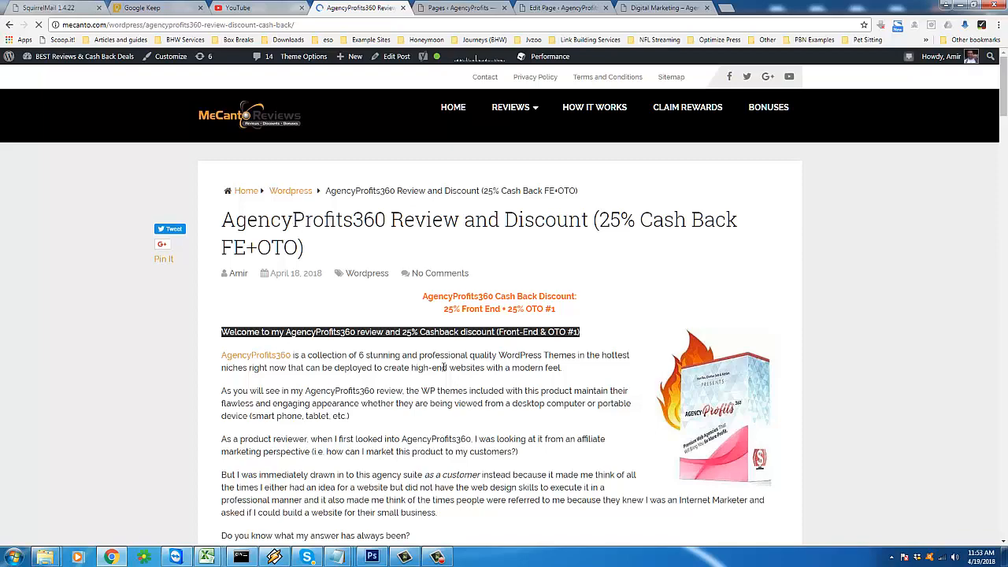
scroll(888, 249, down, 2)
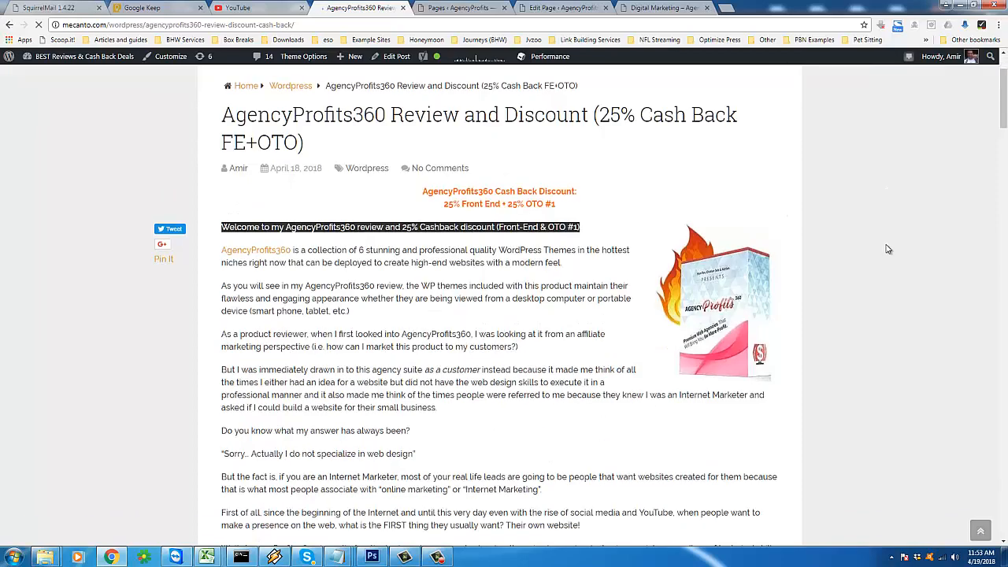
mouse_move(1005, 103)
mouse_down()
mouse_move(1006, 129)
mouse_move(1006, 93)
mouse_up()
click(440, 318)
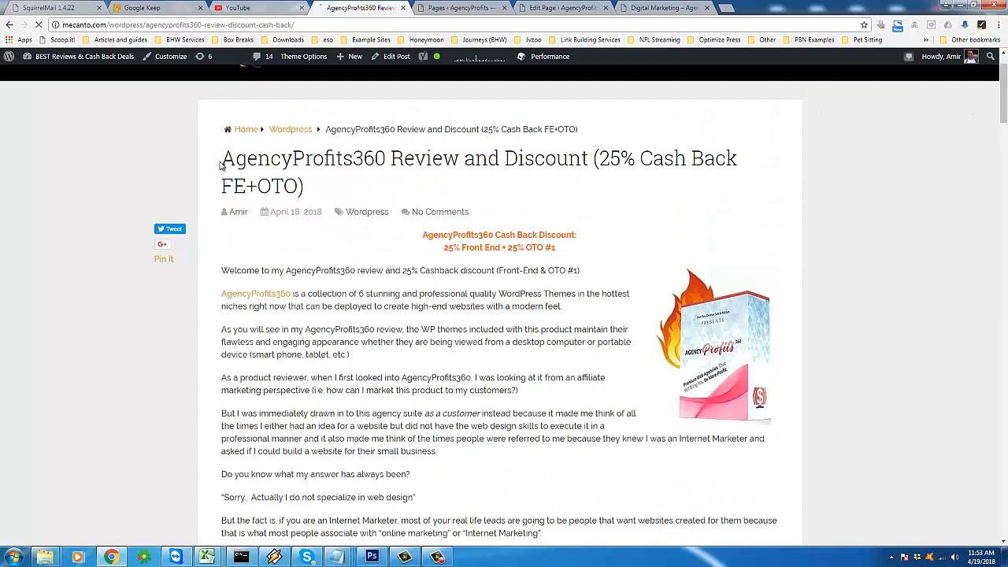
drag(220, 164, 383, 160)
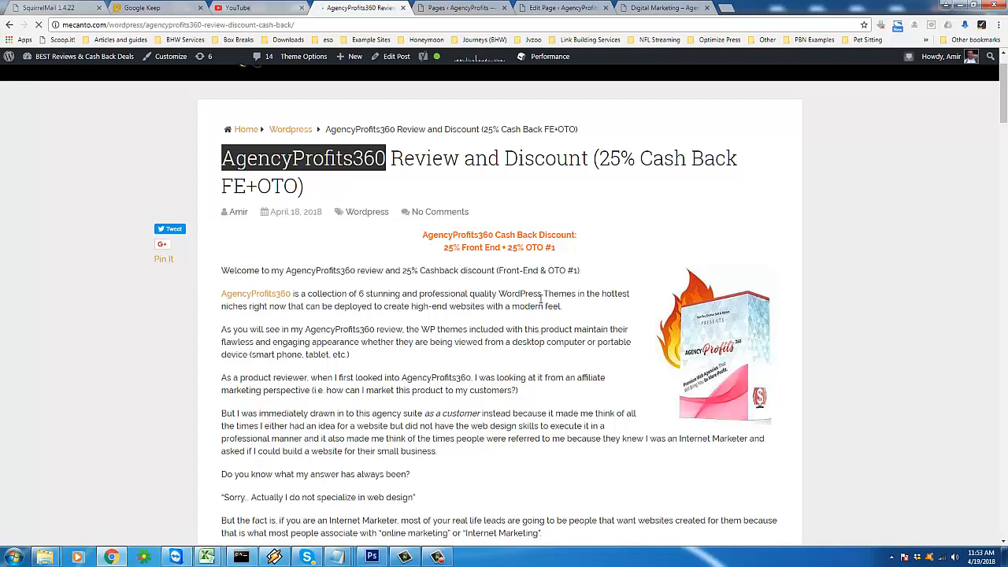
drag(566, 270, 498, 270)
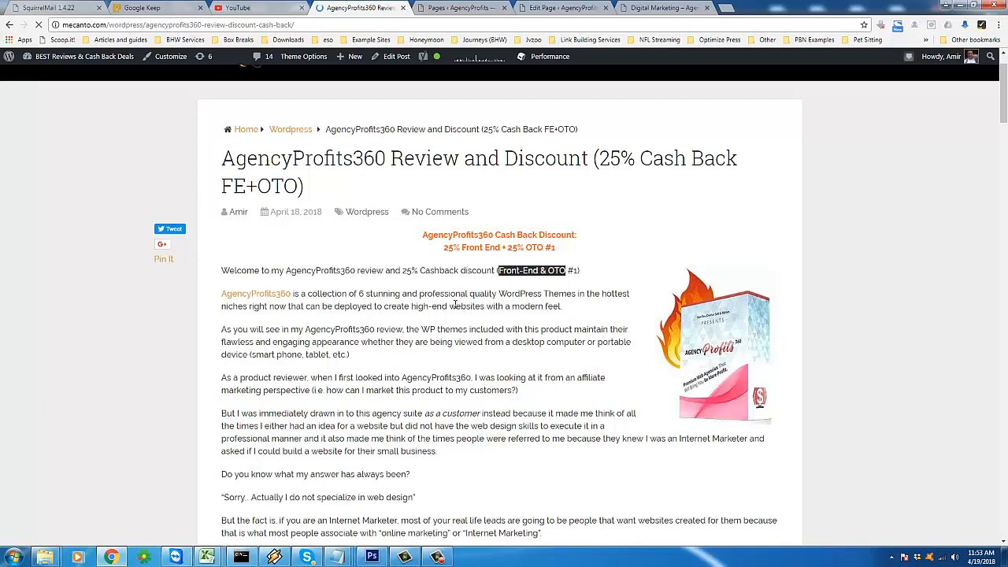
drag(358, 294, 470, 297)
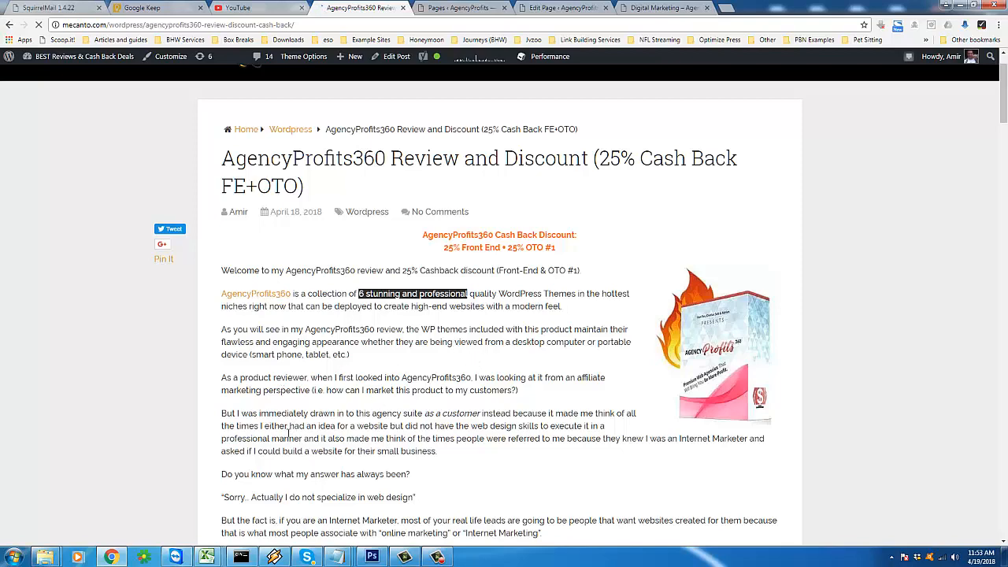
Read the review's introduction about web design requests, starting a website creation agency, and point-and-click customization
scroll(376, 446, down, 2)
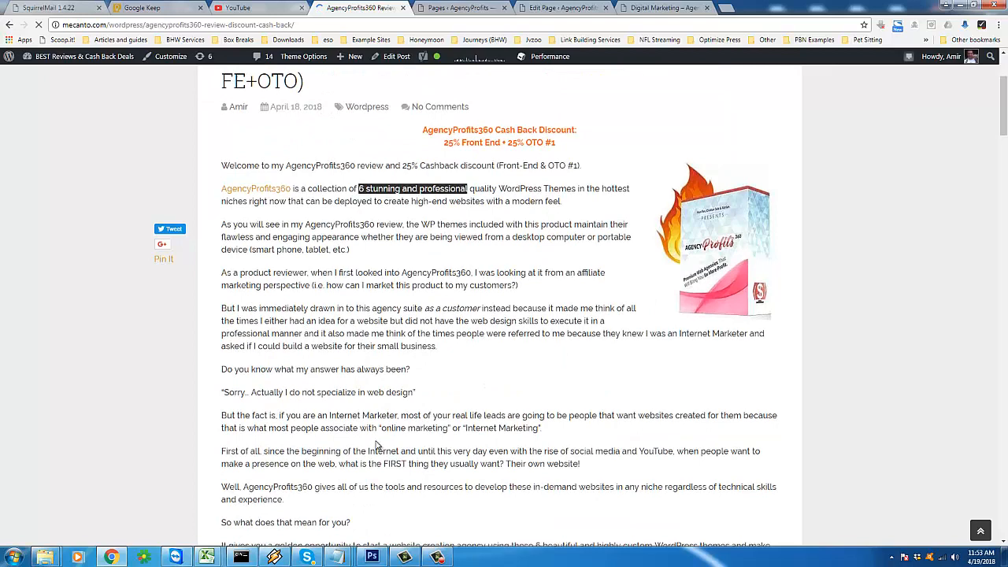
triple_click(309, 391)
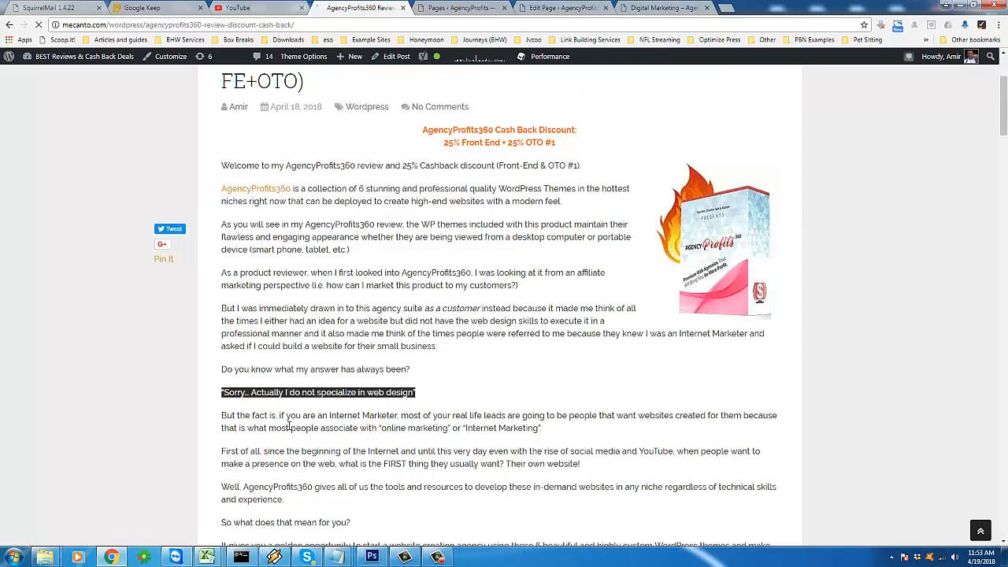
click(288, 426)
scroll(275, 465, down, 3)
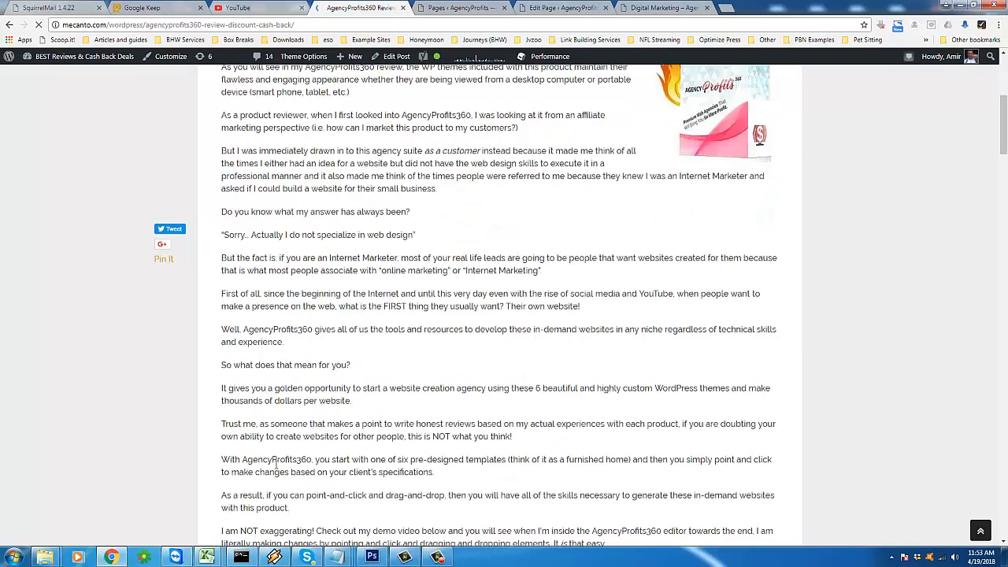
triple_click(267, 392)
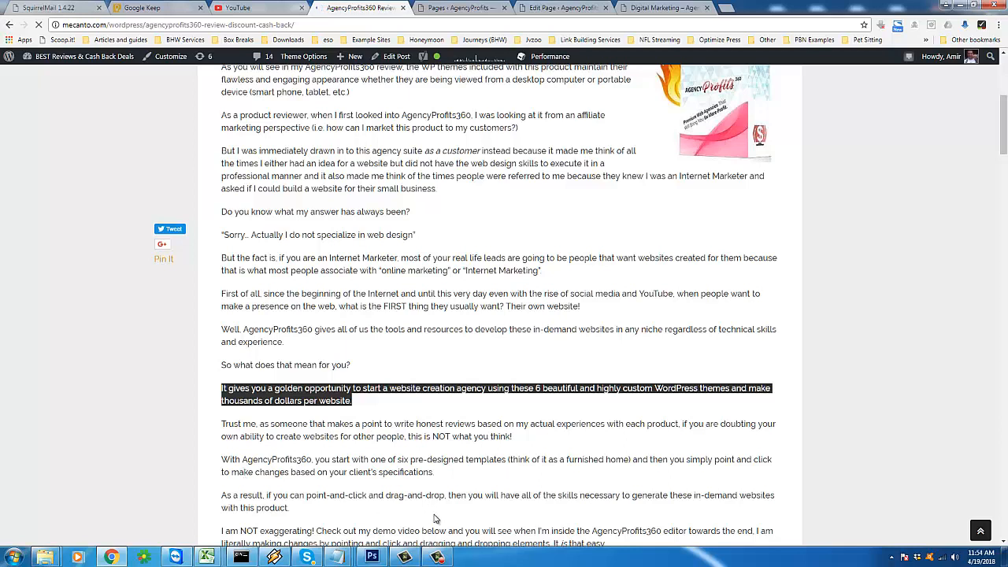
scroll(440, 512, down, 2)
drag(428, 402, 450, 343)
click(400, 412)
double_click(337, 392)
drag(337, 391, 347, 441)
click(346, 440)
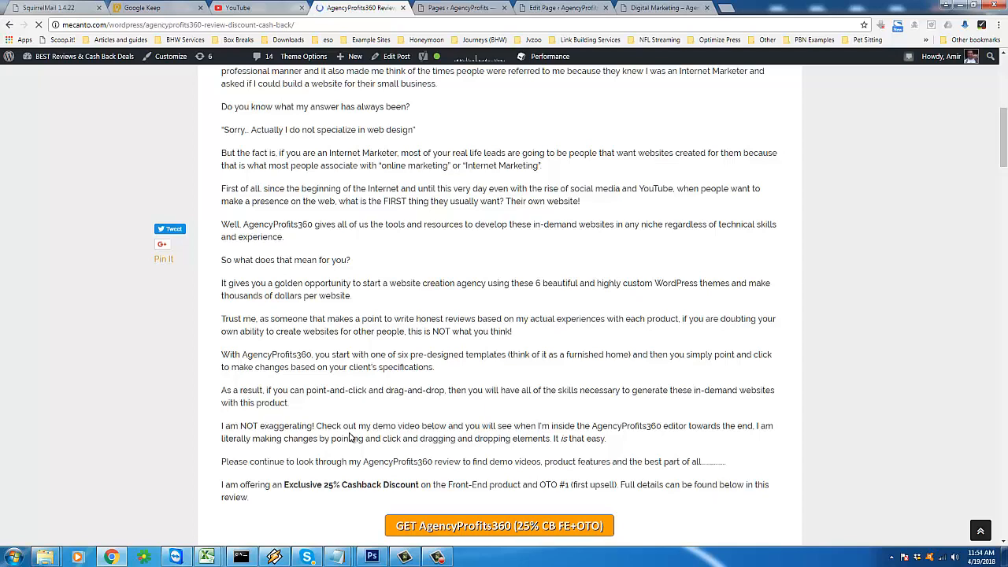
Examine the review's AgencyProfits360 Demo section with its video and get-product link, and skim the text below it
scroll(422, 302, down, 2)
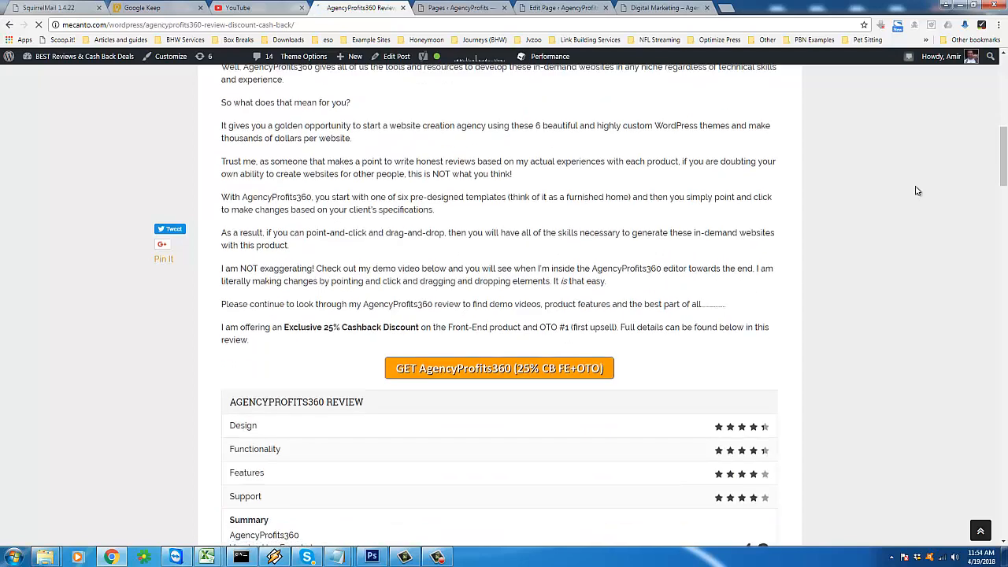
drag(1005, 163, 999, 228)
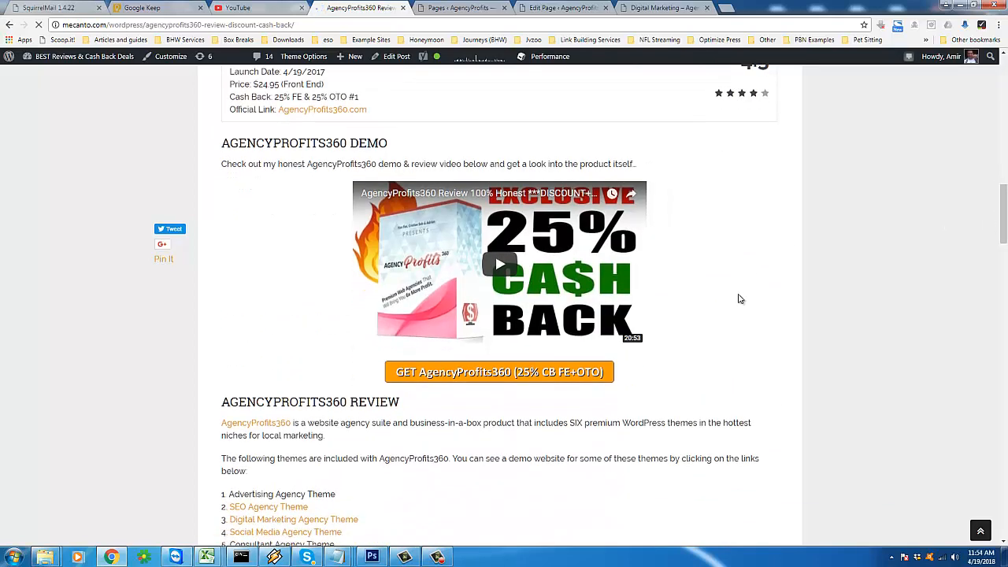
triple_click(629, 166)
click(644, 164)
drag(229, 143, 395, 165)
triple_click(394, 164)
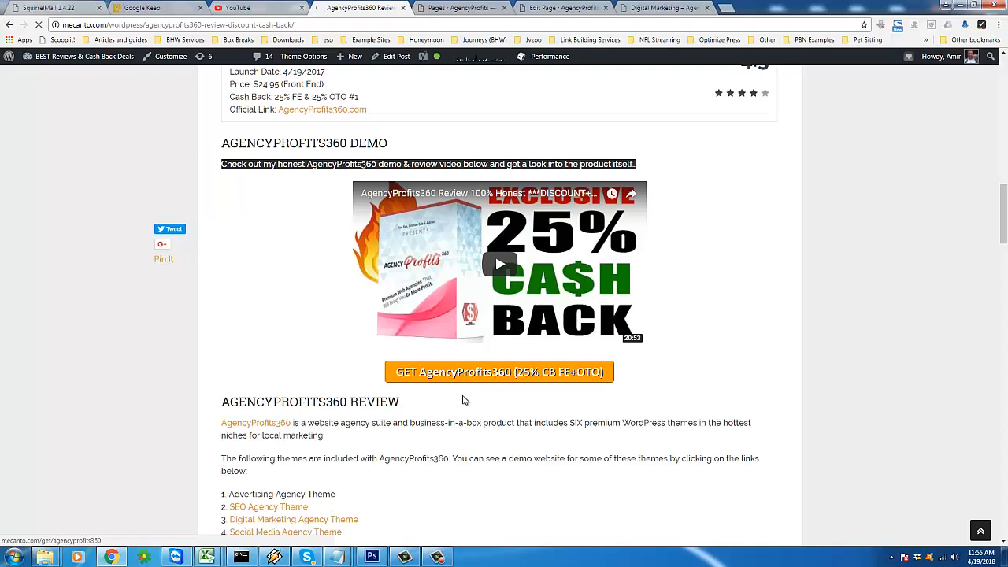
scroll(466, 398, down, 3)
scroll(453, 167, down, 9)
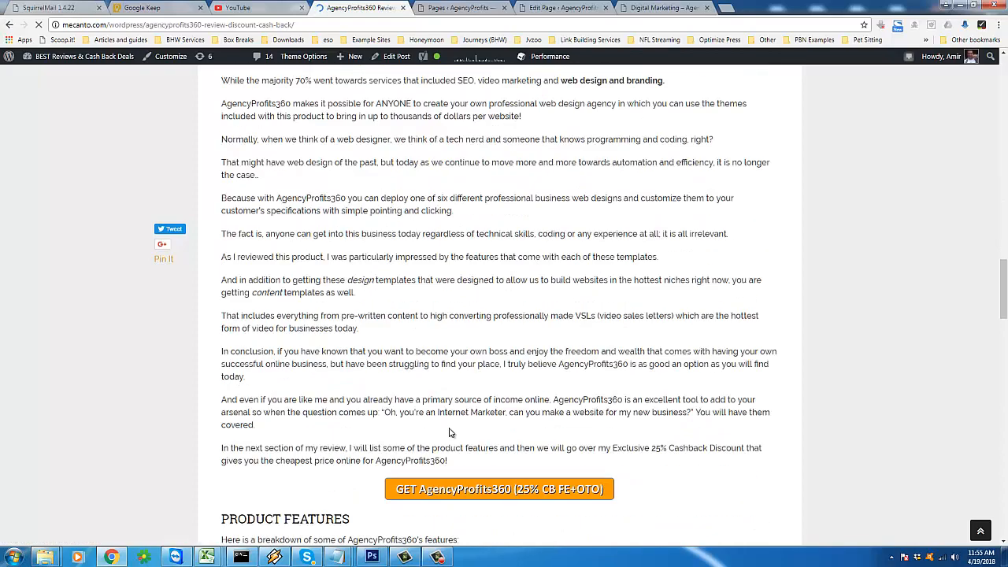
scroll(682, 331, up, 9)
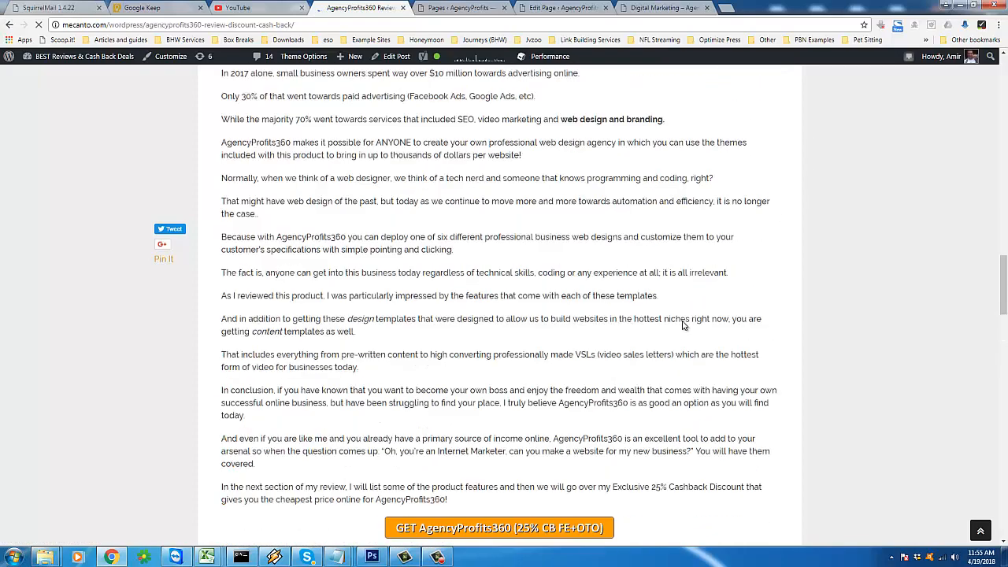
scroll(667, 339, up, 4)
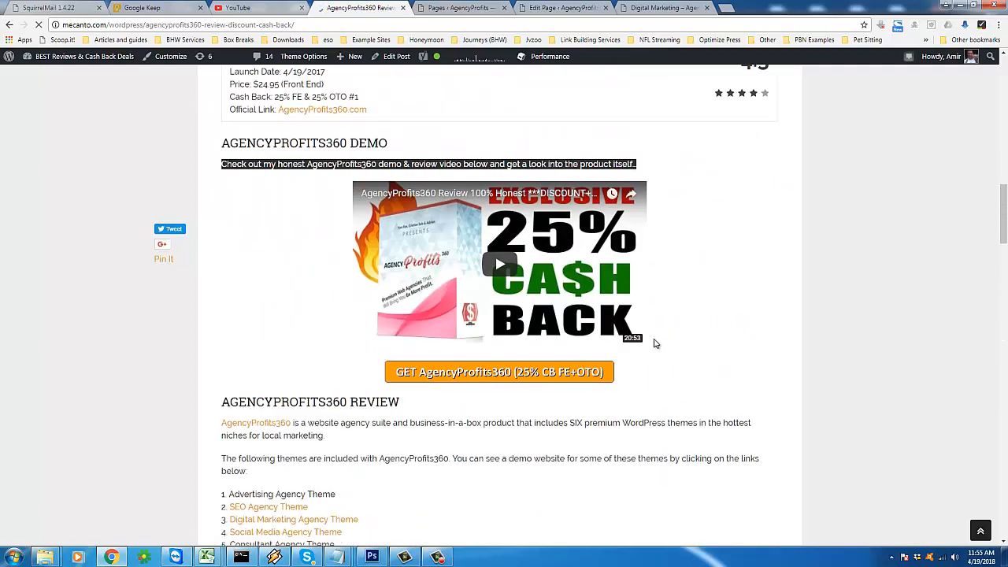
click(763, 347)
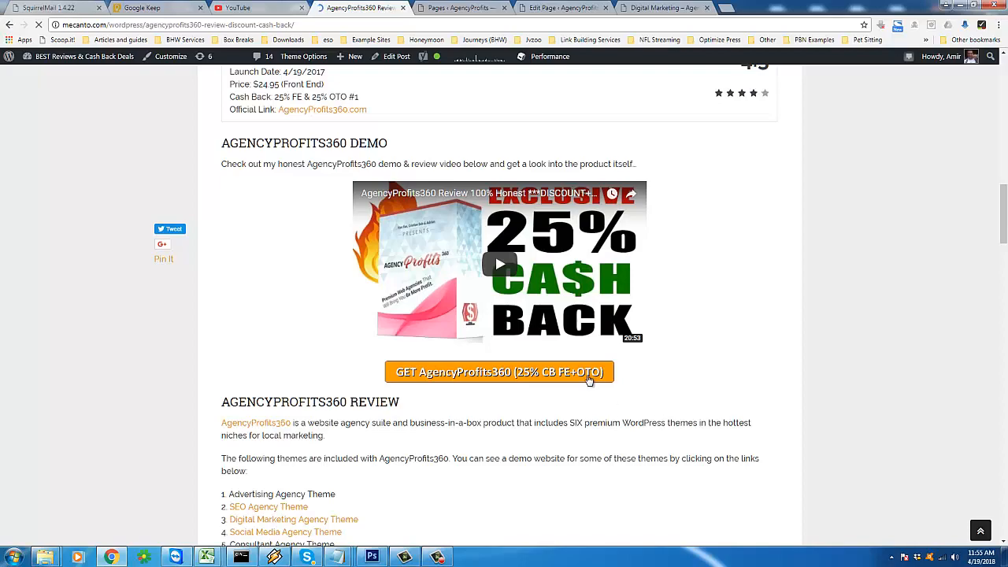
Go to the review's Pricing & Cashback section and highlight its heading
drag(1004, 197, 1005, 365)
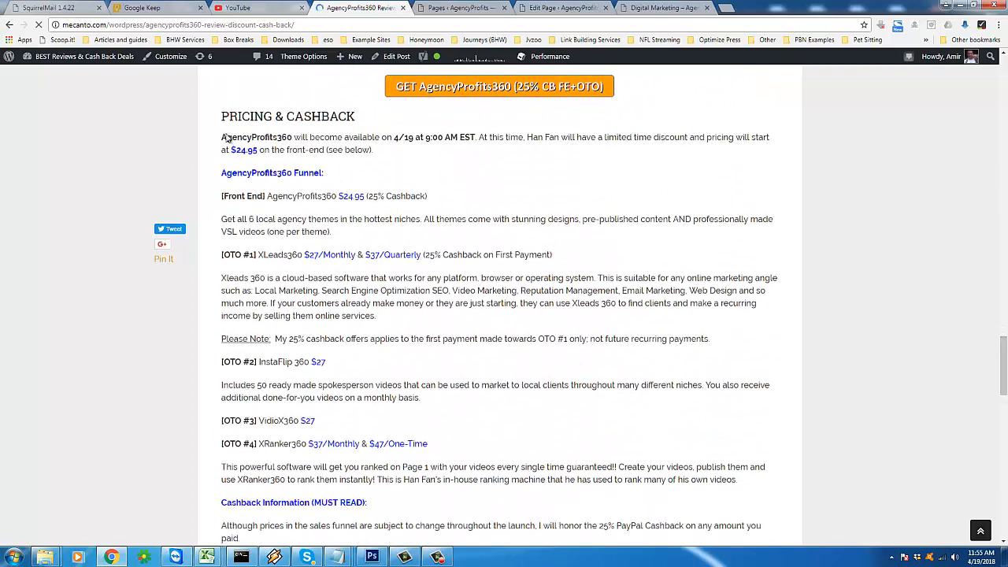
double_click(230, 117)
drag(337, 120, 351, 118)
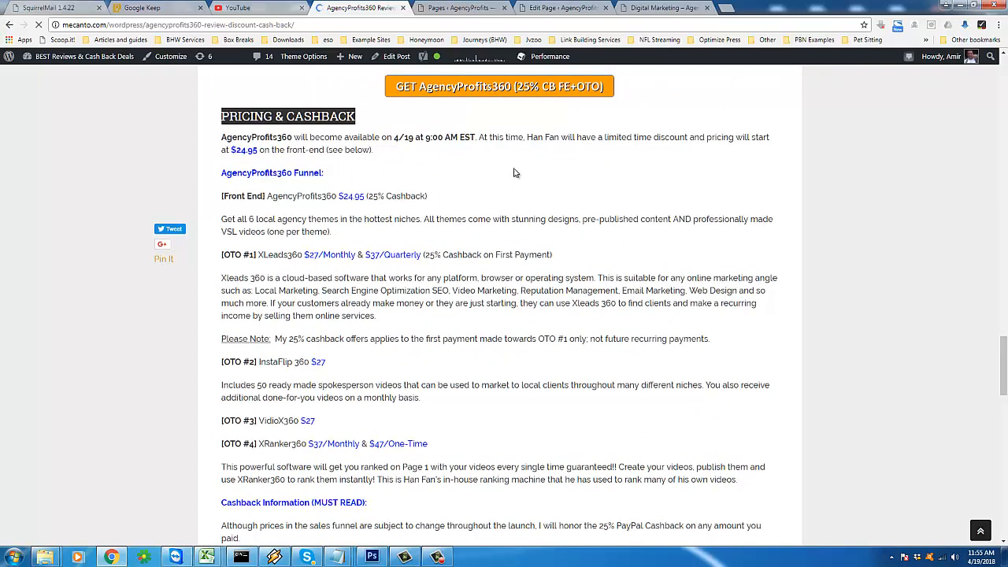
Switch to the Digital Marketing demo site and examine its opening banner with the headline and call to action
click(663, 7)
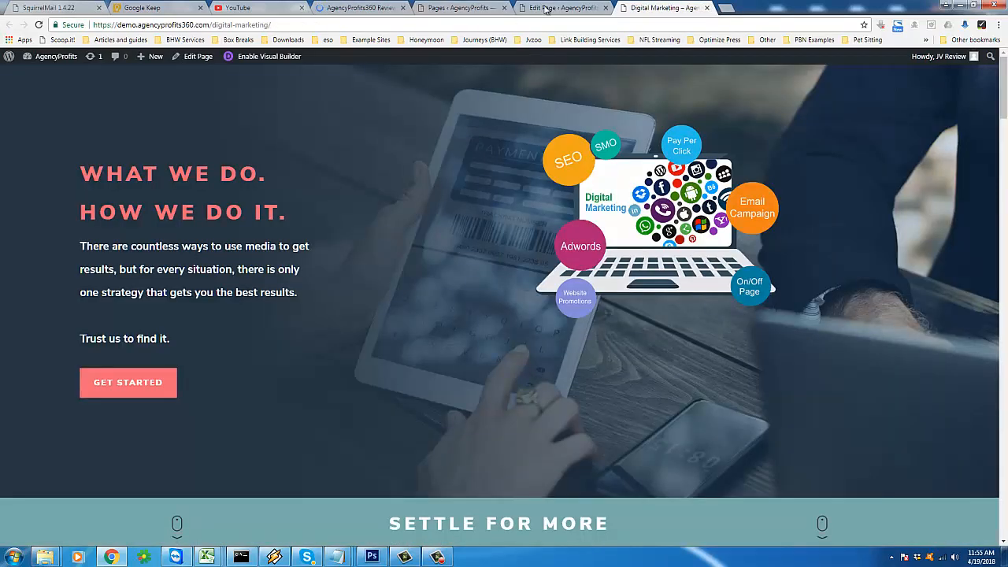
drag(80, 173, 344, 392)
click(344, 392)
scroll(1005, 116, down, 2)
scroll(1005, 116, up, 1)
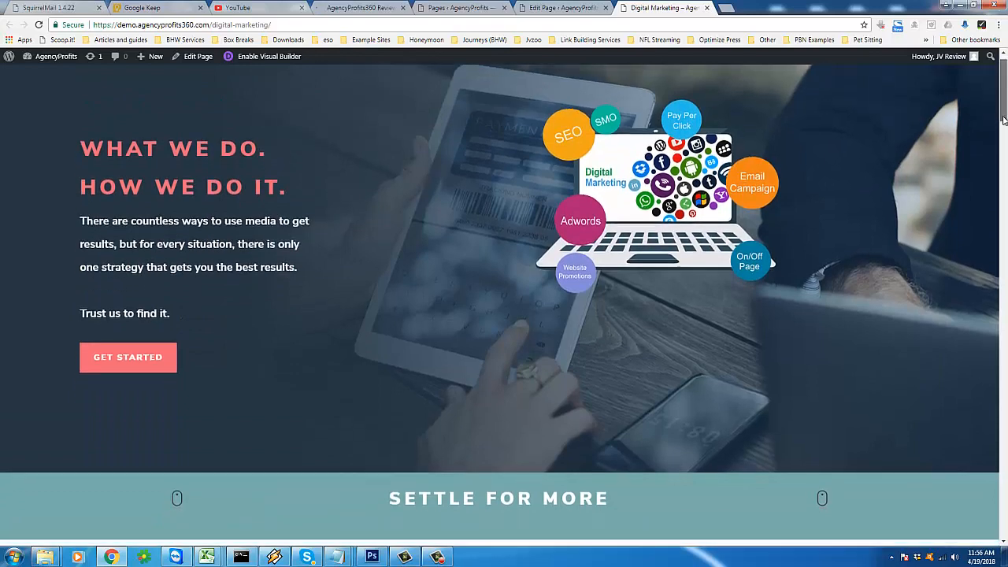
Examine the demo site's Our Process section from Listen to Adapt, through to the Pro Advertising Campaigns section
drag(1003, 119, 1003, 190)
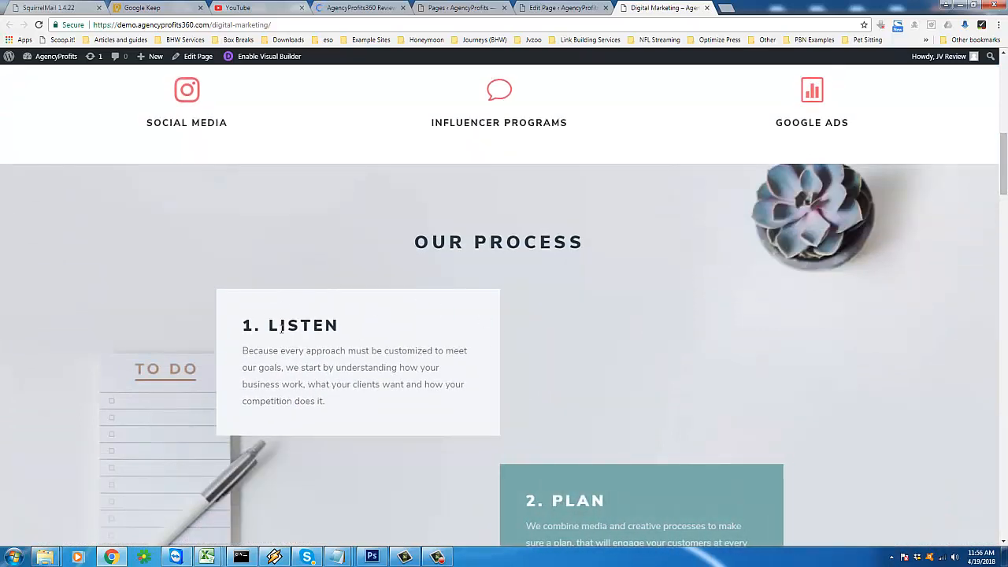
scroll(332, 394, down, 1)
scroll(457, 409, down, 1)
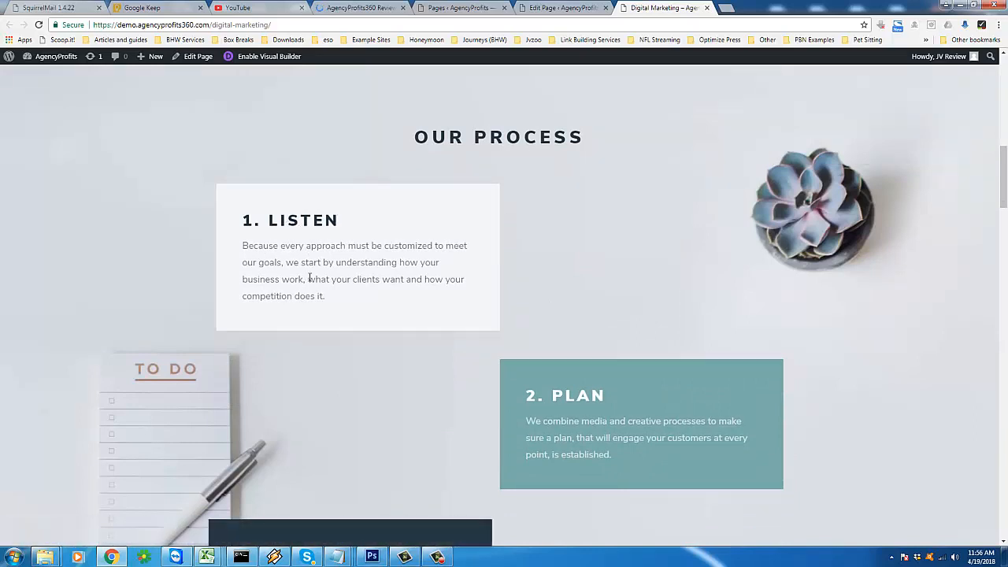
scroll(308, 283, down, 4)
scroll(327, 366, down, 1)
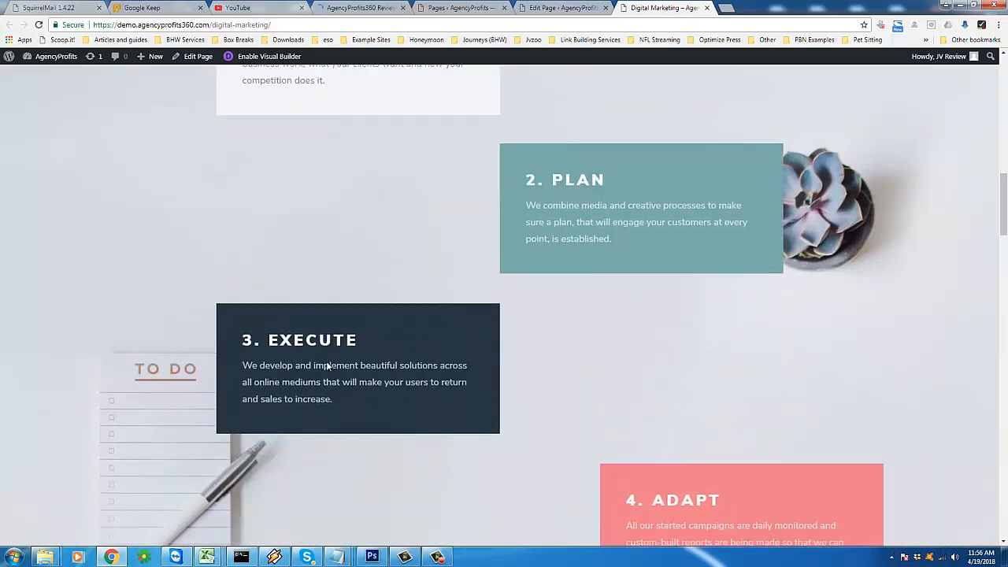
scroll(526, 315, down, 2)
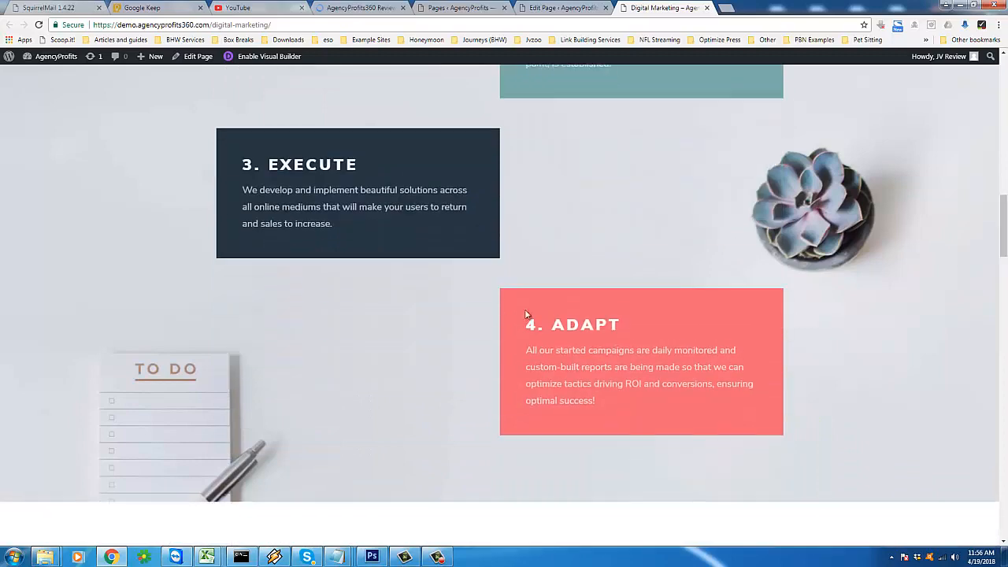
scroll(534, 349, down, 2)
scroll(464, 360, down, 2)
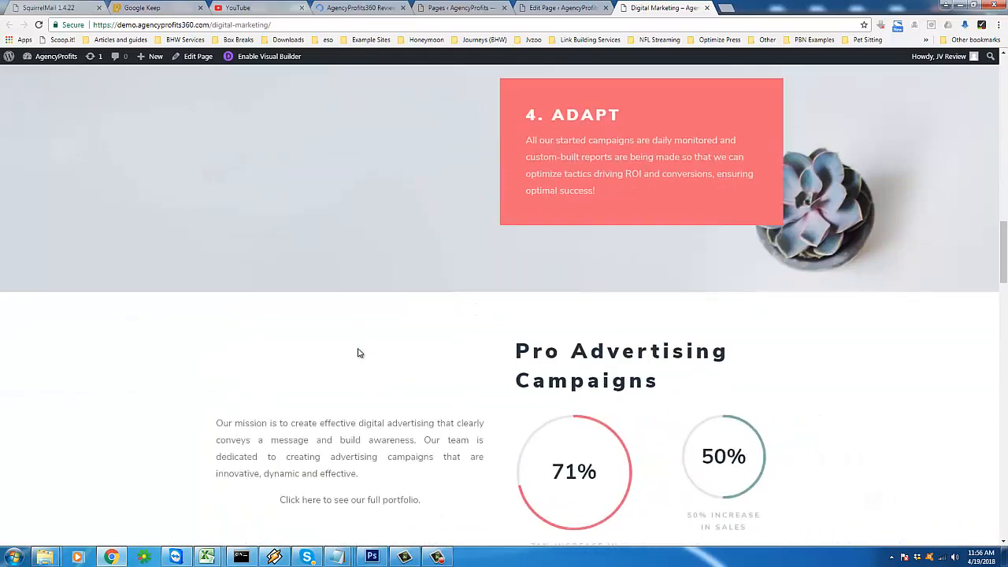
Go to the demo site's closing contact form and highlight the text inviting visitors to book a meeting
drag(1002, 232, 1004, 500)
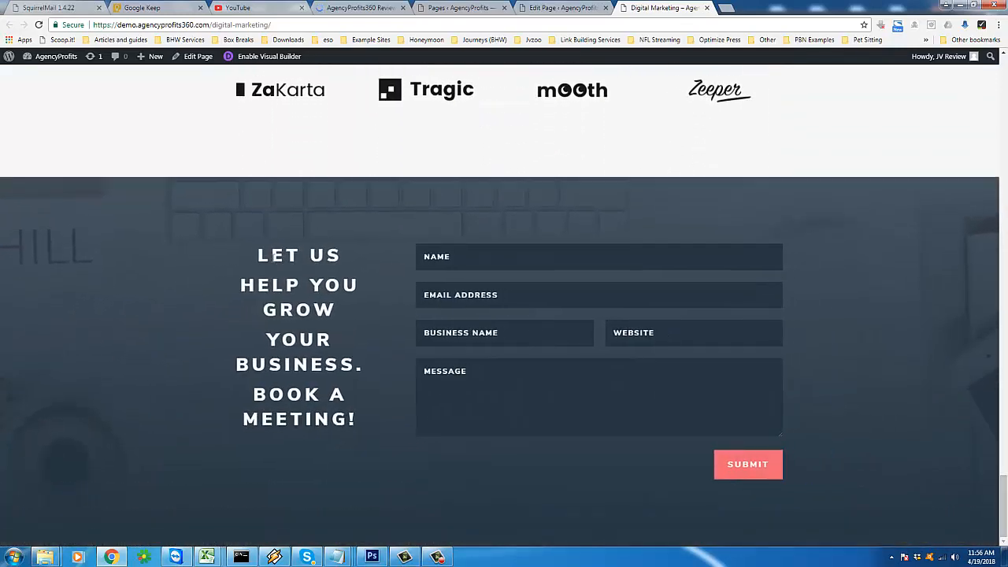
drag(260, 253, 397, 402)
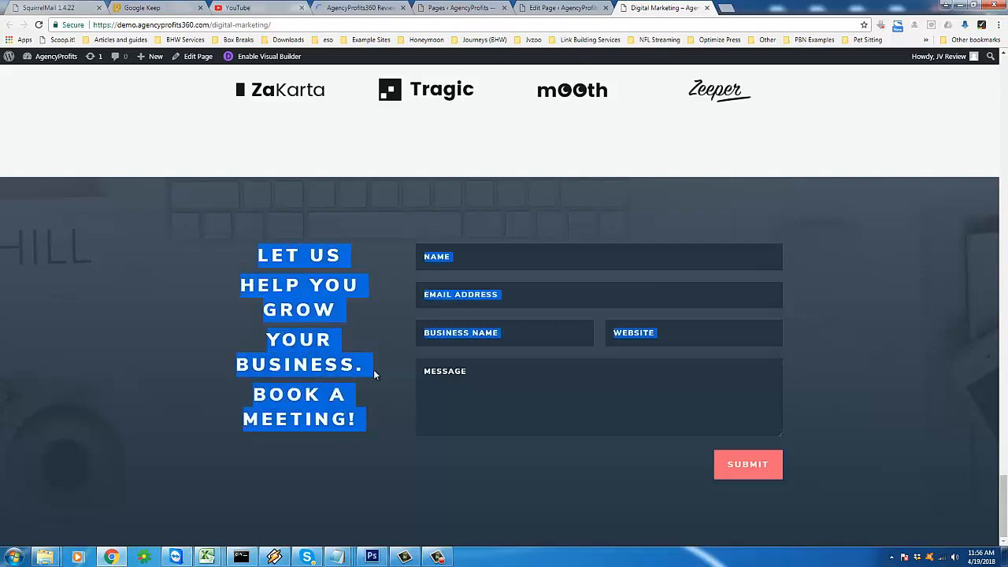
click(577, 228)
Return to the beginning of the Digital Marketing demo page and enable the Visual Builder for it
click(1005, 100)
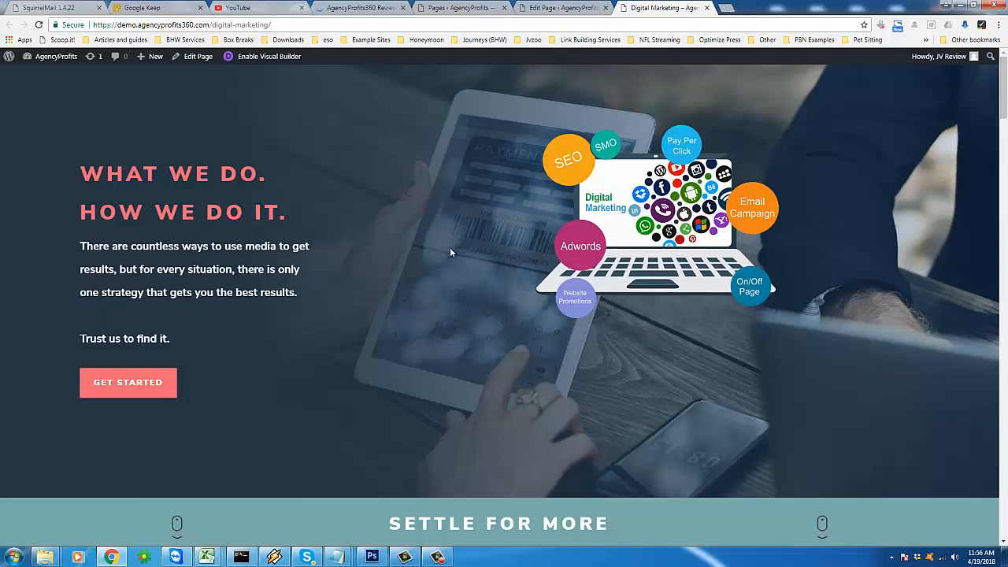
click(270, 59)
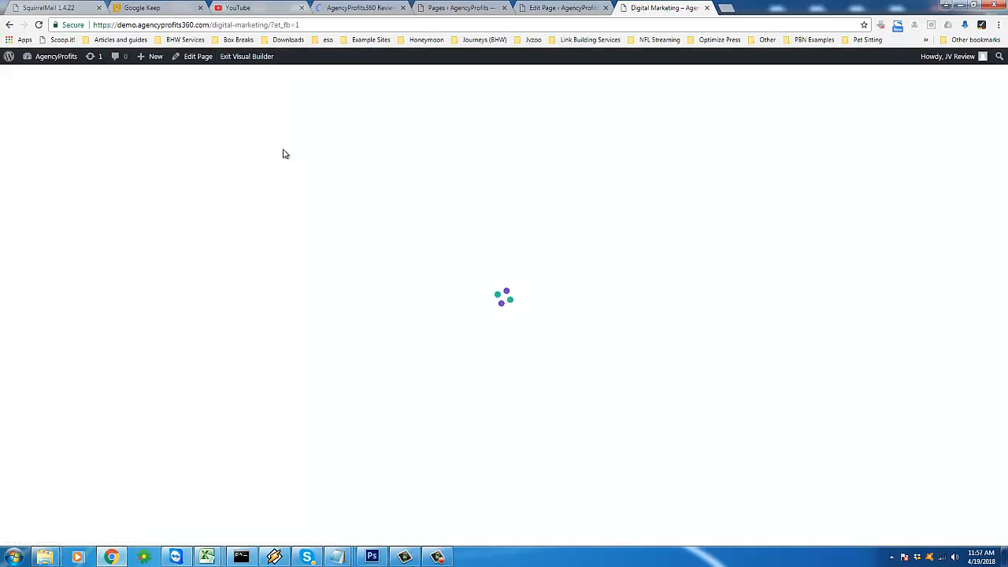
Go to the Digital Marketing page's backend editor and insert a Button module beneath the Image module in the first section
click(556, 7)
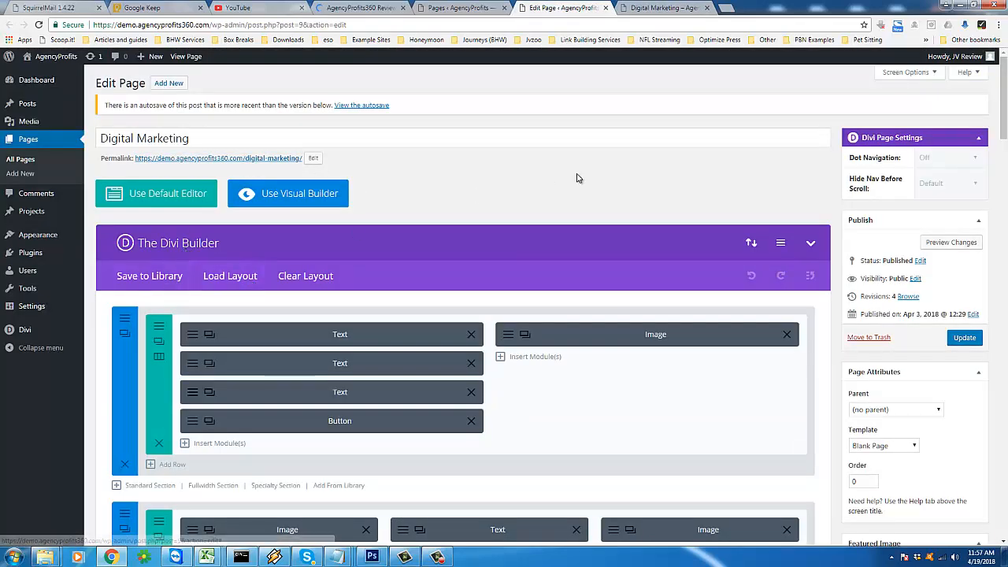
scroll(1006, 130, down, 1)
drag(1005, 130, 1004, 146)
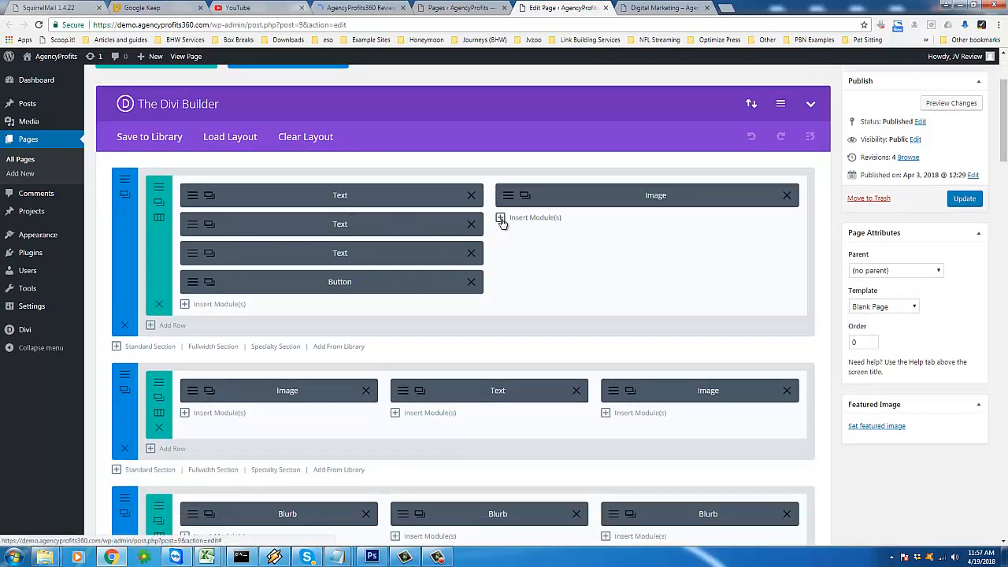
click(500, 218)
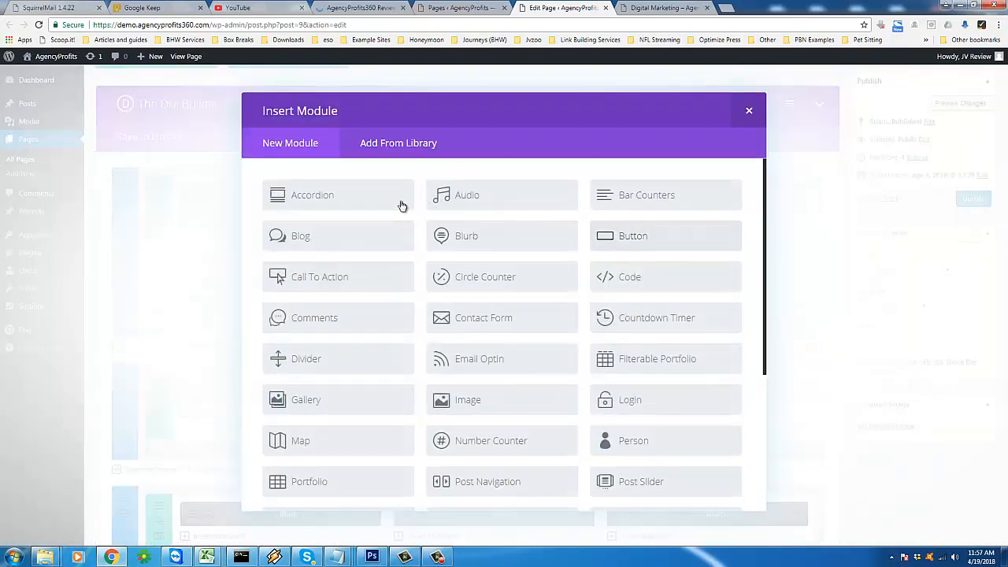
click(654, 263)
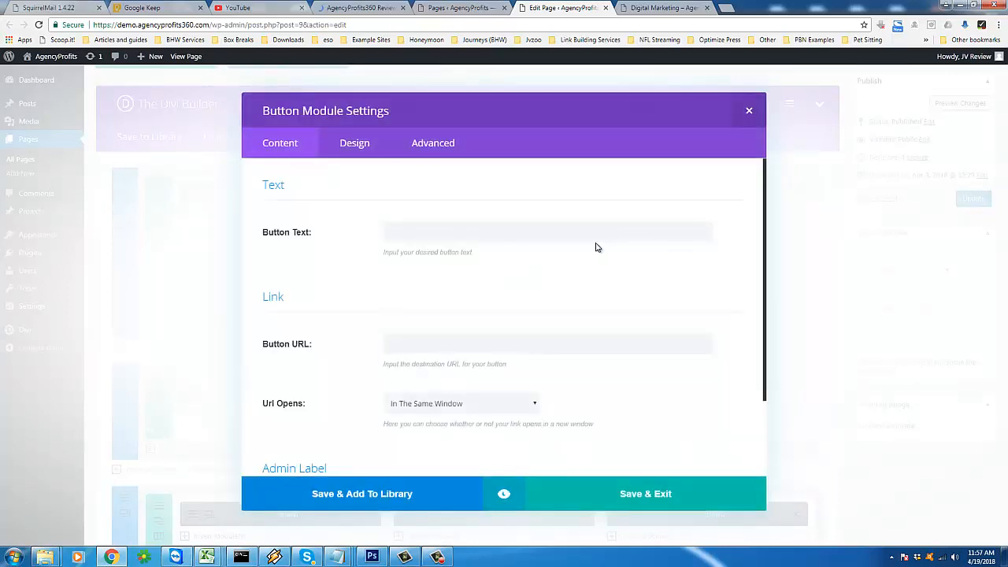
scroll(520, 339, down, 2)
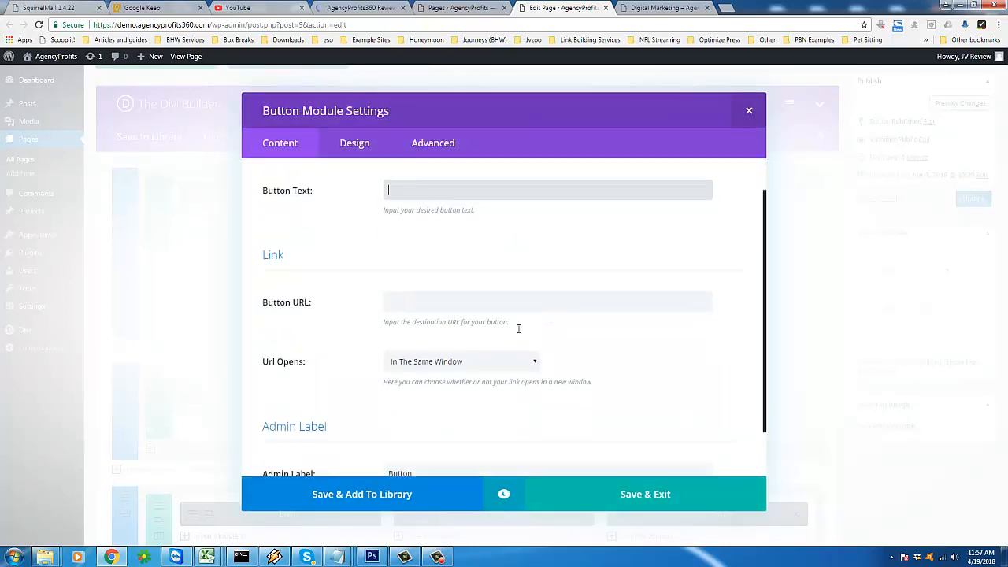
scroll(443, 262, up, 2)
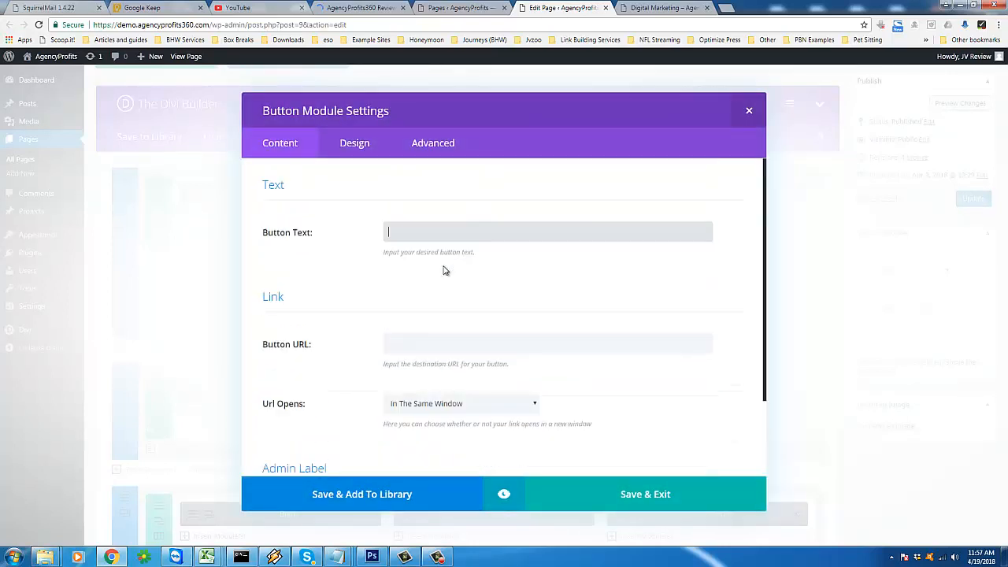
Try "Click here" as the new Button module's text, clear it again and close the module settings
click(437, 340)
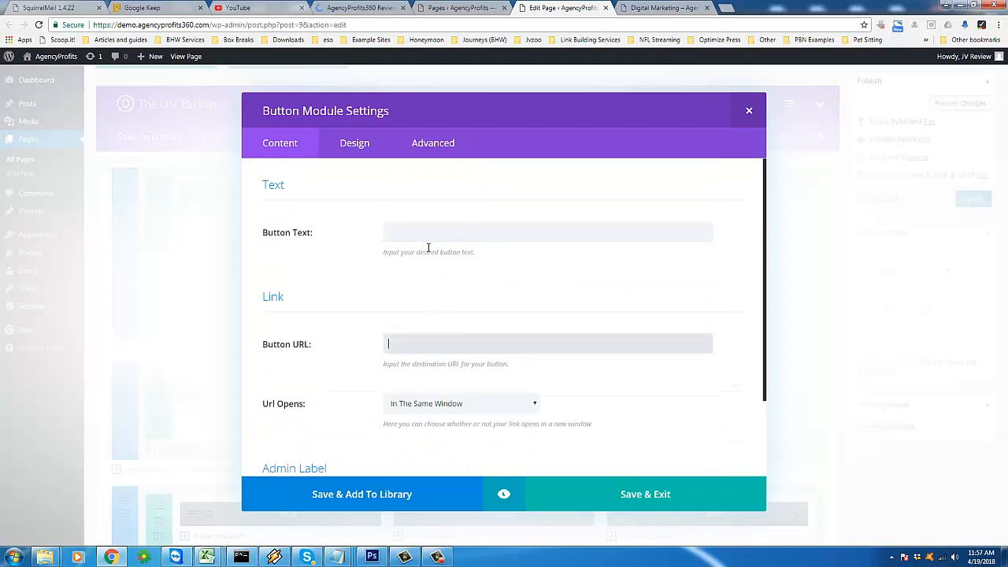
click(425, 233)
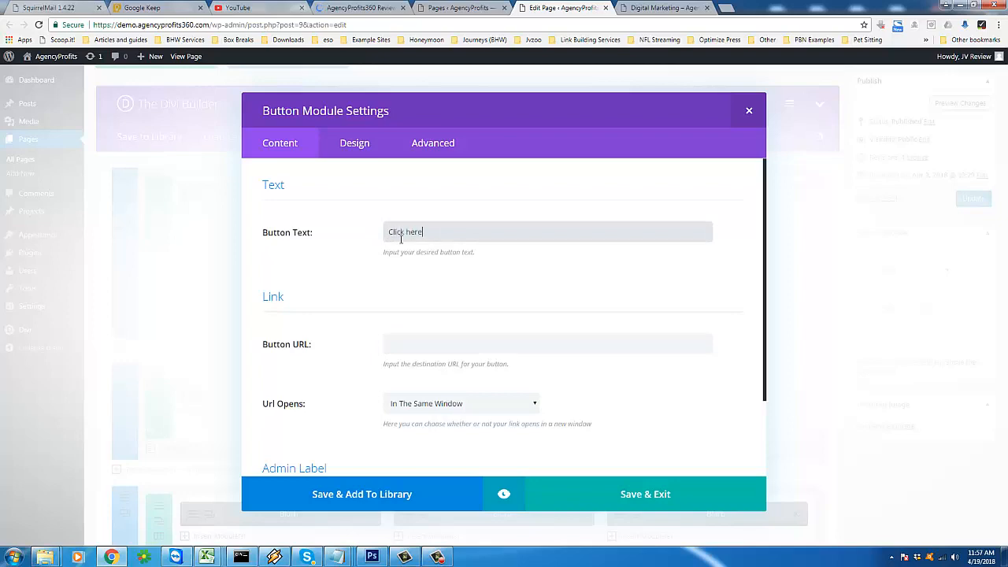
drag(426, 233, 313, 238)
key(BackSpace)
click(749, 110)
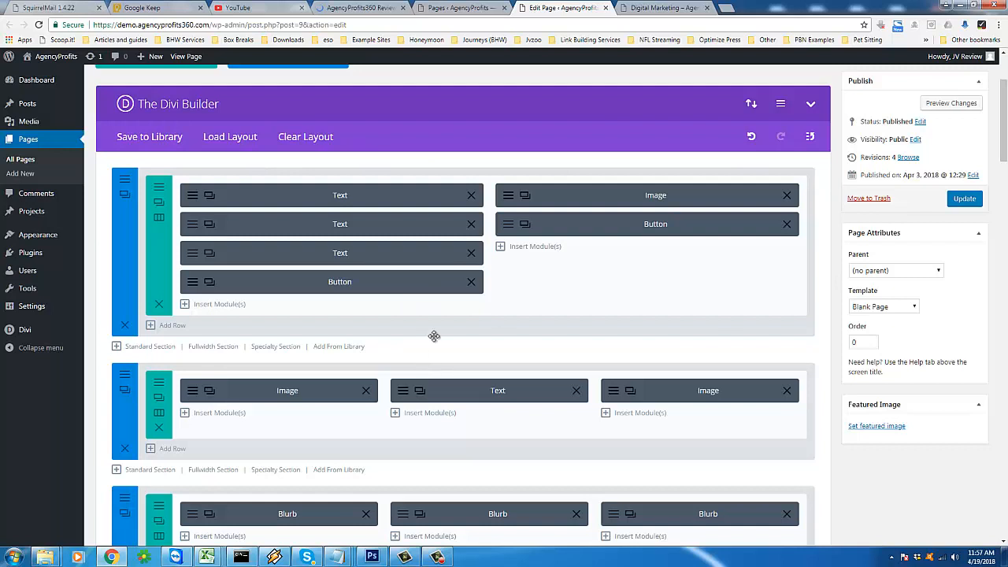
Examine the Divi Builder layout from the first section's modules down to the closing Text and Contact Form row
scroll(434, 336, down, 1)
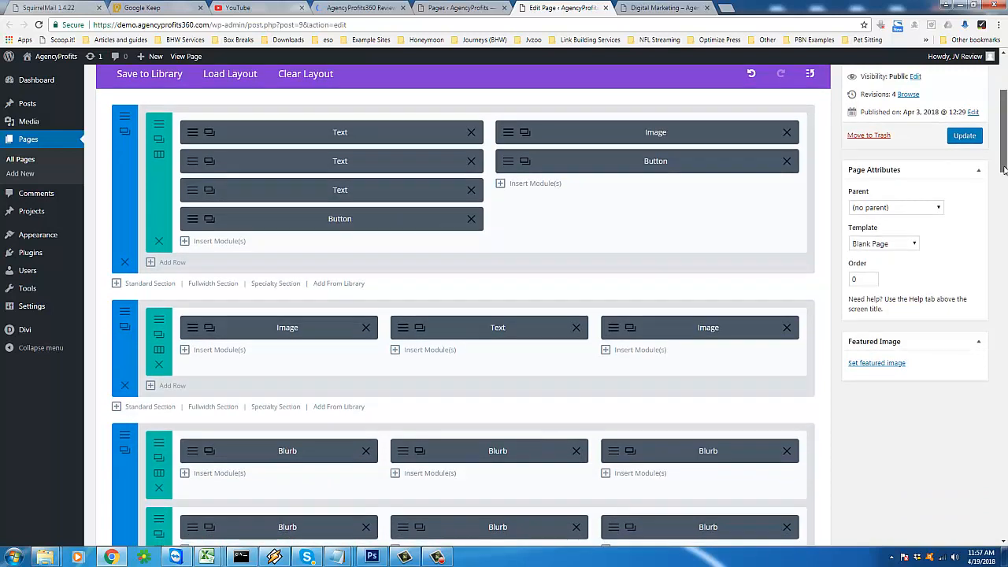
drag(1004, 170, 1004, 173)
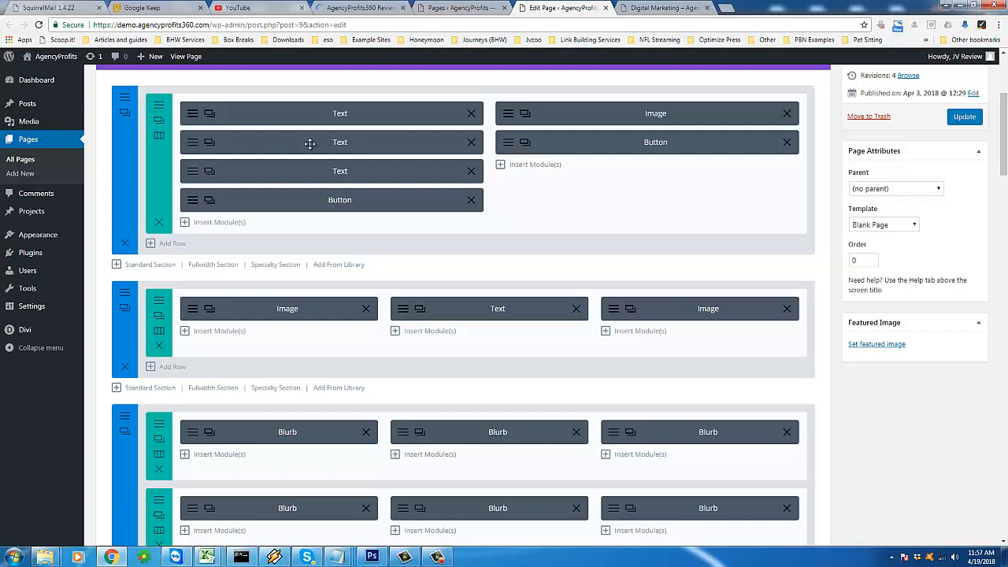
scroll(480, 323, down, 7)
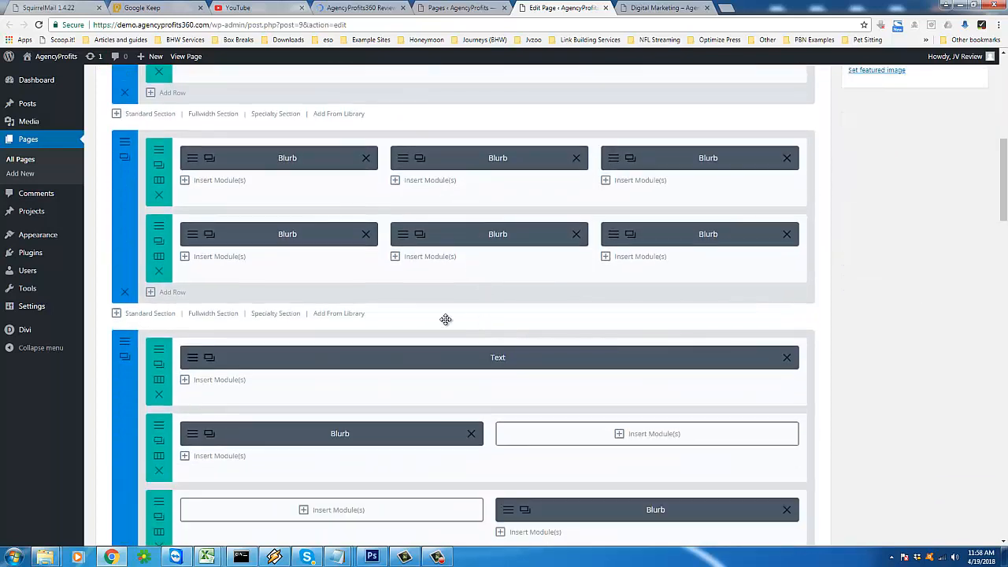
scroll(420, 306, down, 8)
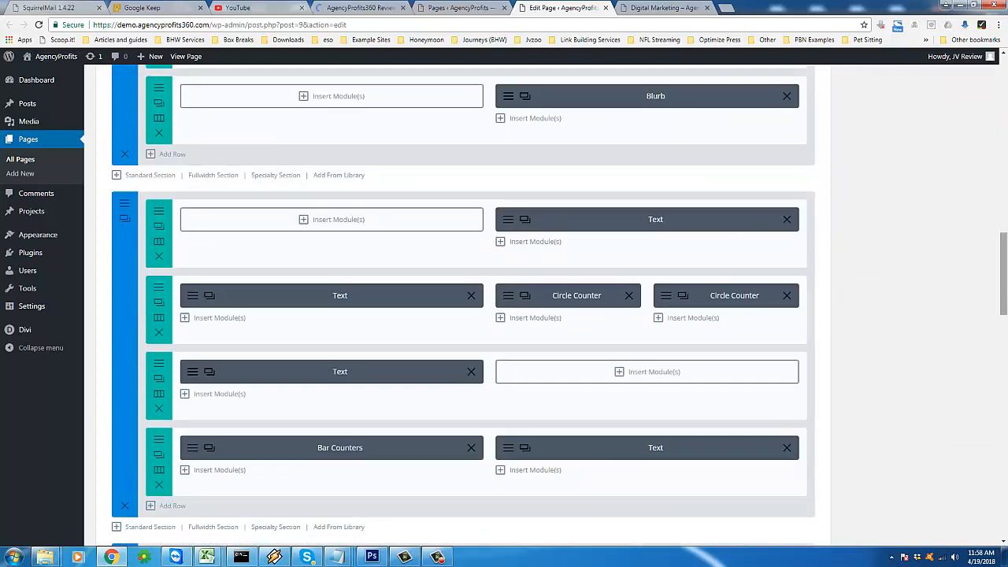
scroll(947, 333, down, 6)
drag(1004, 496, 1004, 523)
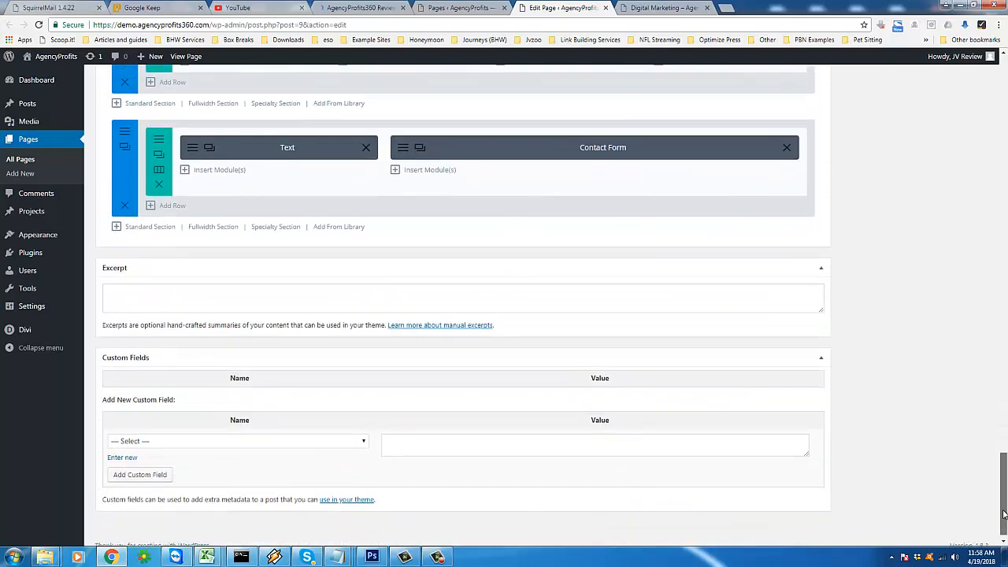
scroll(645, 381, up, 2)
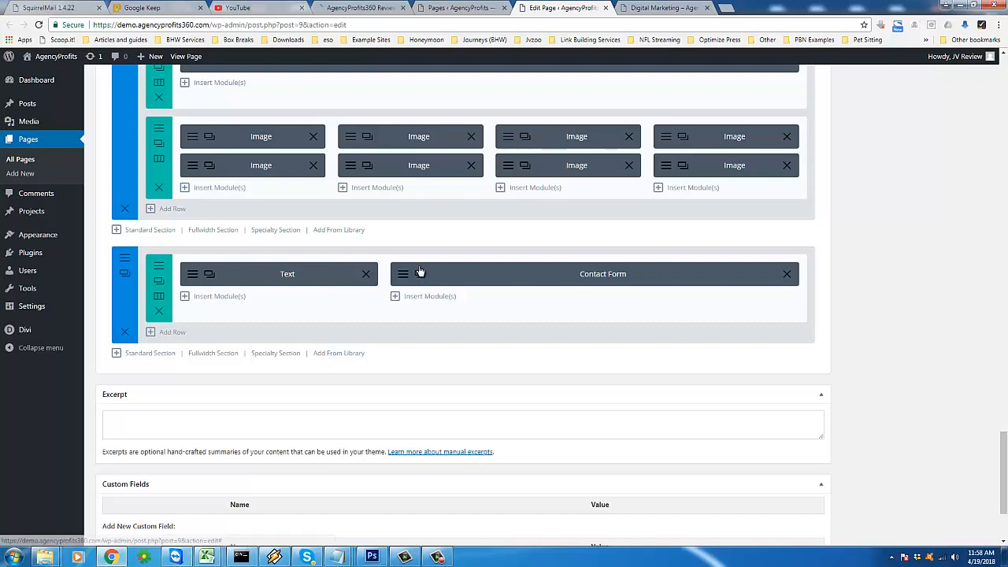
Switch to the page's Visual Builder view and examine its sections, including the contact form, the service icons and Our Process
click(628, 7)
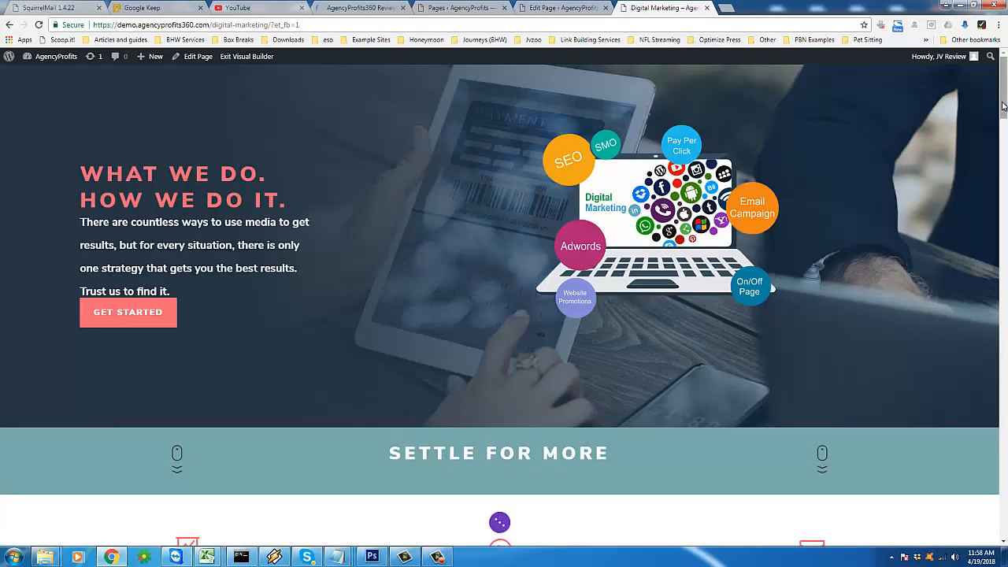
drag(1004, 94, 1005, 539)
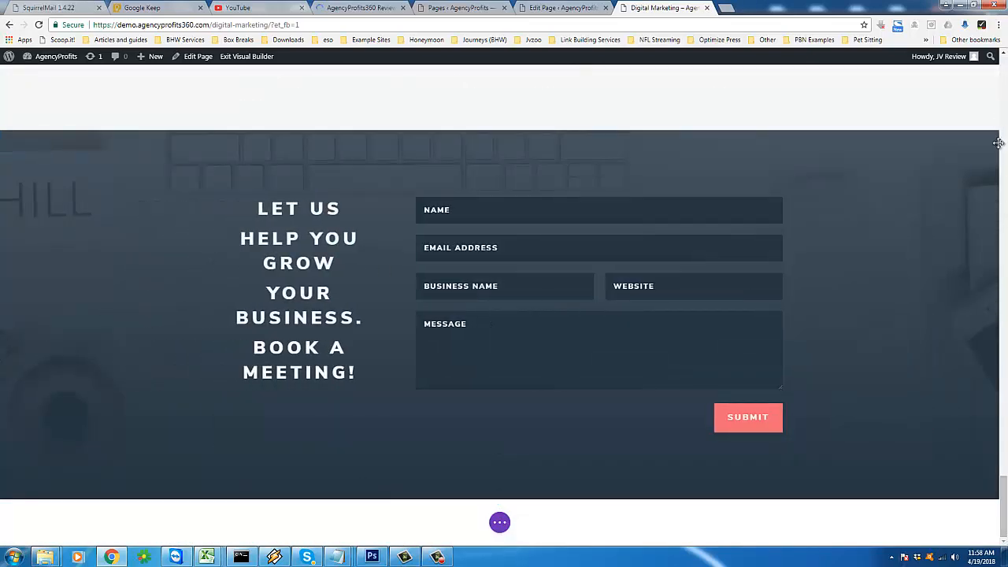
drag(1005, 520, 1004, 71)
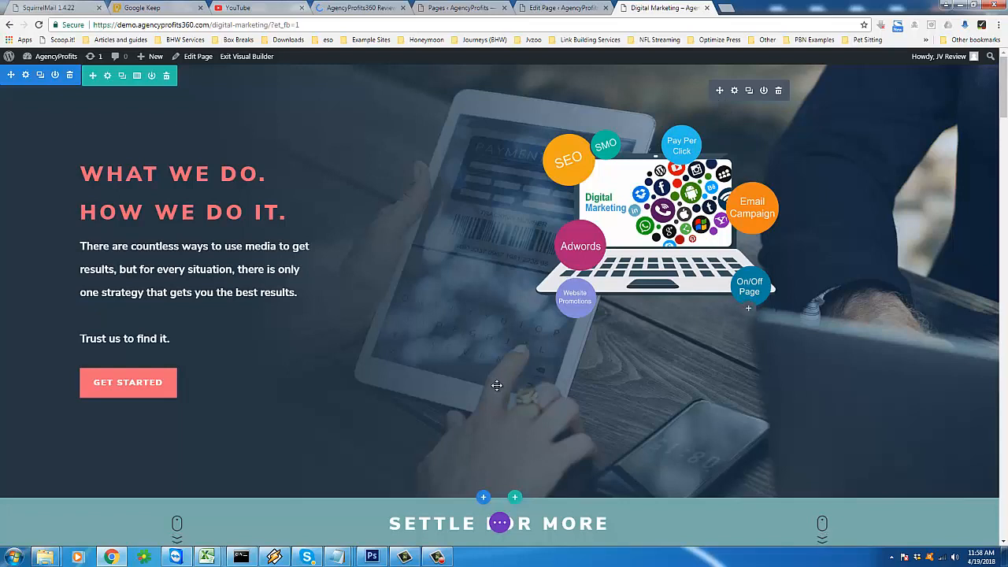
scroll(494, 378, down, 2)
scroll(496, 396, down, 3)
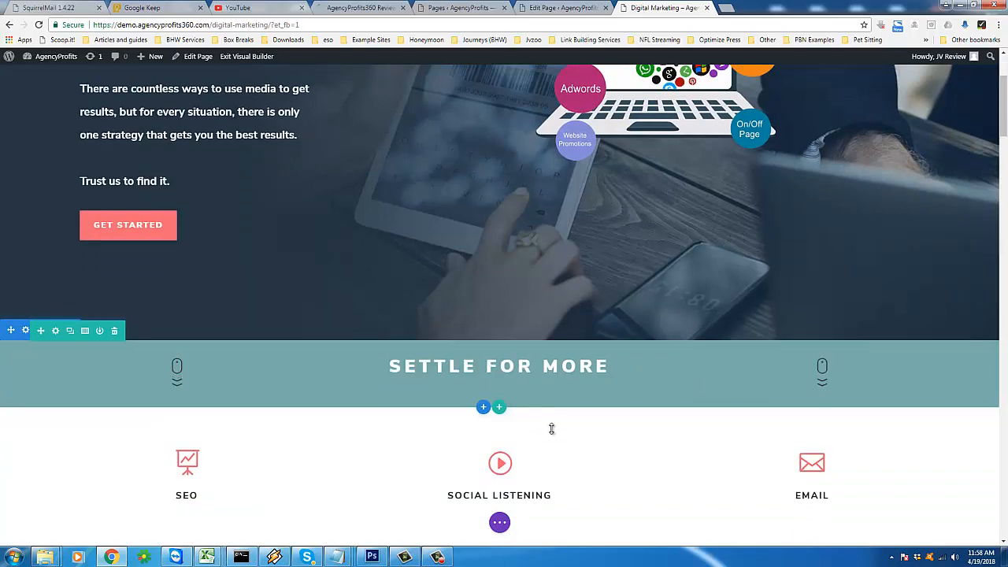
scroll(548, 417, down, 4)
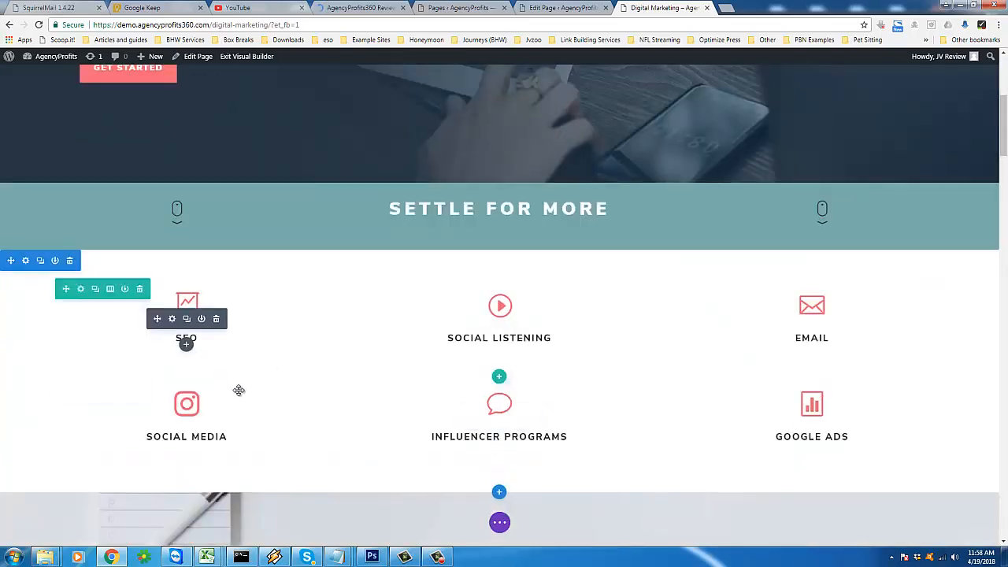
scroll(516, 382, down, 4)
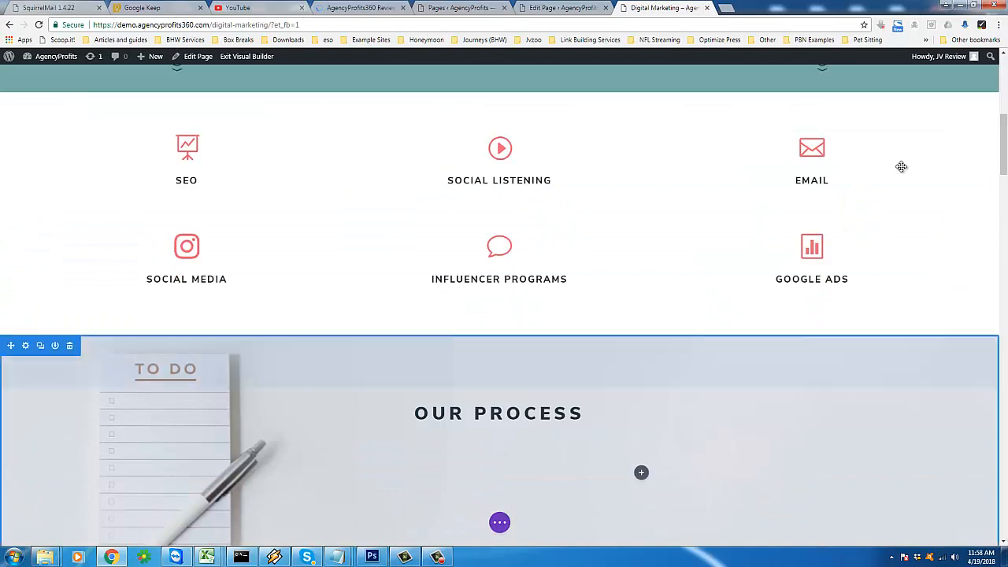
scroll(504, 520, up, 12)
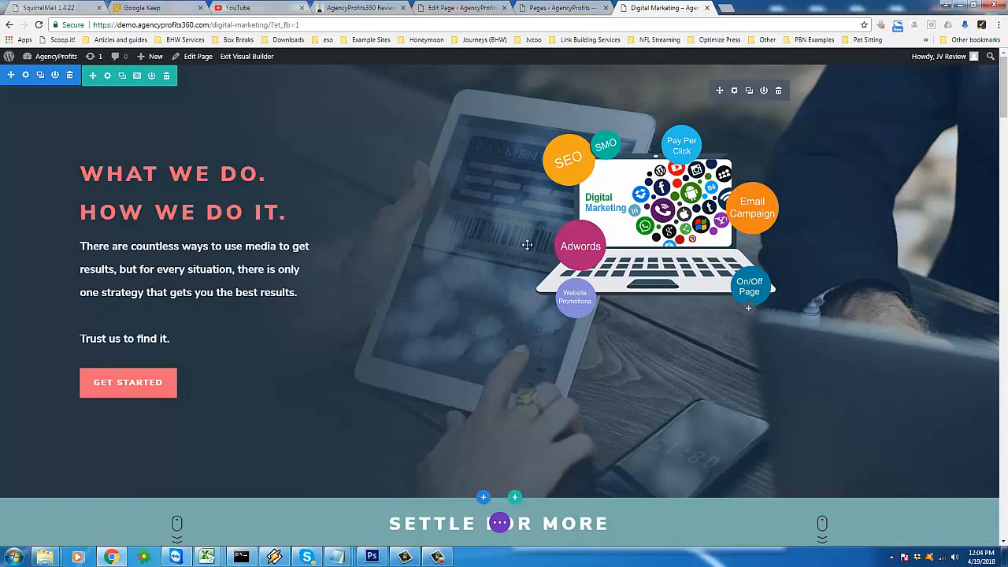
Replace the opening banner's laptop image with the AgencyProfits360 product box image from the Media Library
click(735, 93)
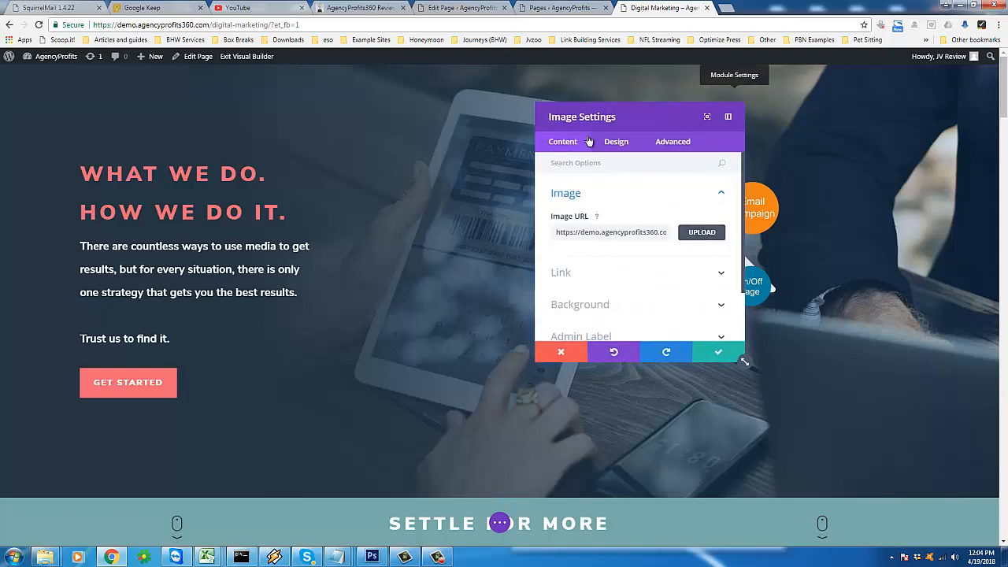
click(563, 351)
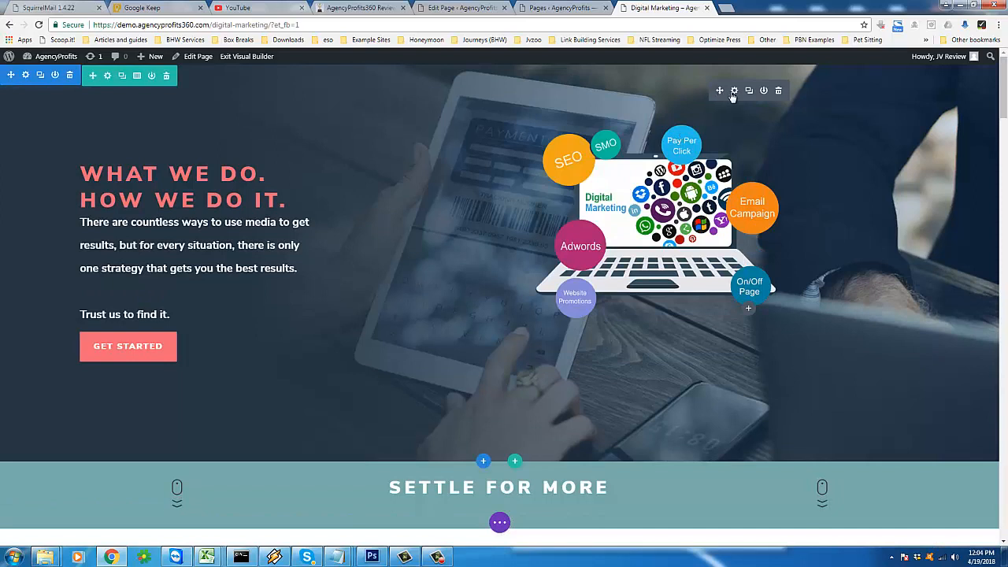
click(735, 93)
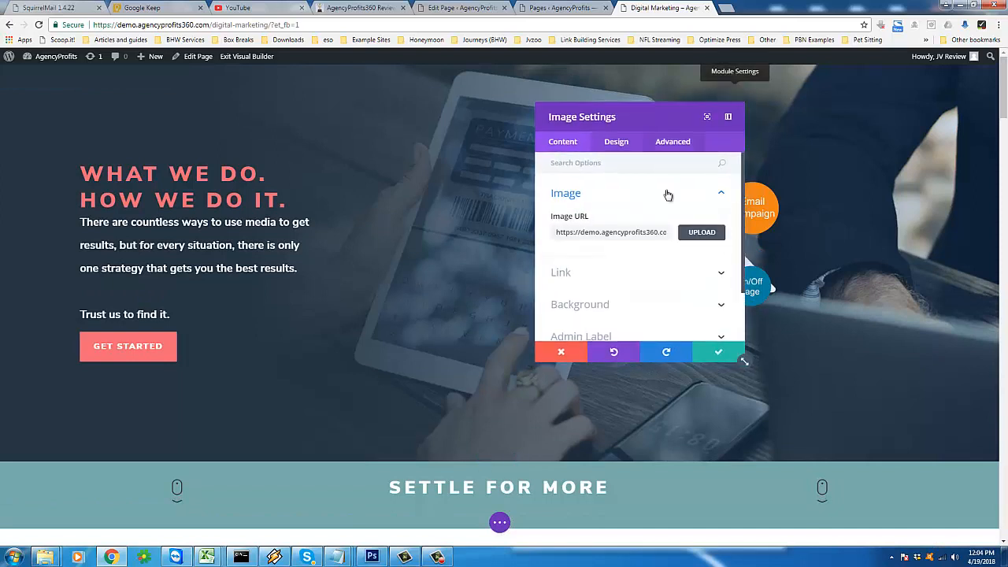
drag(603, 231, 655, 230)
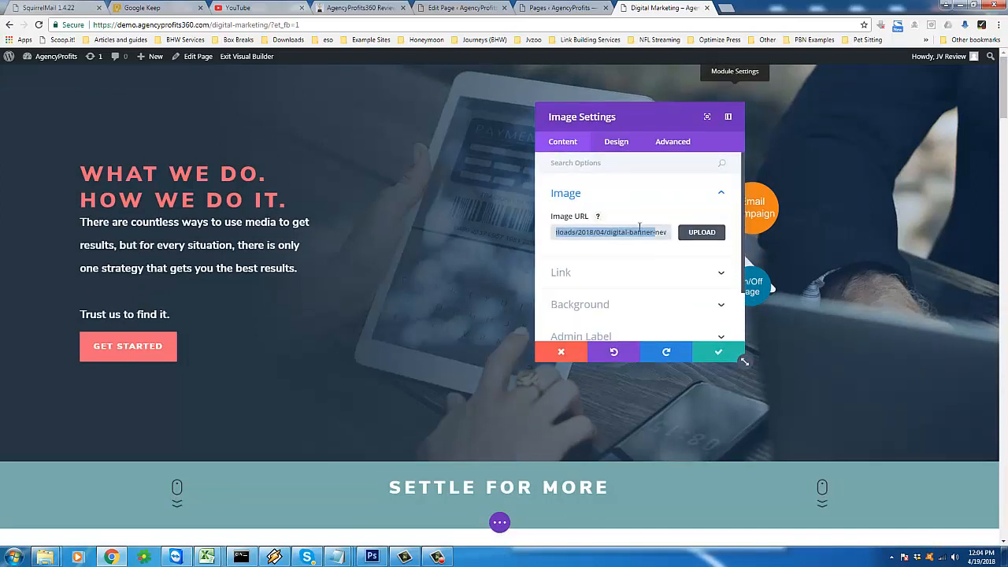
click(640, 229)
click(699, 233)
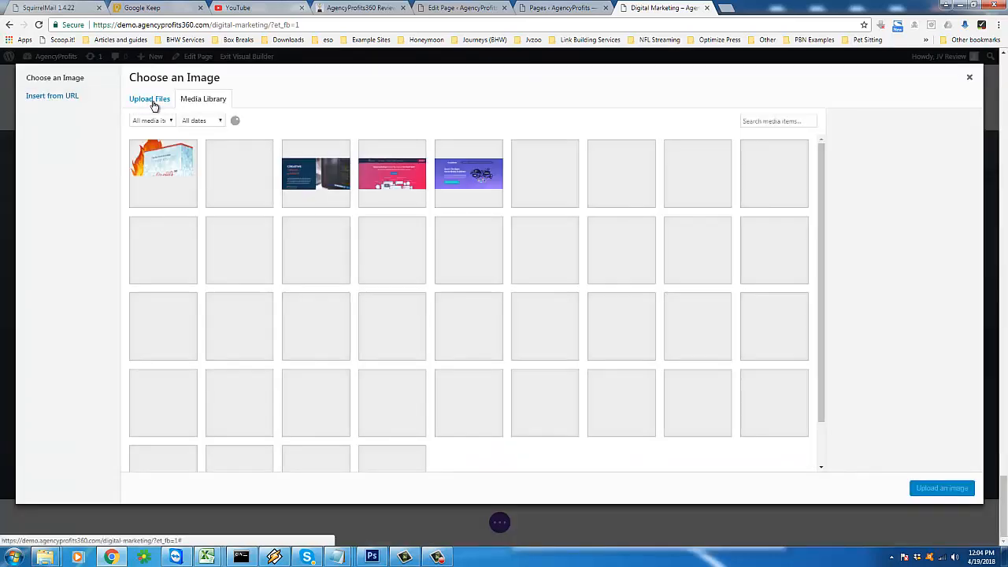
click(154, 103)
click(189, 100)
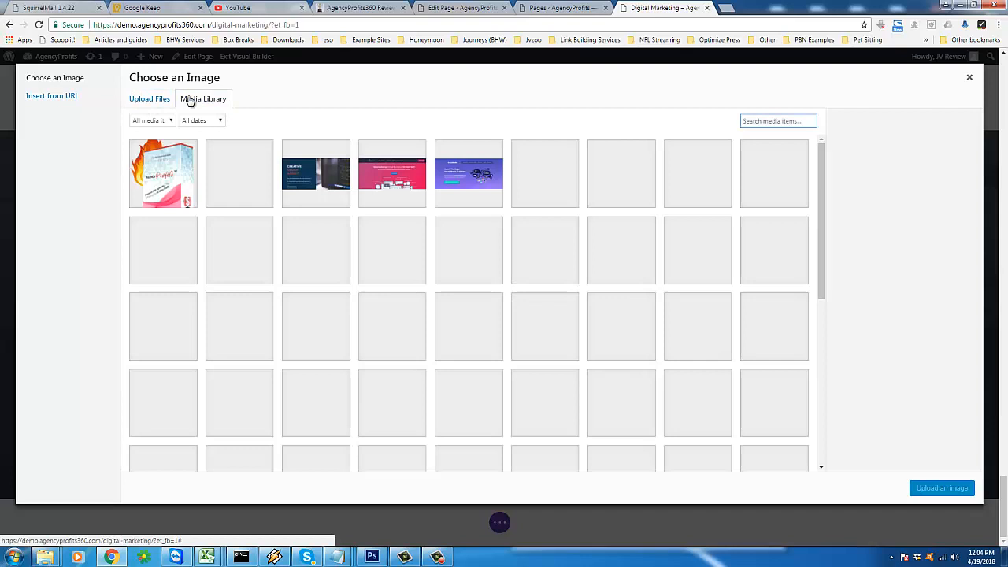
click(172, 181)
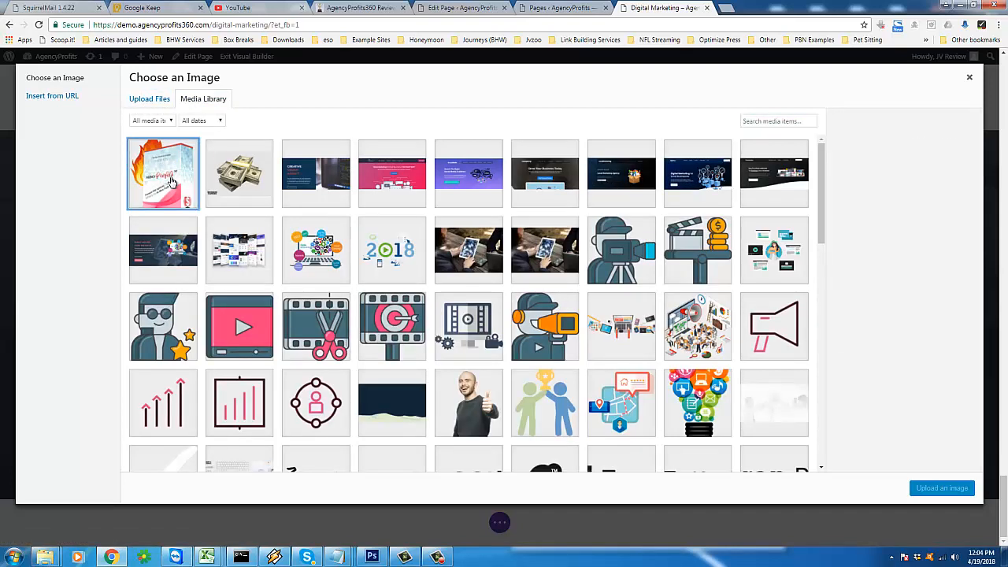
click(943, 489)
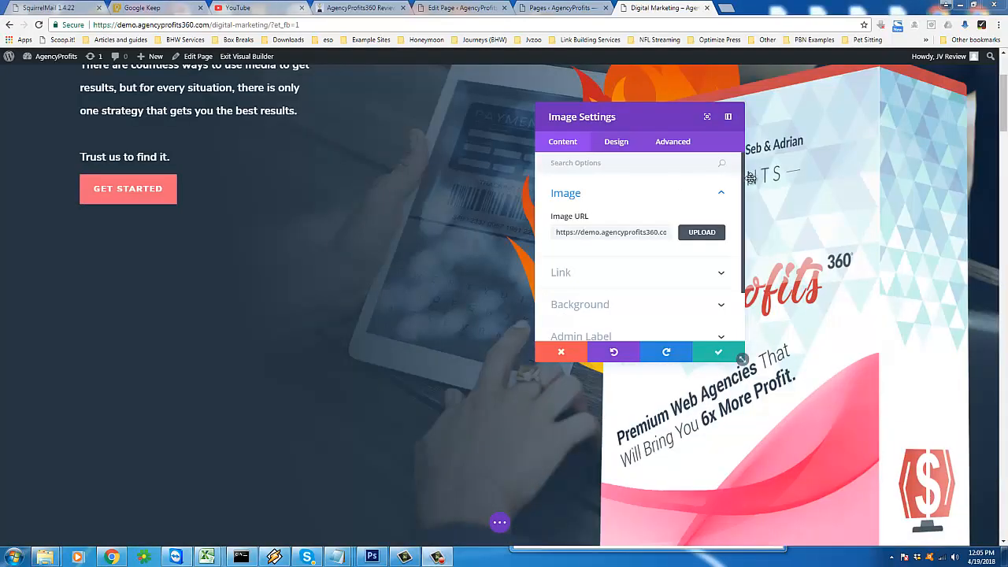
Set the width of the banner's product box image to 31% in its sizing options
mouse_move(1003, 128)
mouse_down()
mouse_move(1004, 163)
mouse_move(1003, 126)
mouse_up()
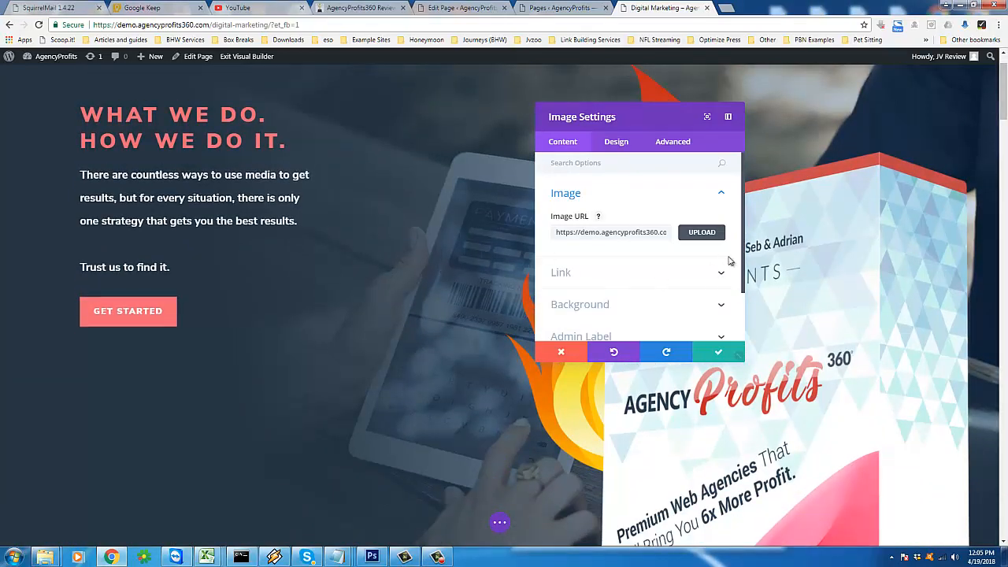
mouse_move(742, 268)
mouse_down()
mouse_move(743, 277)
mouse_move(744, 264)
mouse_up()
click(614, 143)
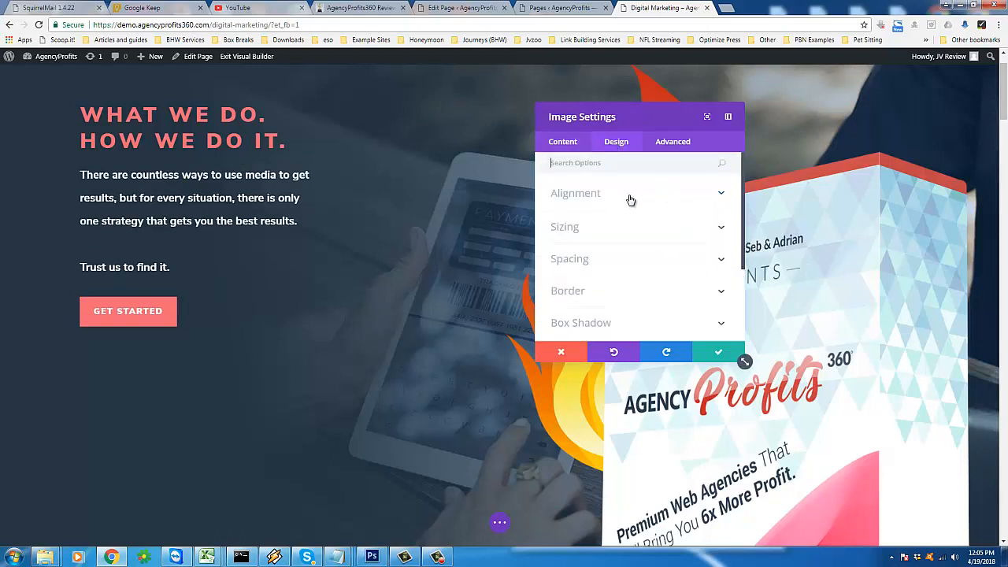
click(581, 227)
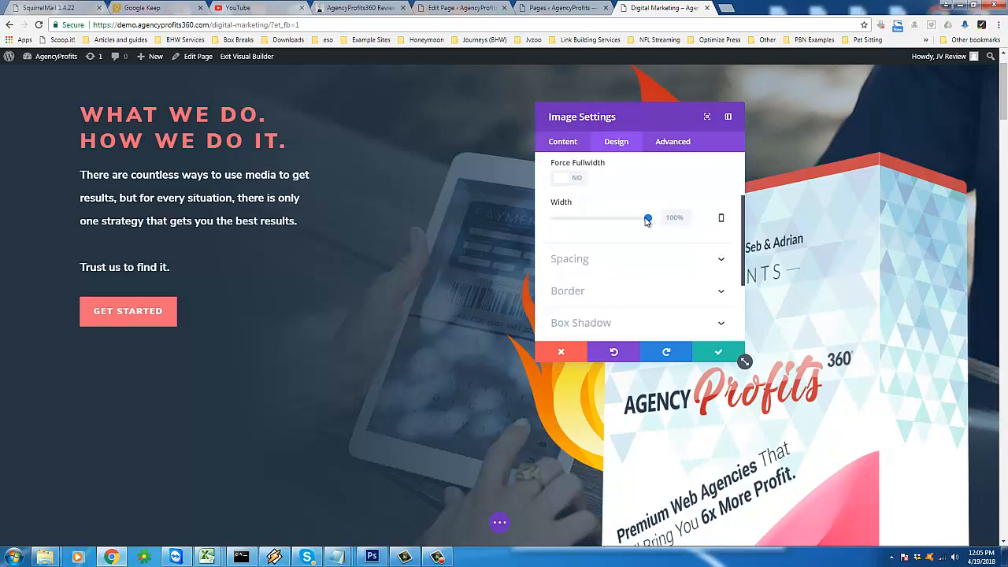
drag(646, 221, 584, 220)
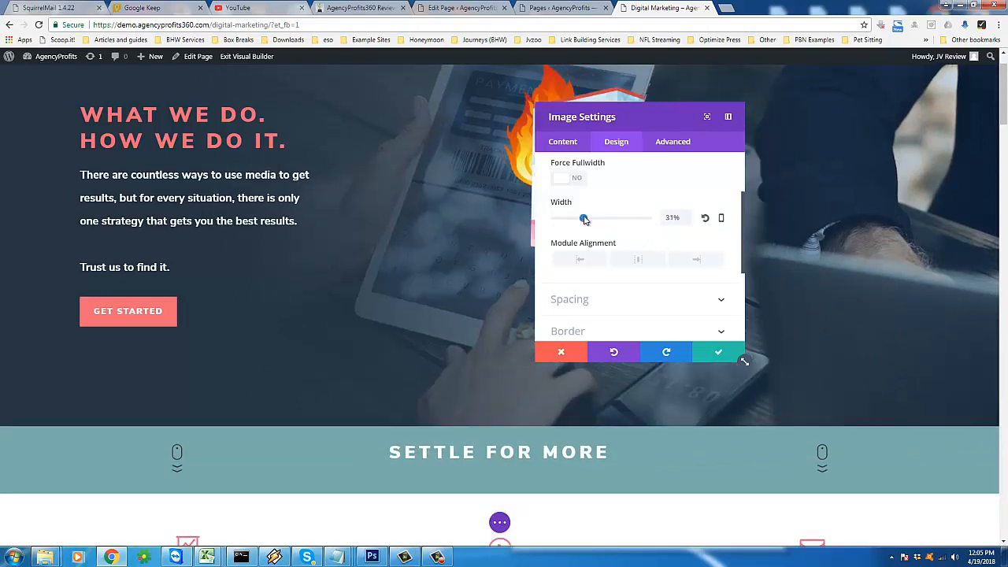
scroll(756, 259, up, 1)
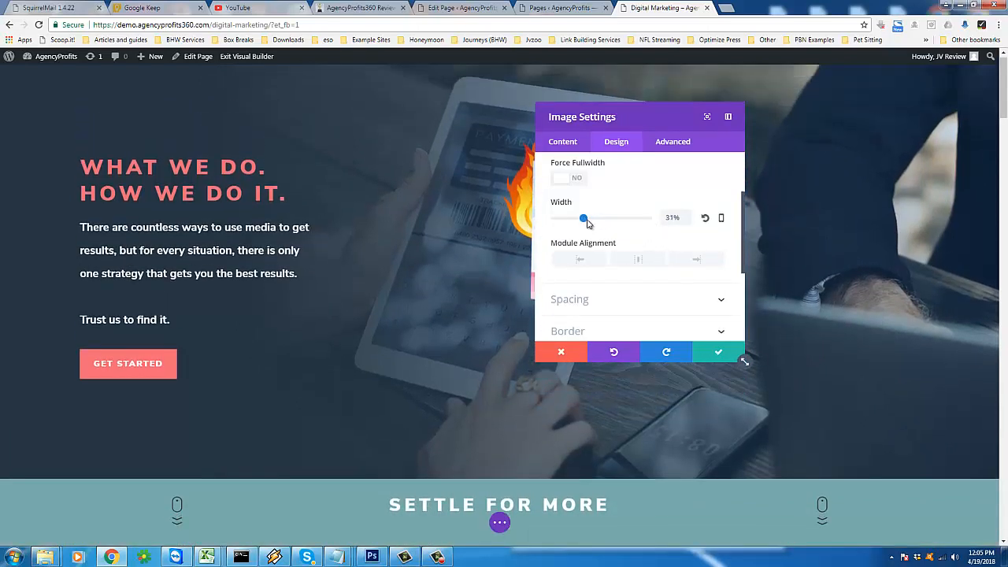
Increase the banner product box image's width to 37% and save the image settings
drag(585, 223, 590, 222)
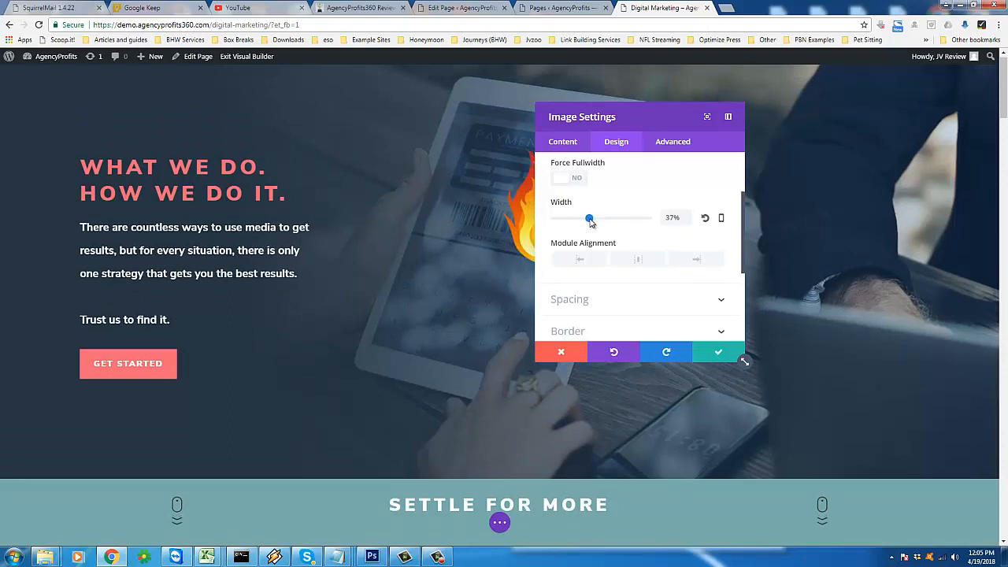
click(716, 356)
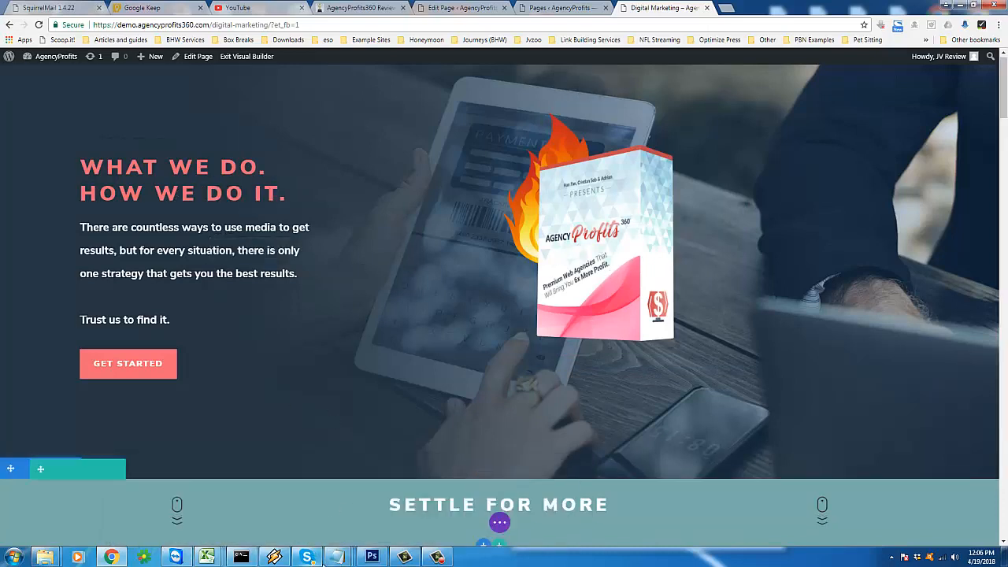
Copy "AGENCY PROFITS 360" from the Notepad notes and paste it as plain text over the banner's "WHAT WE DO." heading line
mouse_move(336, 558)
click(516, 502)
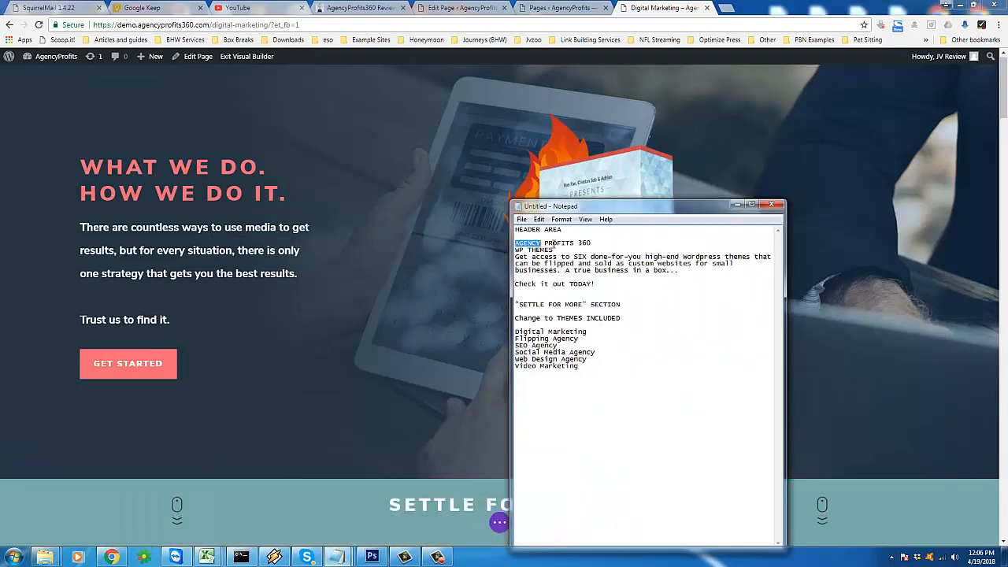
right_click(556, 249)
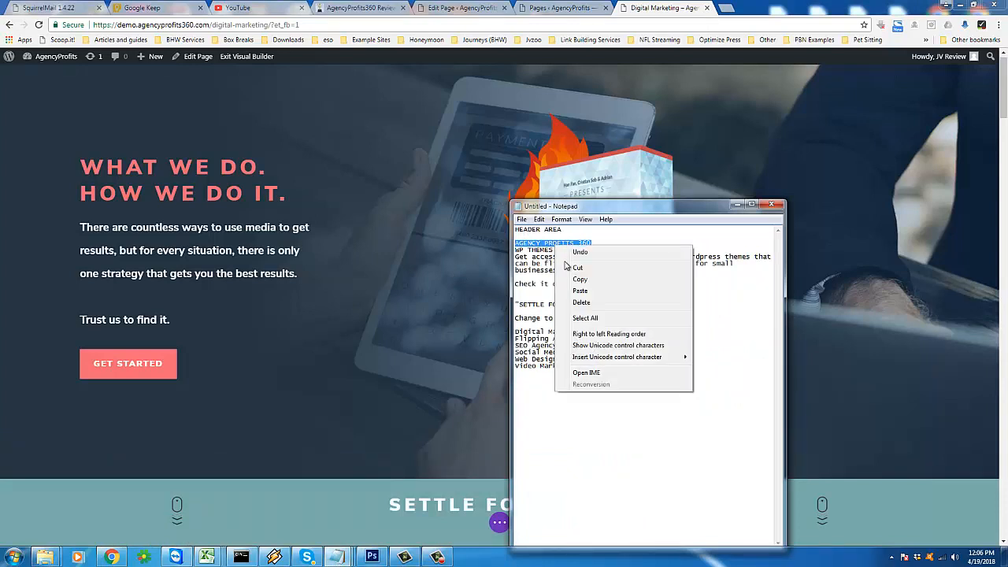
click(579, 285)
click(137, 178)
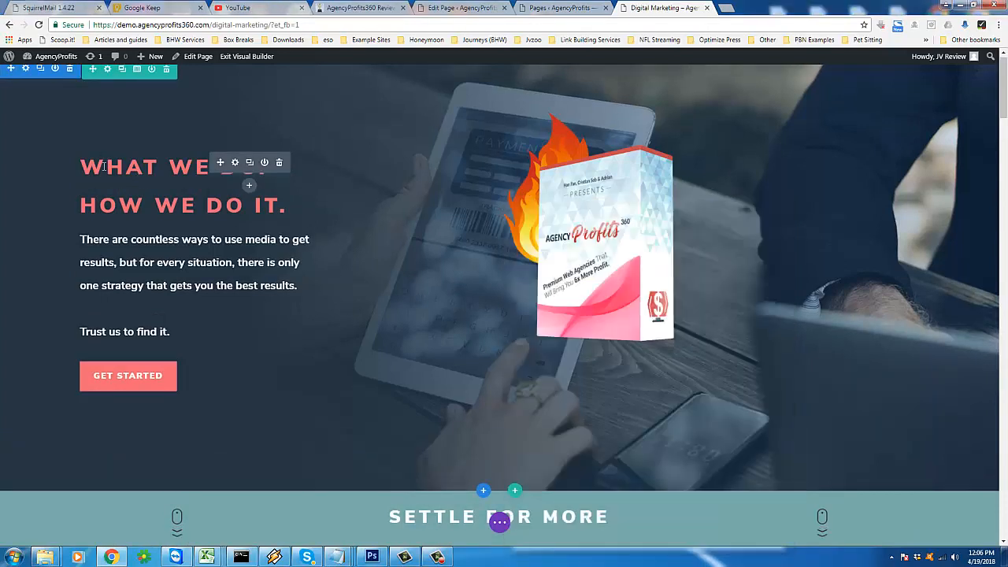
click(93, 171)
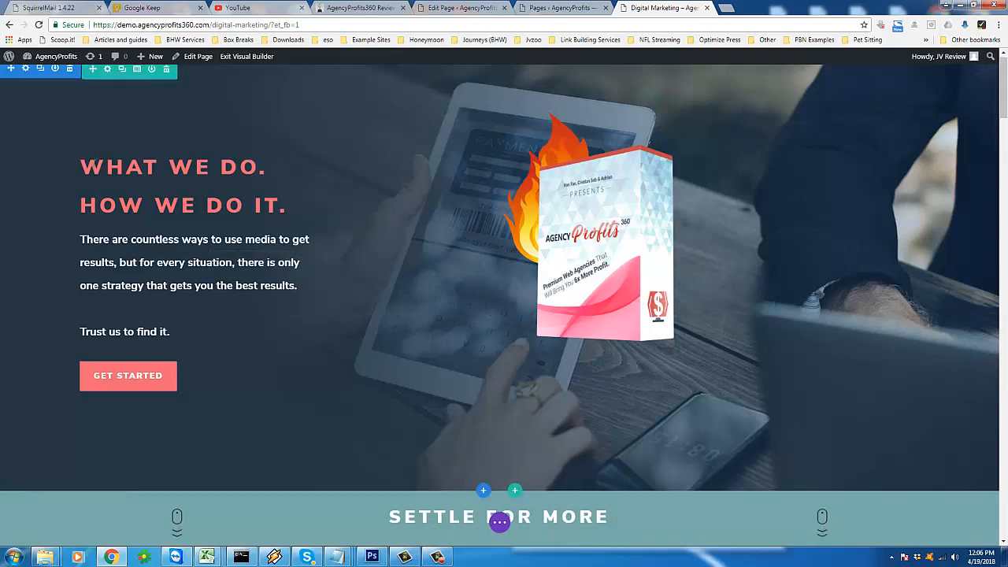
click(80, 167)
drag(79, 167, 265, 167)
right_click(230, 162)
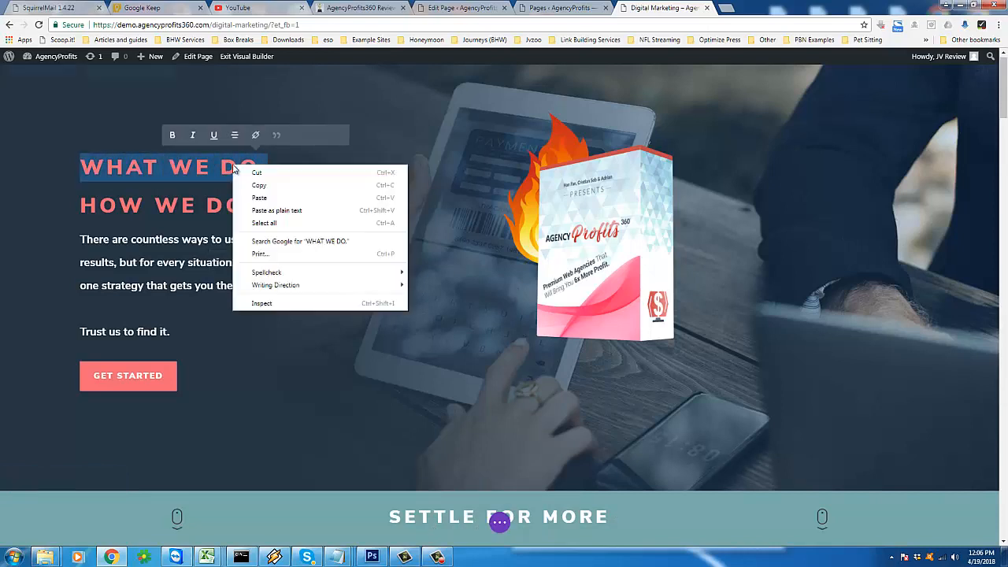
click(268, 211)
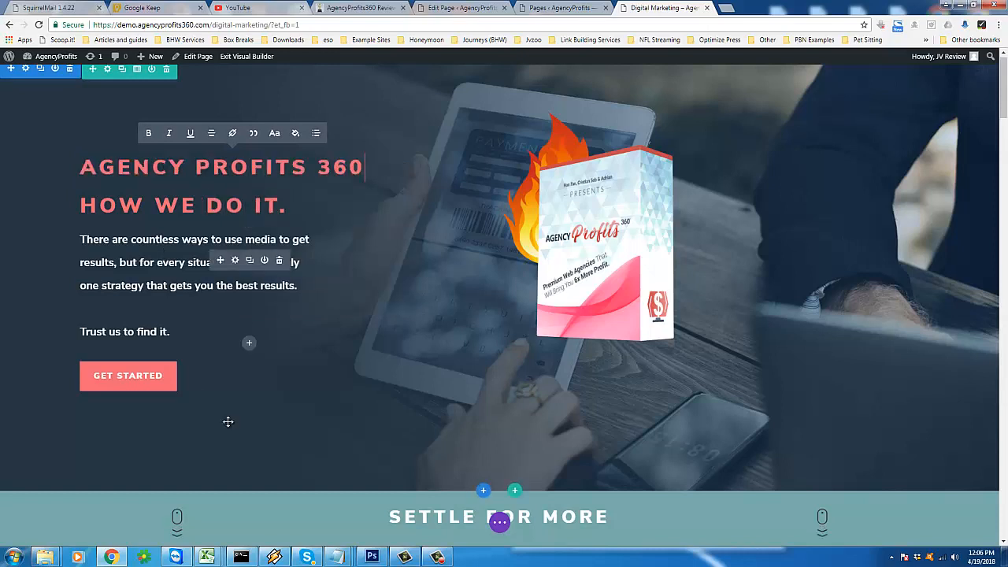
Copy "WP THEMES" from the Notepad notes and paste it as plain text over the banner's "HOW WE DO IT." line
mouse_move(336, 557)
click(504, 492)
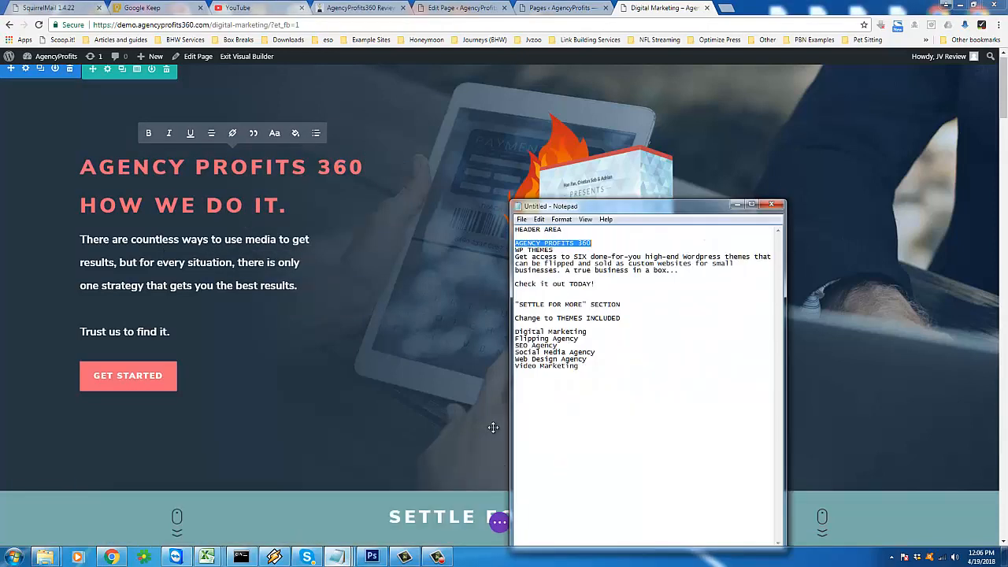
drag(553, 249, 516, 250)
right_click(523, 251)
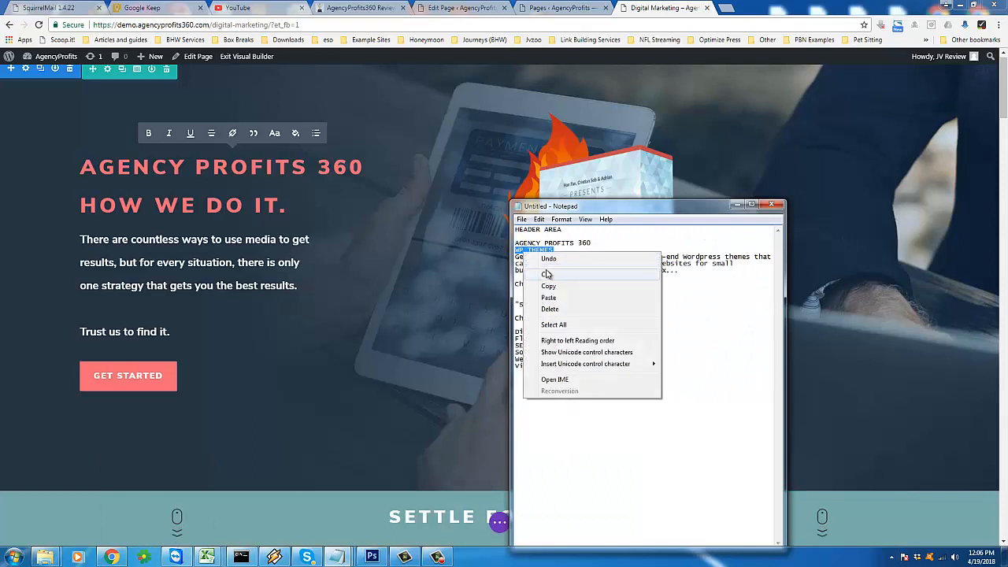
click(555, 283)
click(483, 490)
double_click(103, 207)
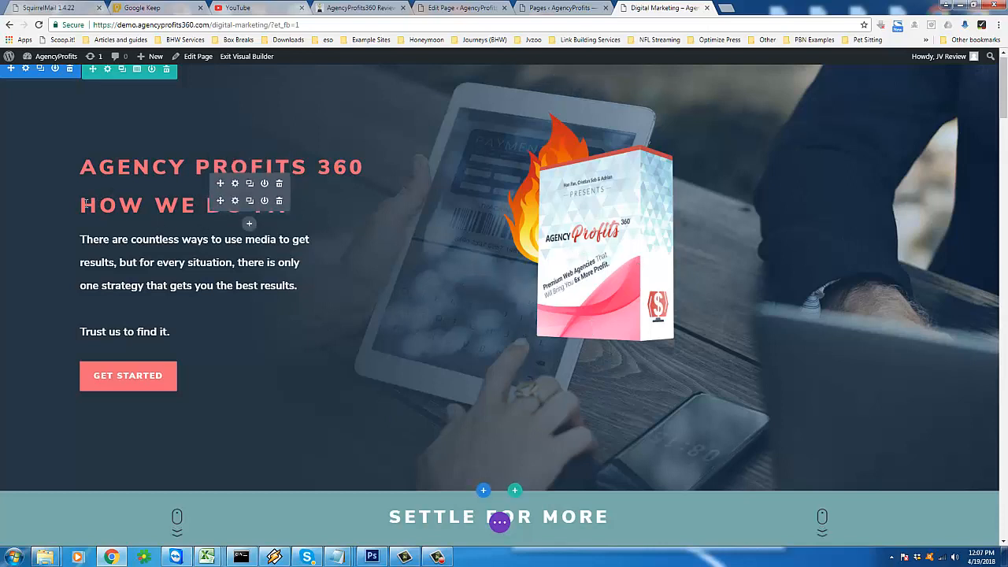
drag(83, 205, 280, 205)
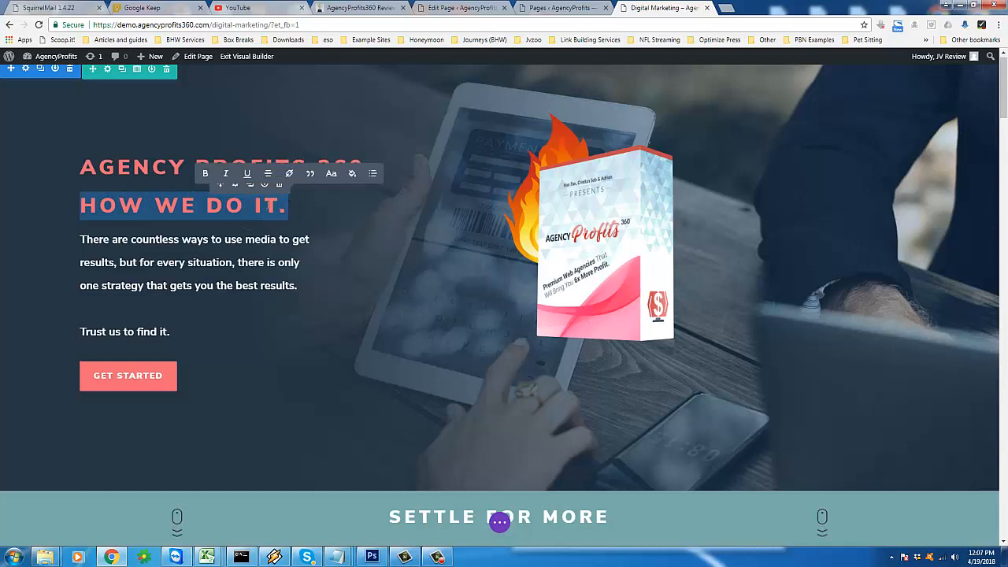
right_click(265, 205)
click(296, 247)
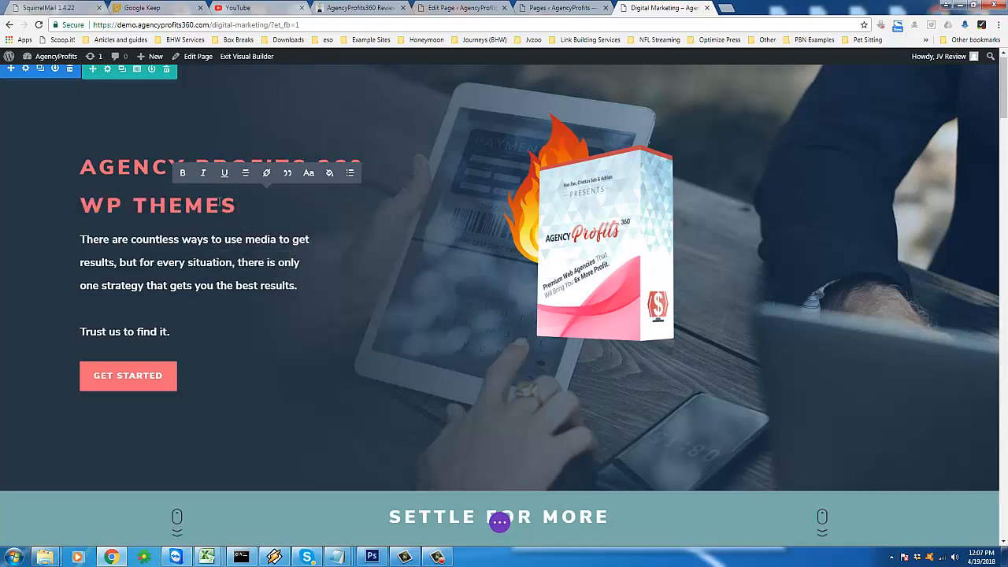
Try centring the "WP THEMES" heading line and set it back to left alignment
drag(236, 205, 88, 168)
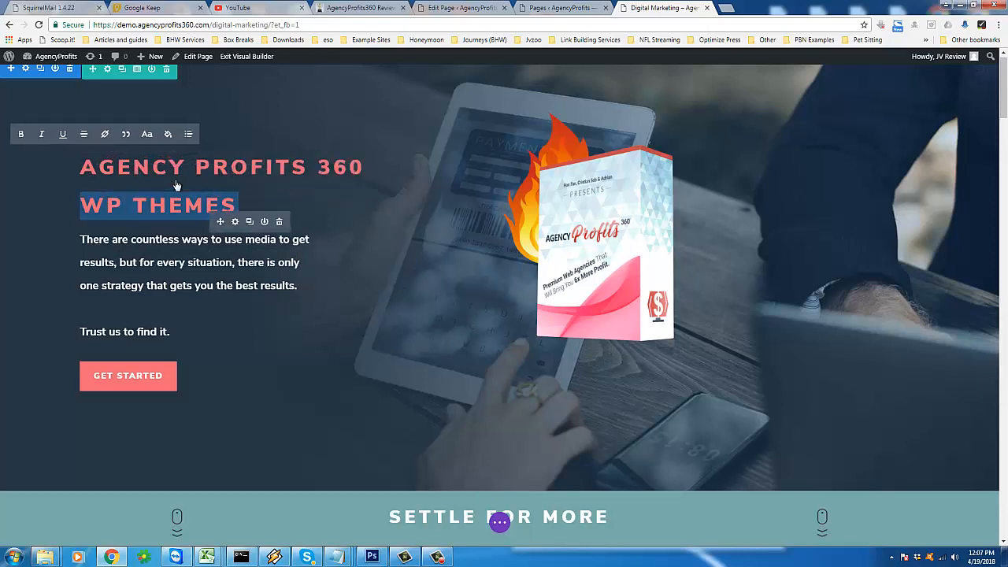
click(84, 136)
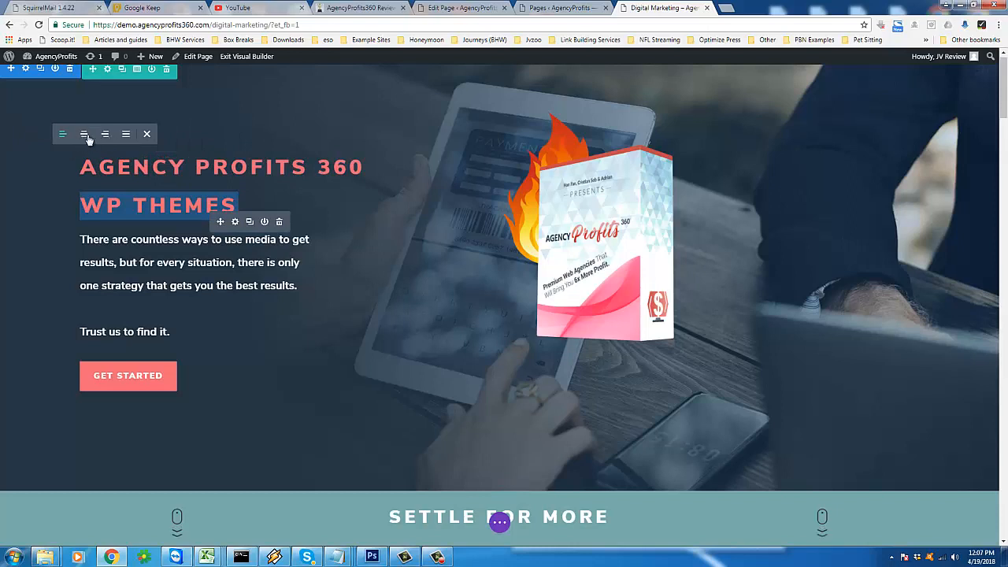
click(84, 135)
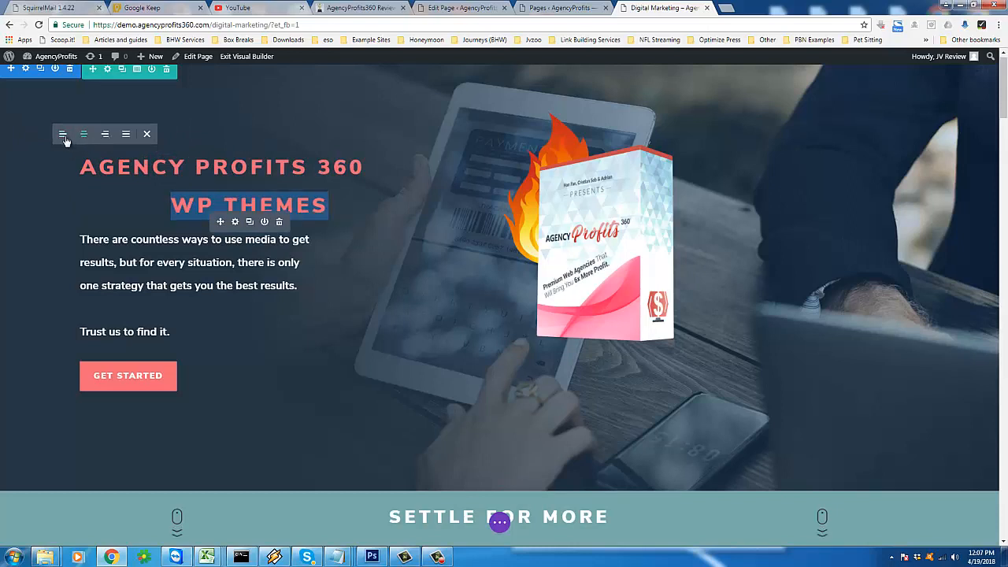
click(63, 135)
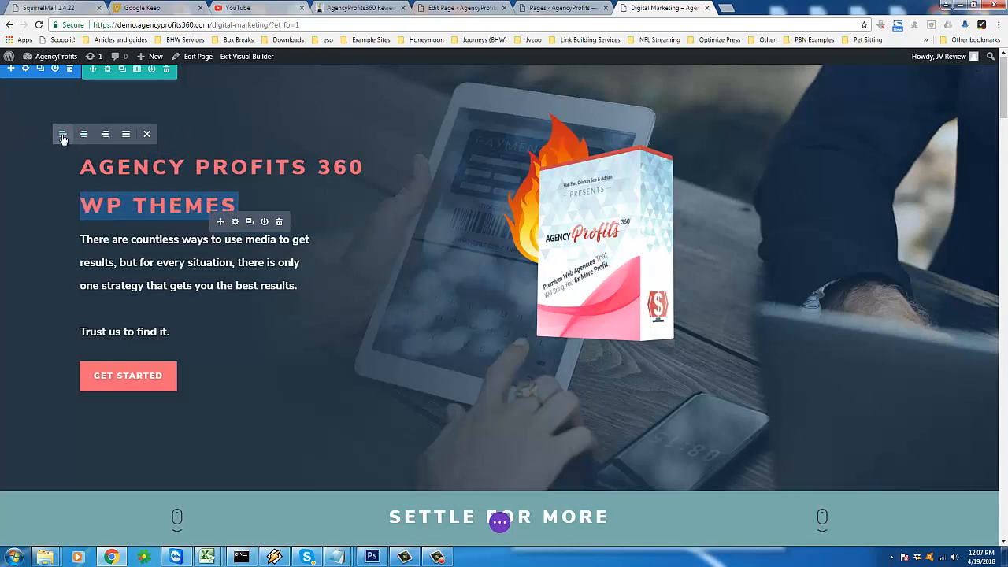
Expand "WP" to "WORDPRESS" in the second line of the banner heading
click(106, 205)
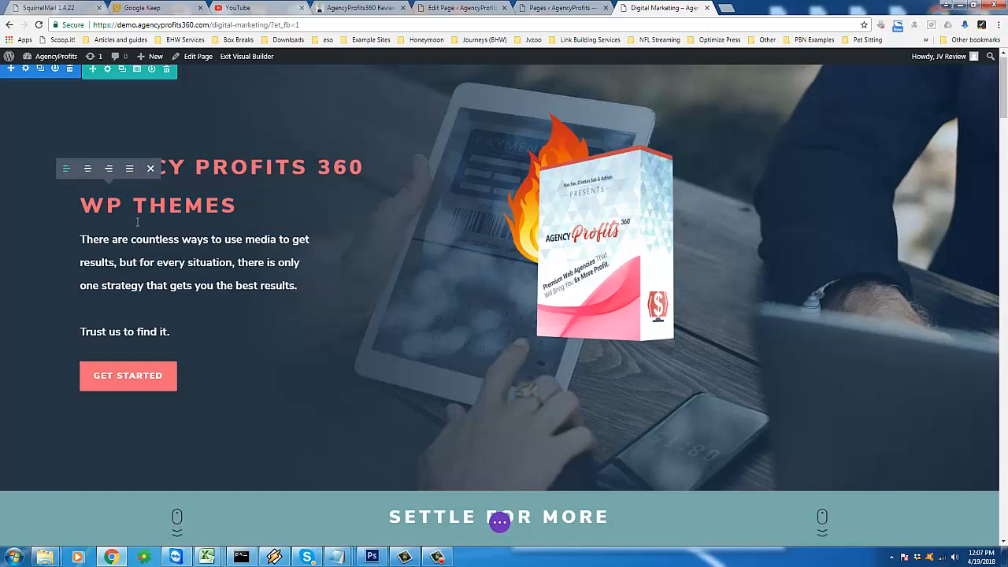
text(ORDPRESS)
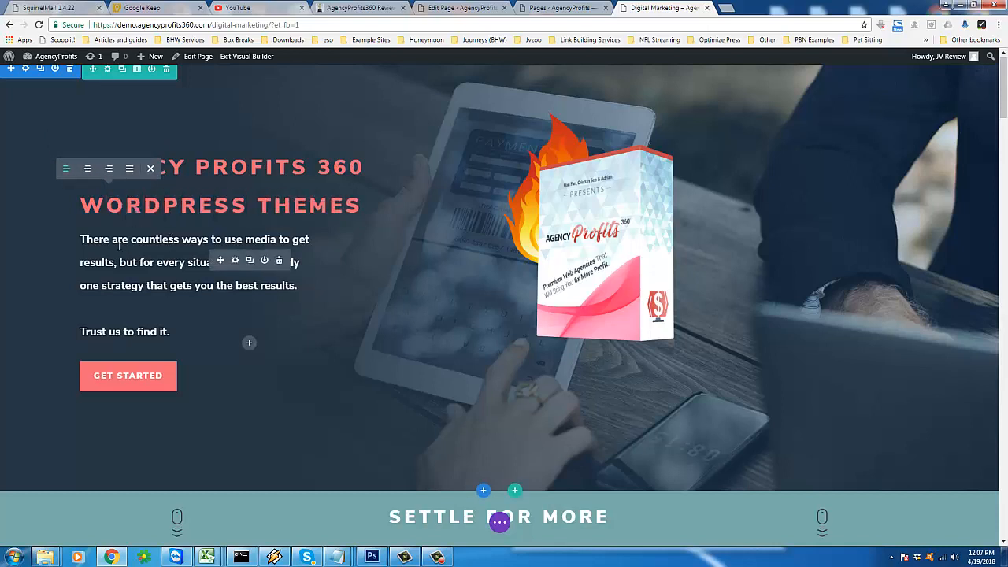
Insert a new line above "WORDPRESS THEMES" in the banner heading and enter "AGENCY PROFITS 360" on it
click(118, 246)
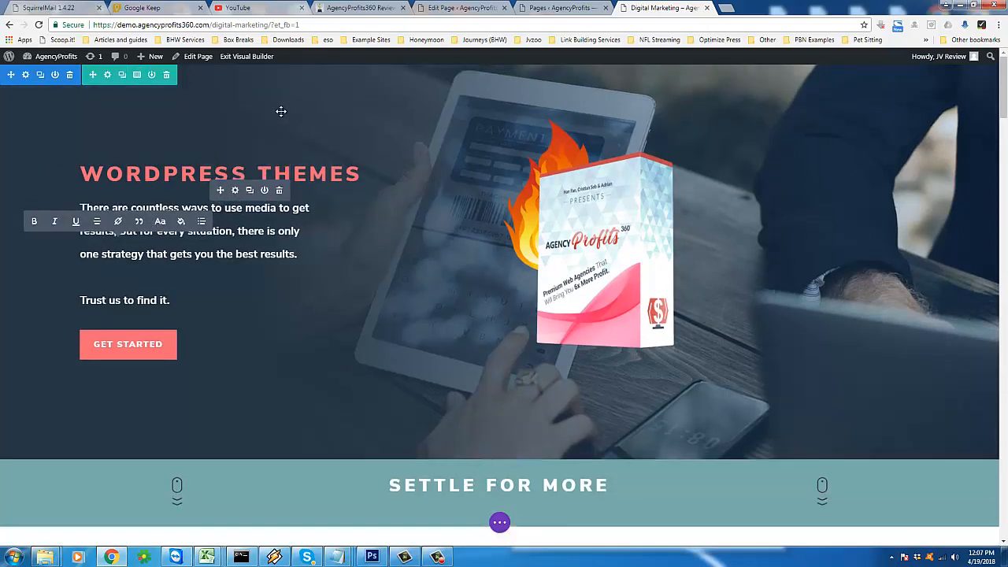
click(222, 151)
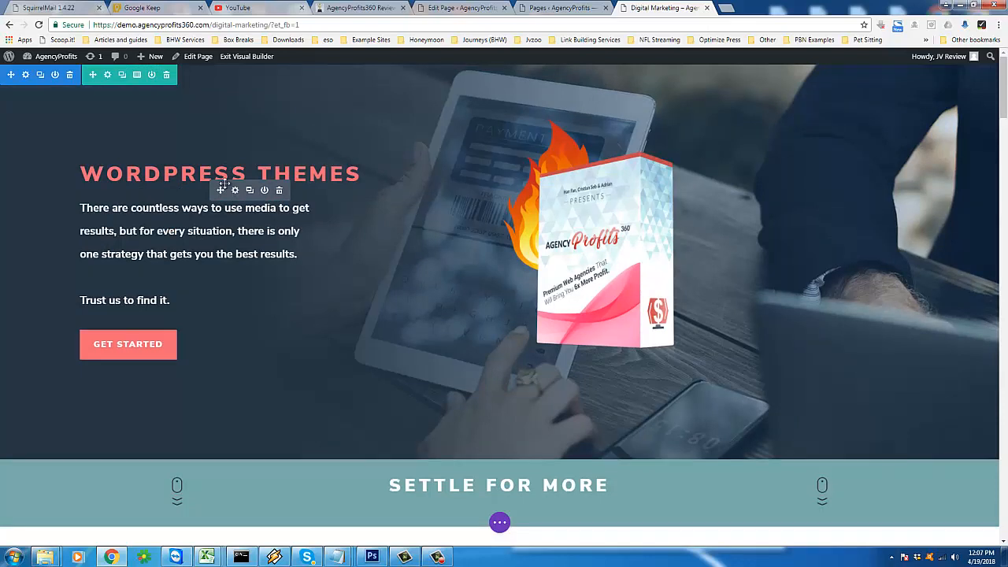
click(193, 171)
click(150, 156)
click(144, 174)
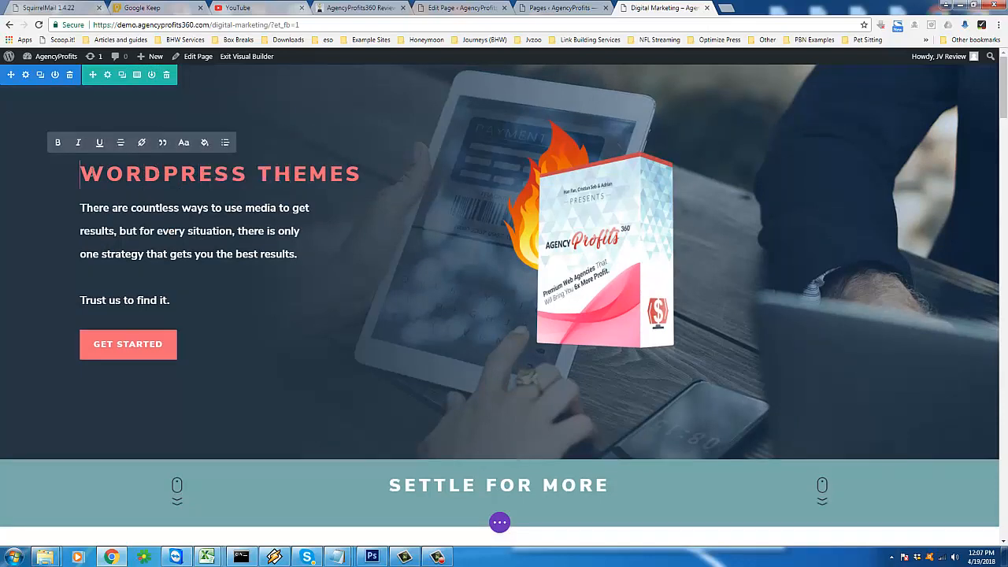
key(Return)
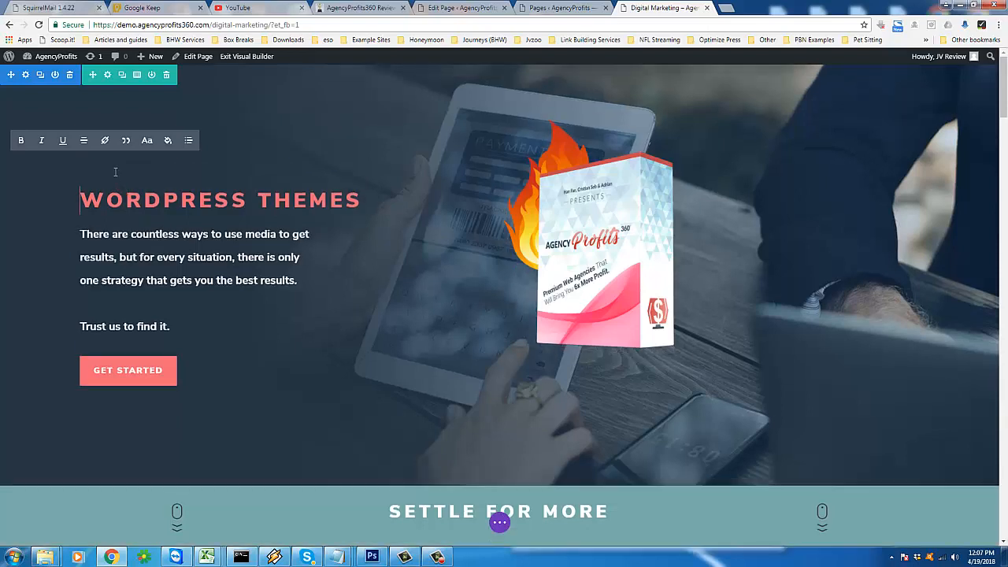
text(AGEN)
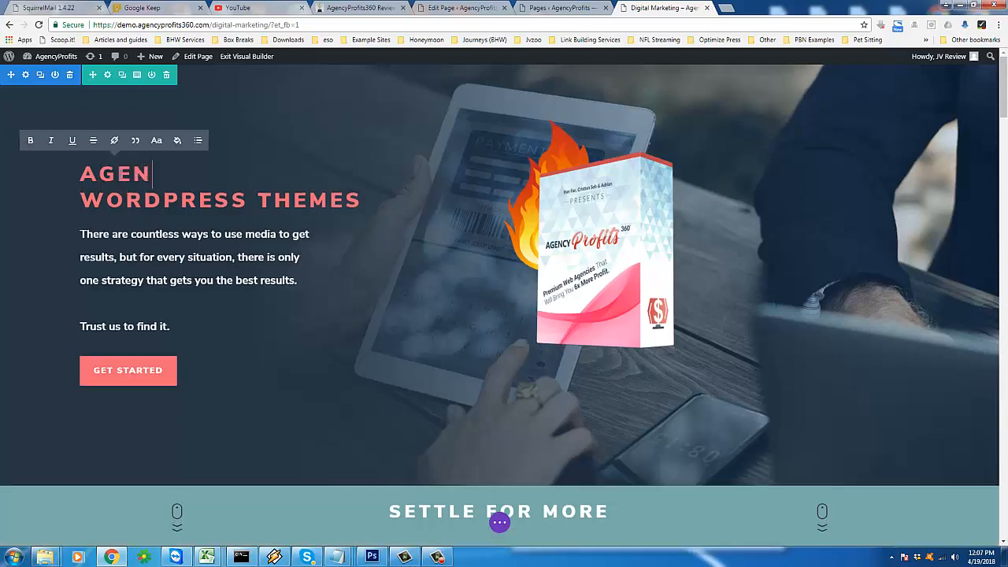
text(CY PROFITS 3)
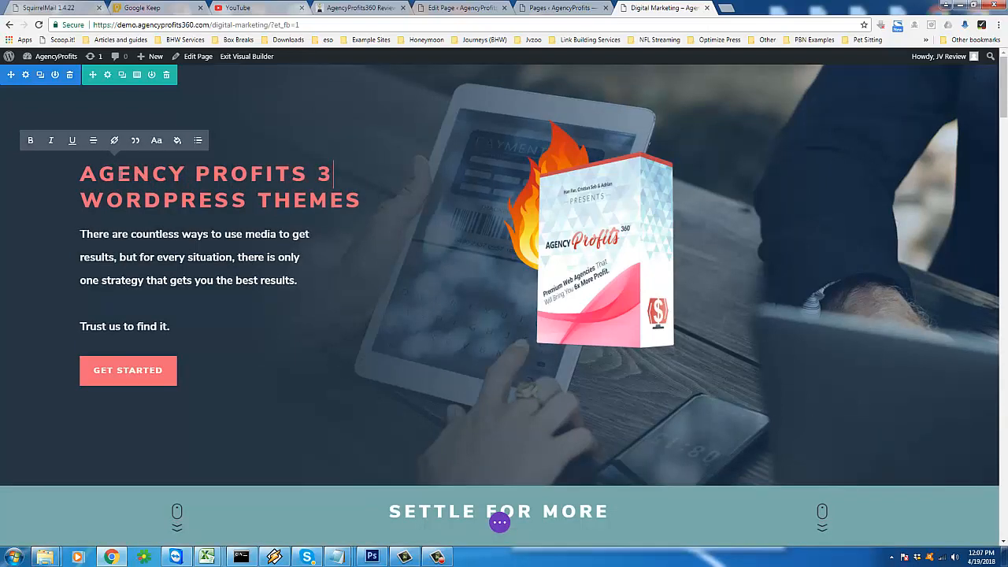
text(60)
Turn off Notepad's word wrap and replace the banner's body text with the notes paragraph starting "Get access to SIX done-for-you high-end Wordpress themes"
click(159, 234)
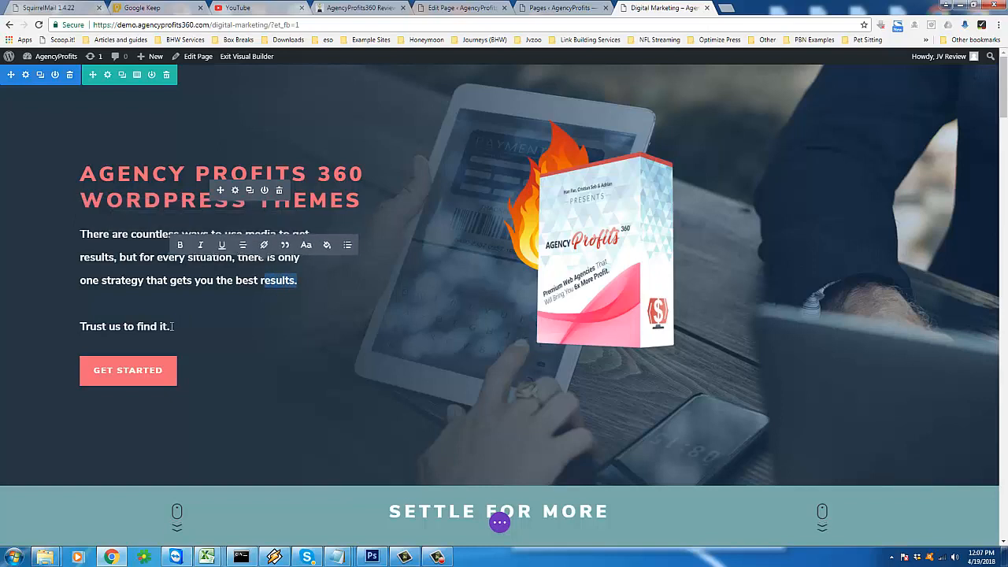
drag(169, 326, 87, 238)
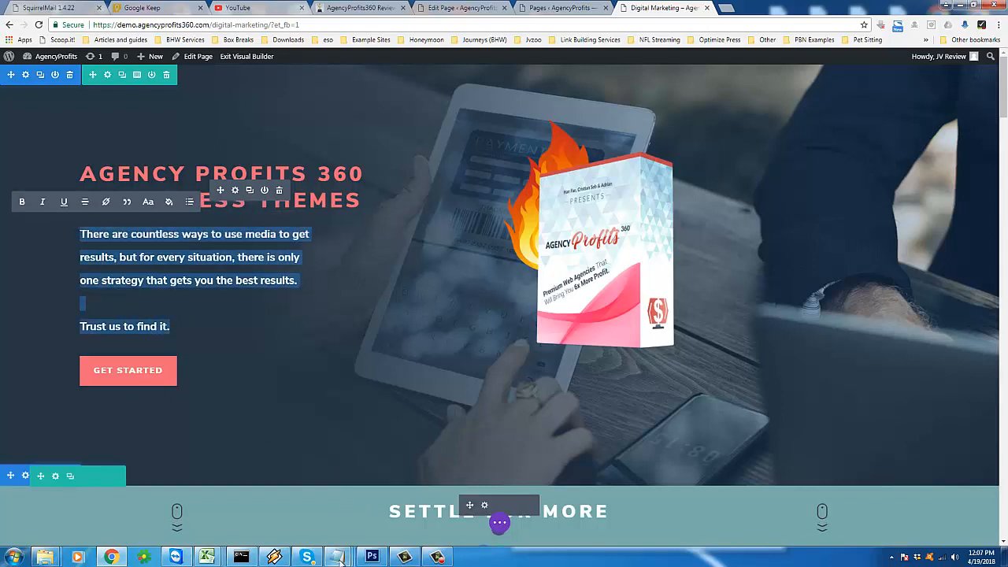
mouse_move(336, 556)
click(492, 517)
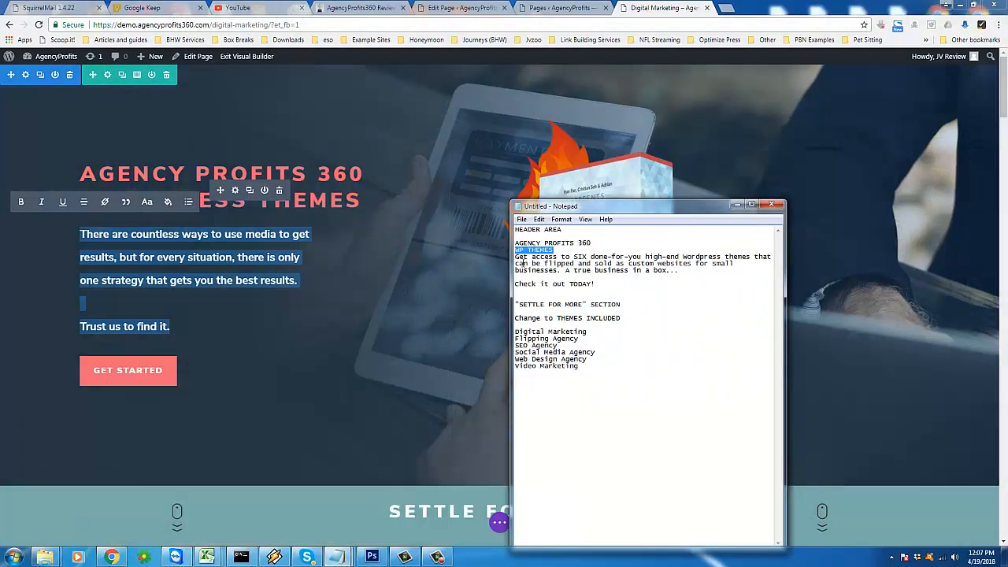
click(555, 218)
click(582, 230)
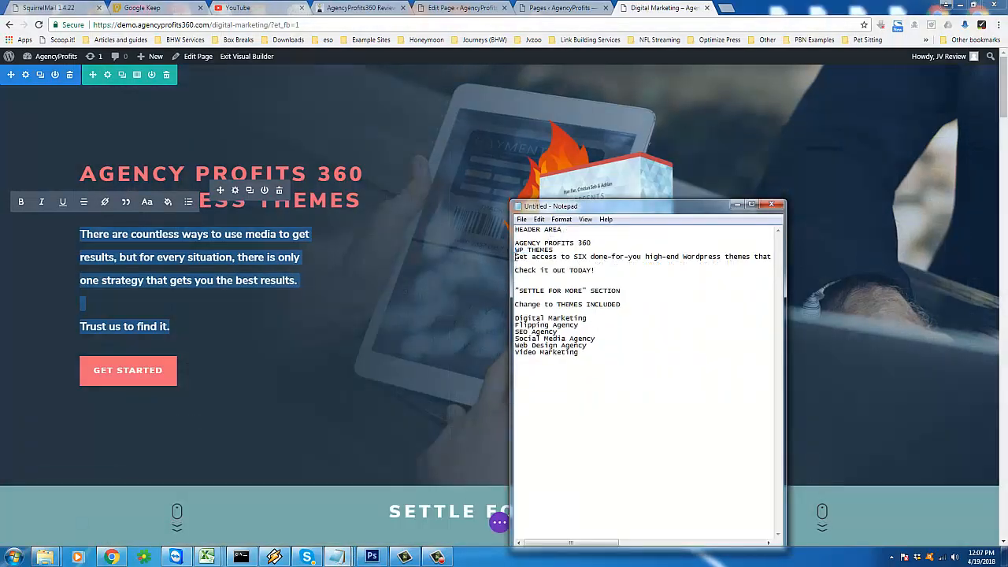
key(shift+End)
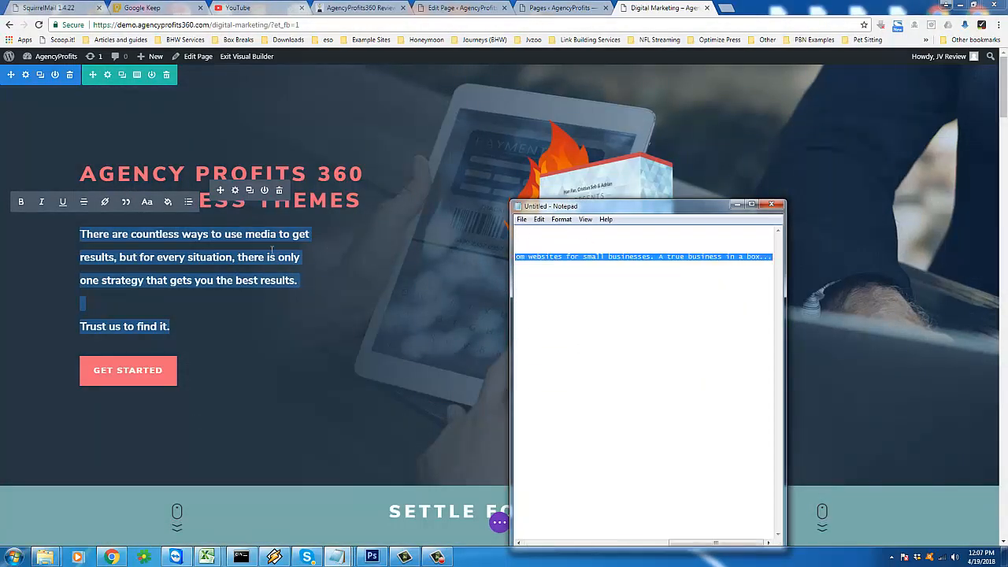
key(ctrl+c)
key(alt+Tab)
right_click(256, 234)
click(289, 285)
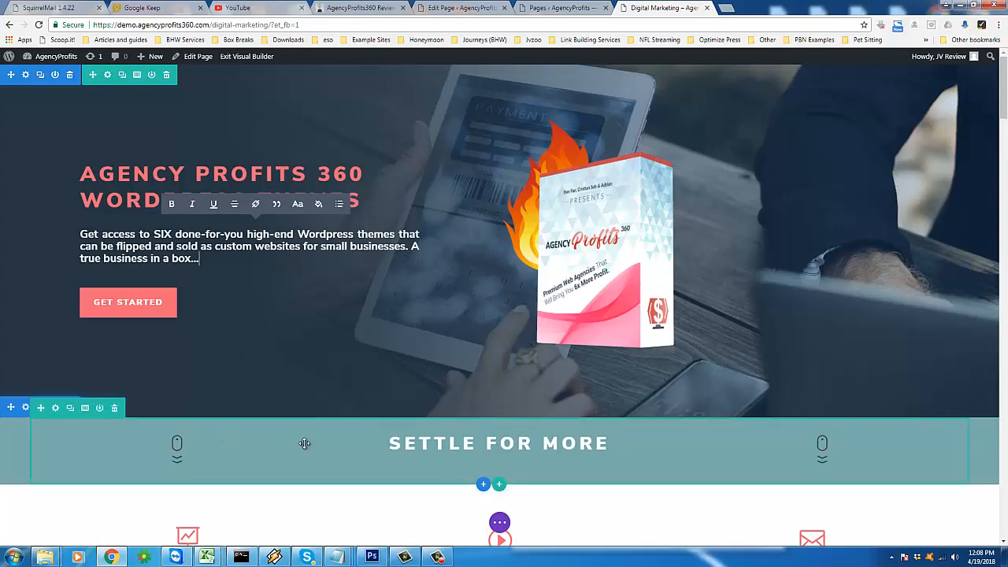
Check the Notepad notes for the closing line and add "Check it out TODAY!" on a new line below the banner paragraph
mouse_move(346, 558)
mouse_move(497, 515)
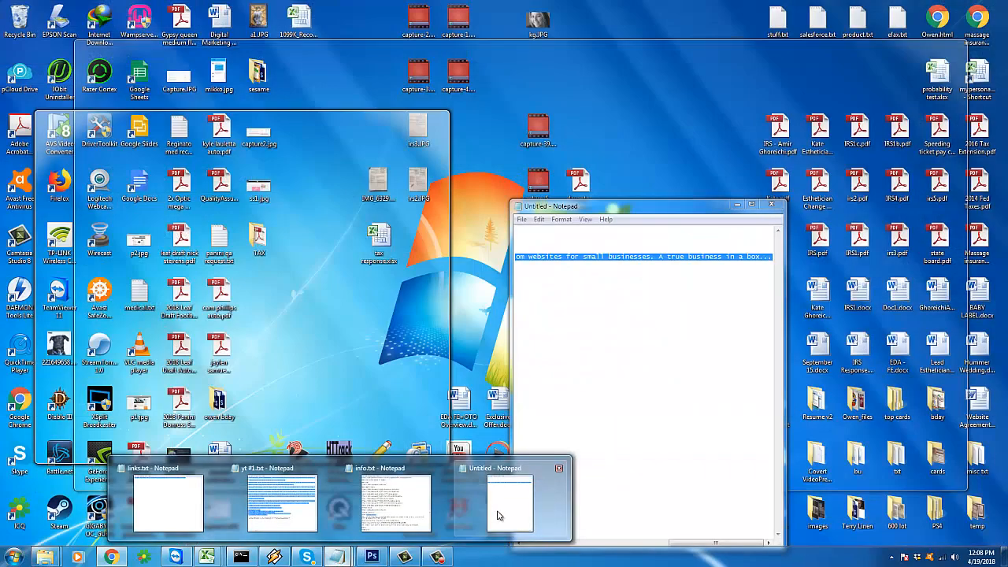
click(497, 516)
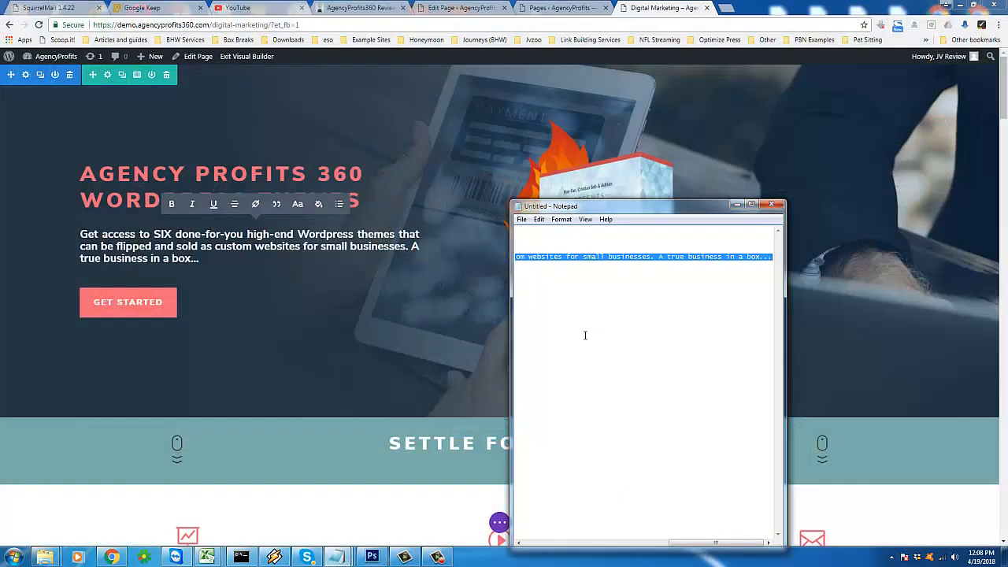
click(585, 335)
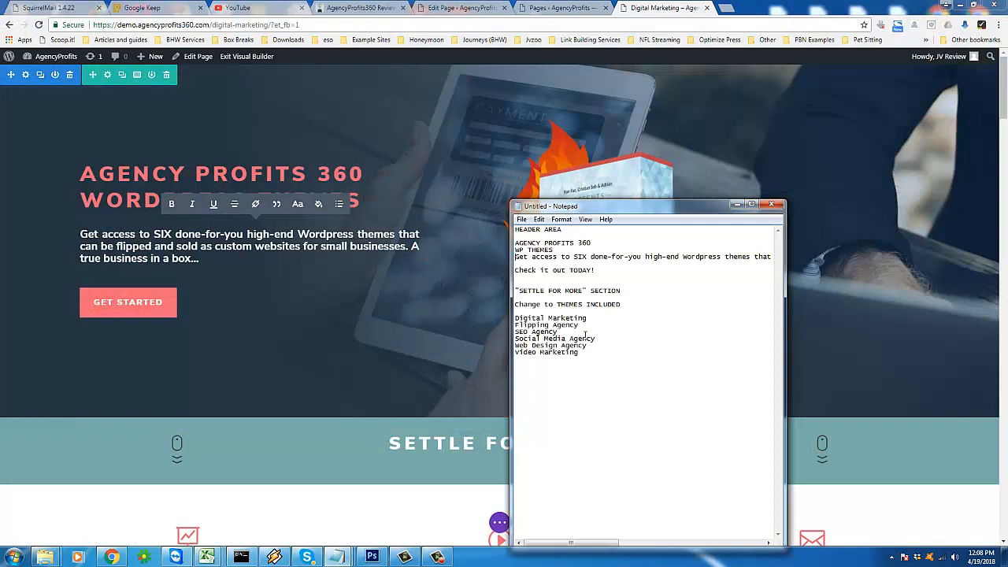
click(209, 258)
key(Return)
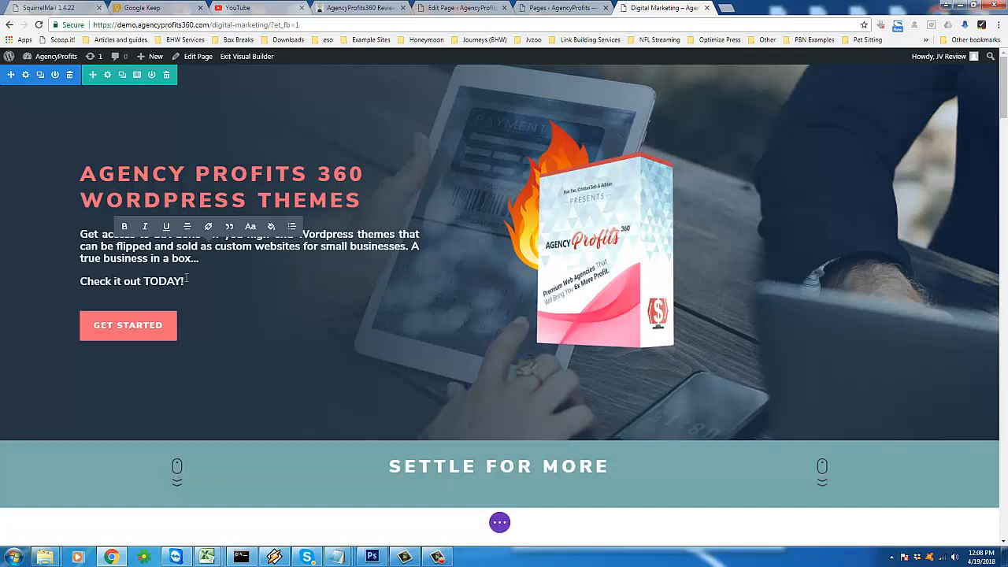
click(157, 327)
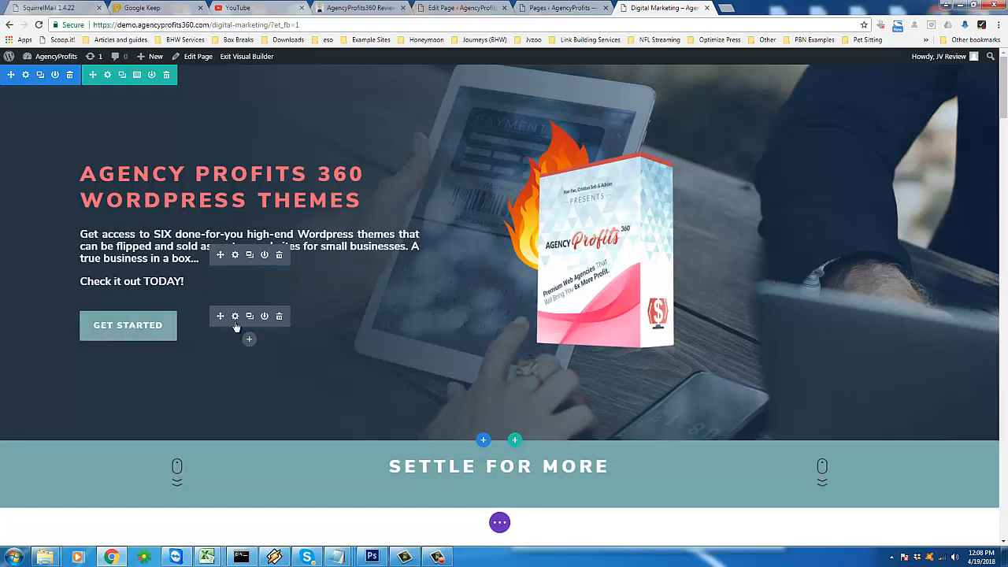
click(234, 318)
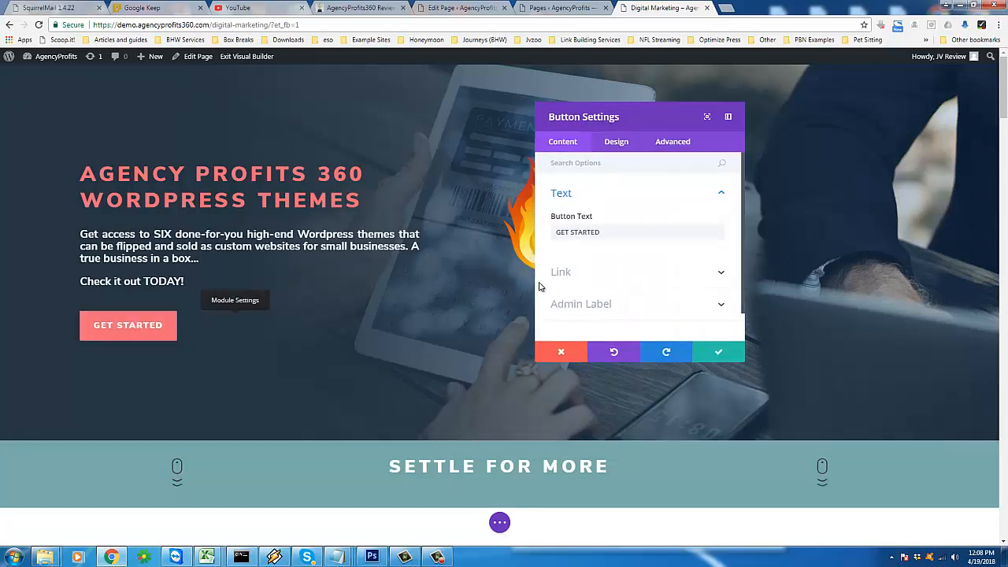
click(721, 276)
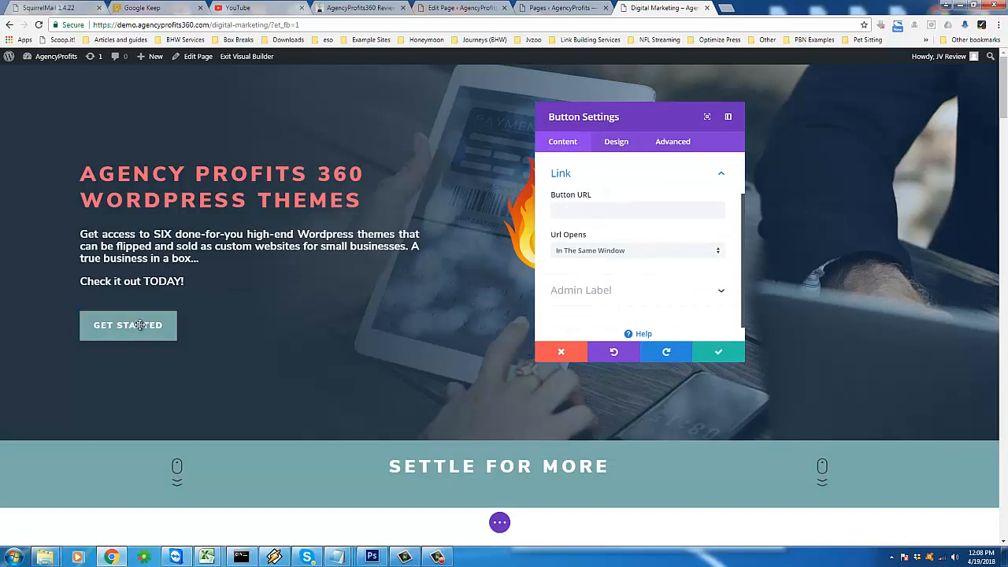
click(620, 213)
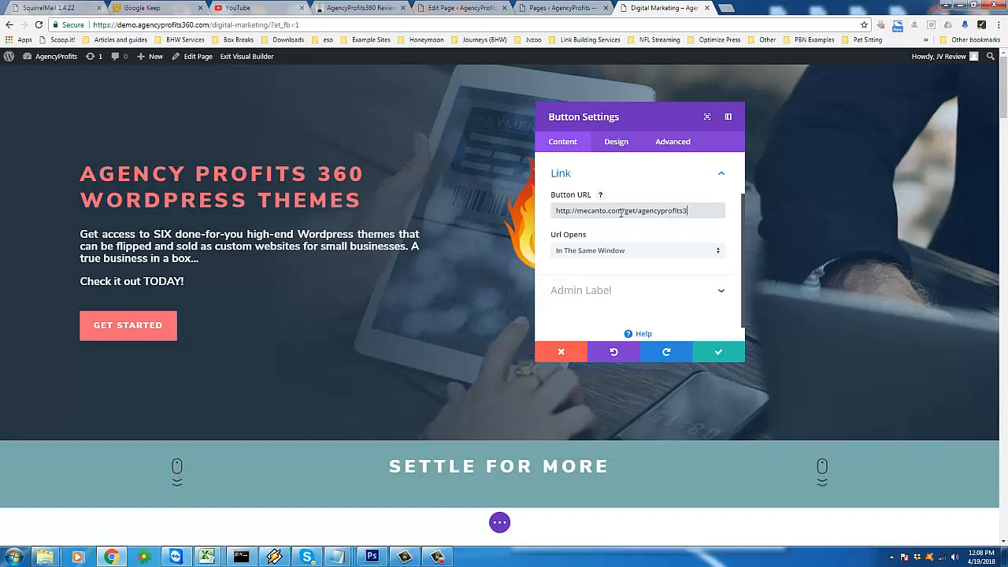
click(632, 252)
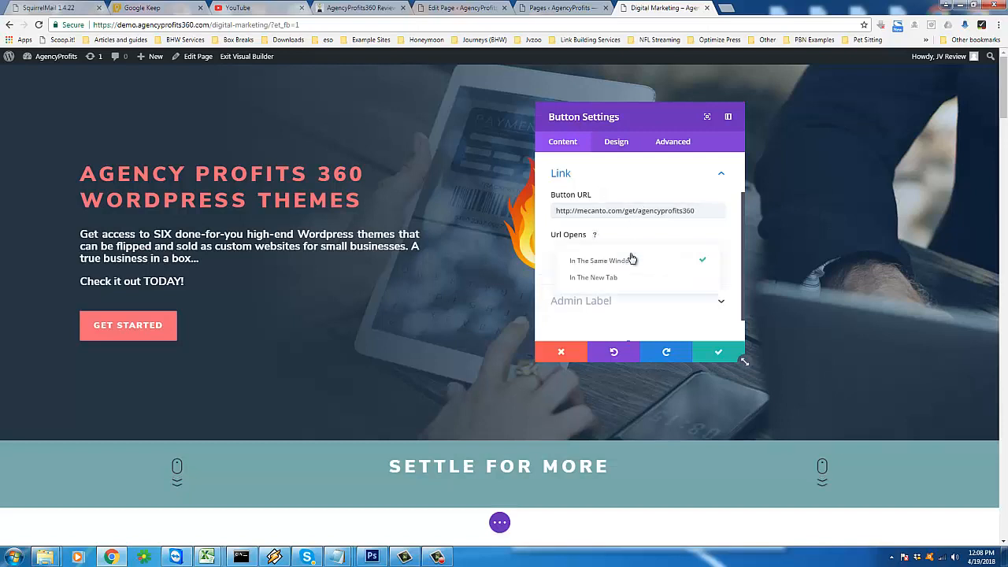
click(615, 279)
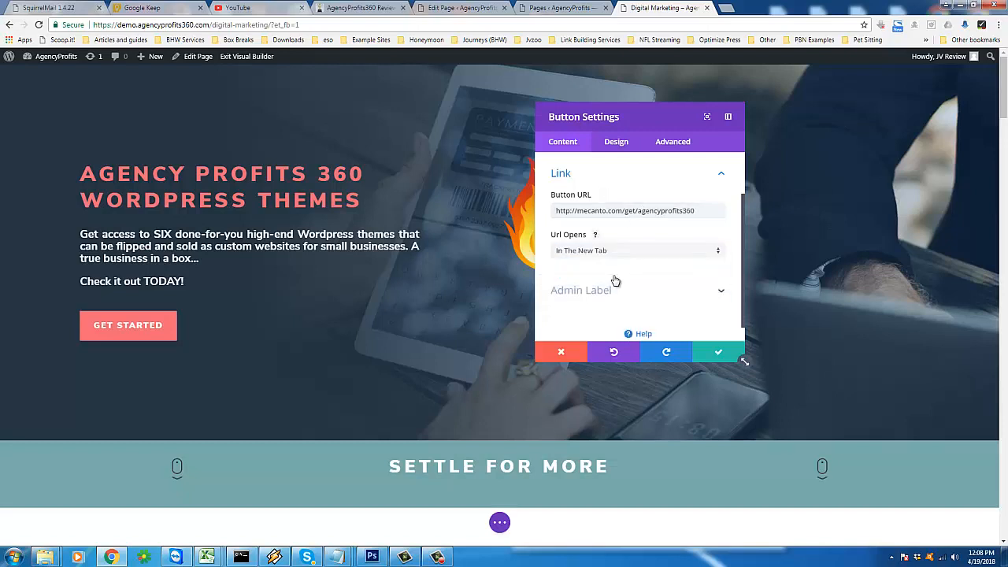
click(718, 352)
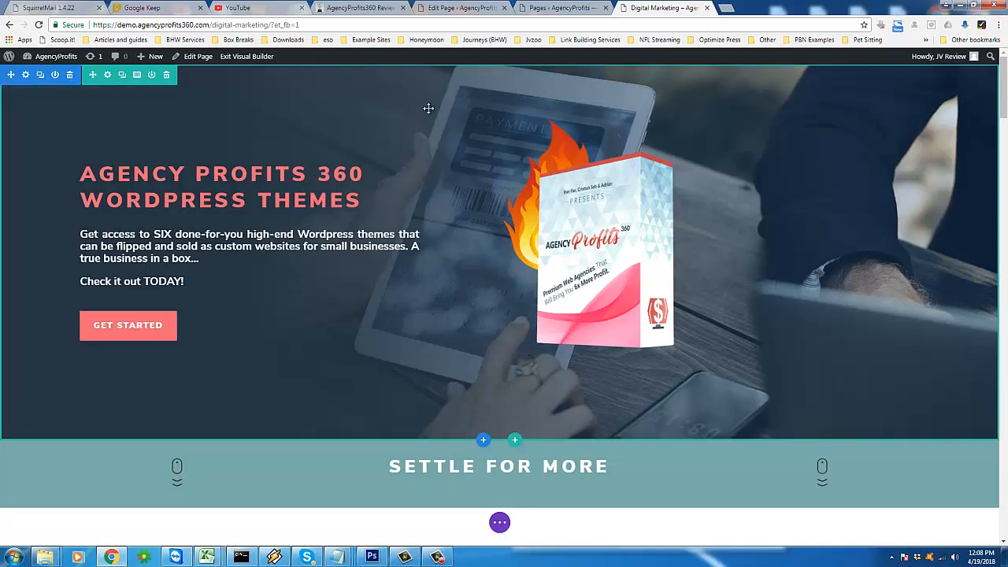
Examine the banner section's background image options and design filter settings, and close the settings without saving changes
click(26, 75)
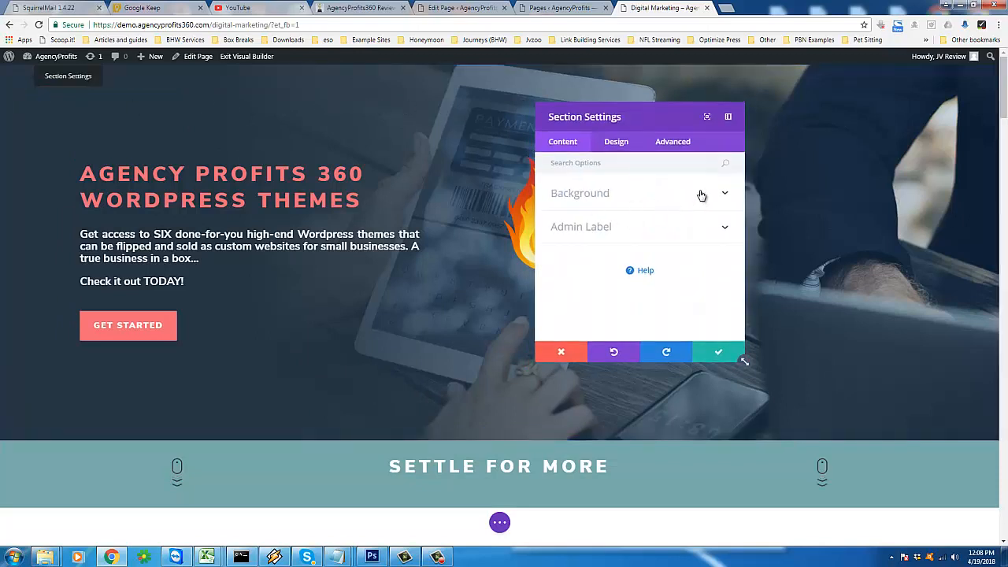
click(579, 195)
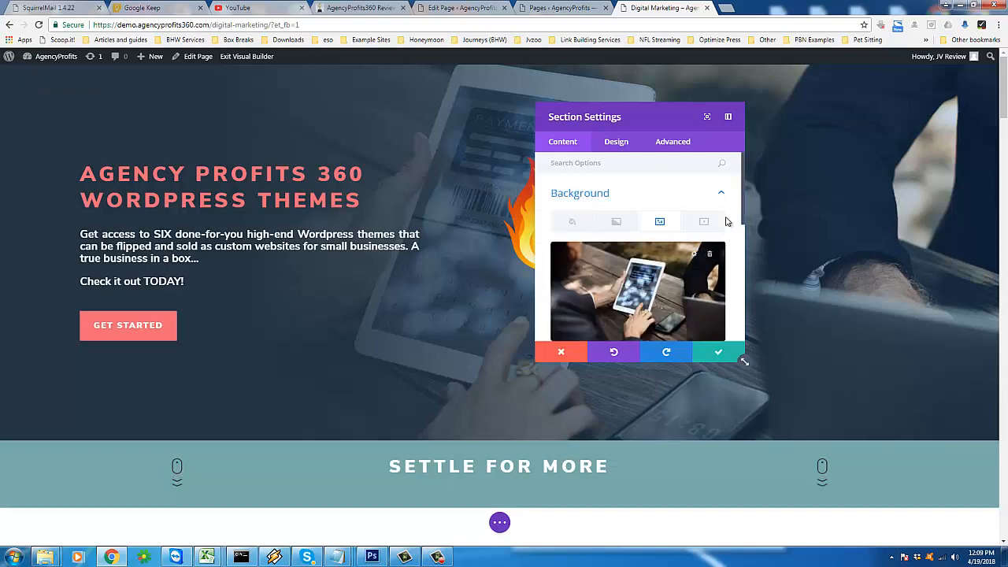
scroll(743, 213, down, 2)
scroll(748, 246, down, 5)
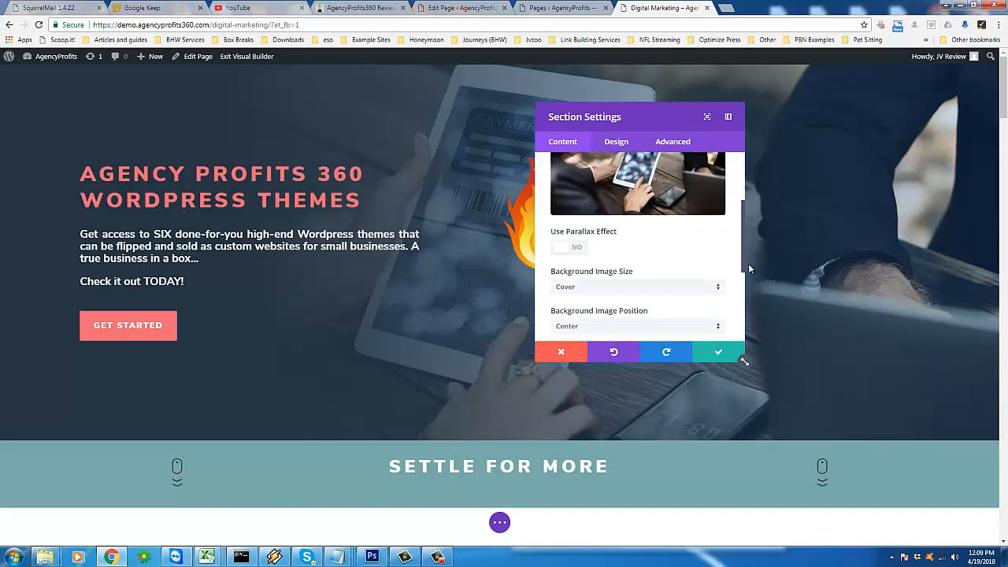
drag(747, 283, 632, 155)
click(610, 142)
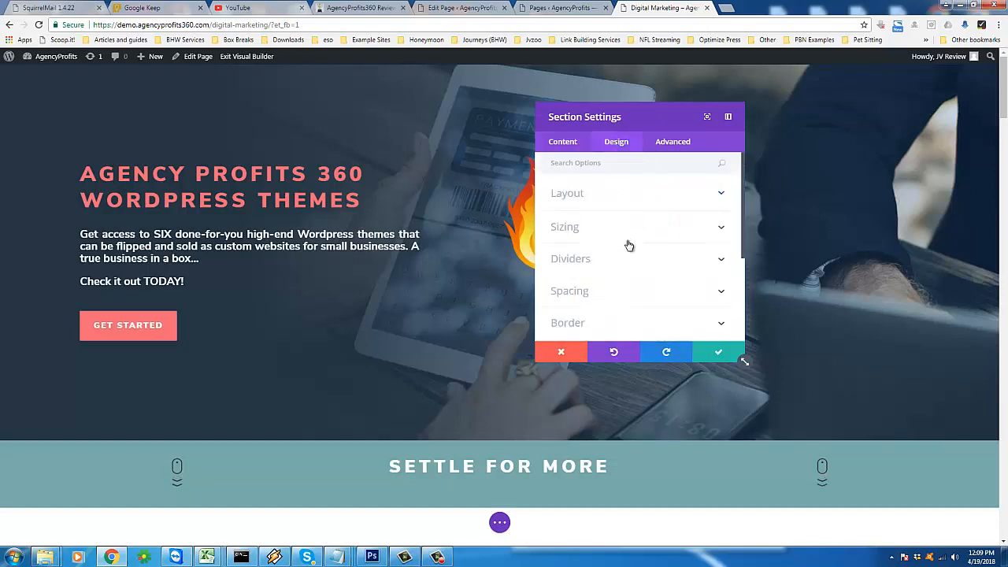
scroll(745, 263, down, 5)
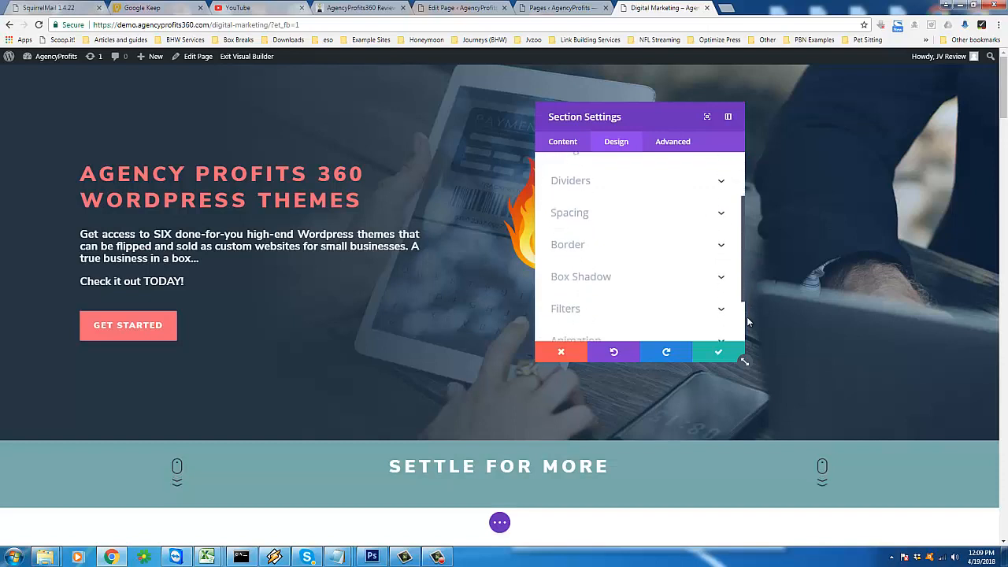
click(653, 249)
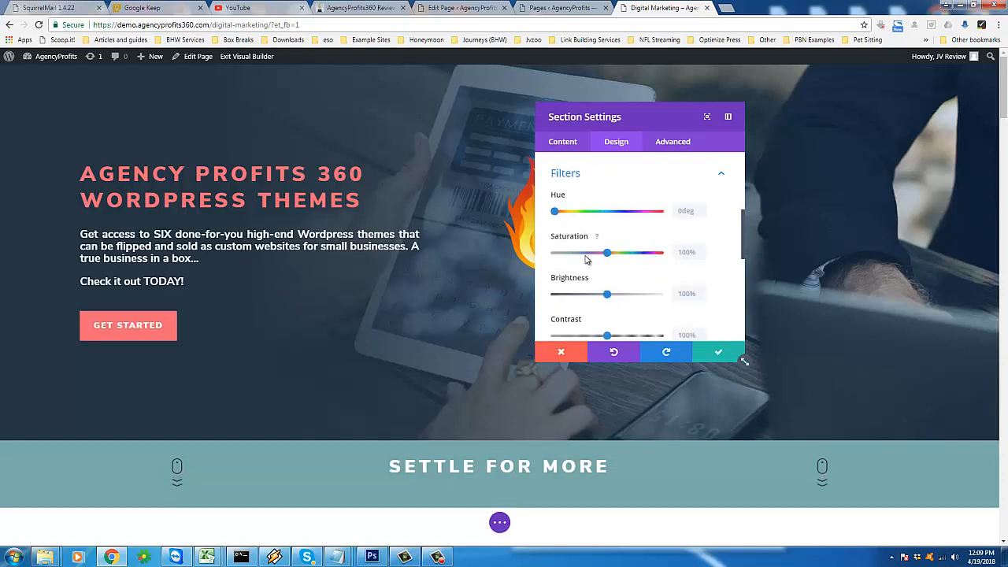
scroll(669, 296, down, 2)
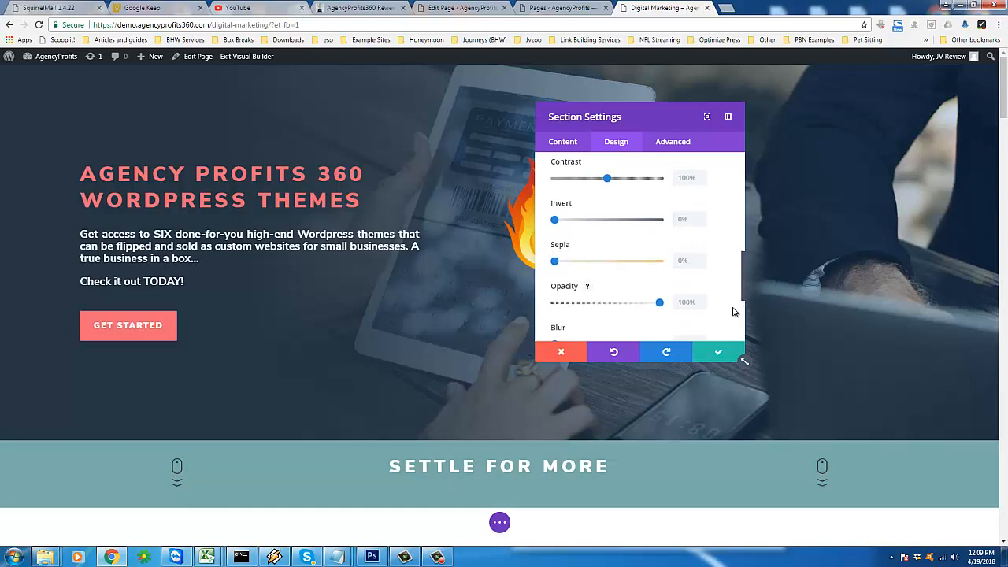
click(562, 352)
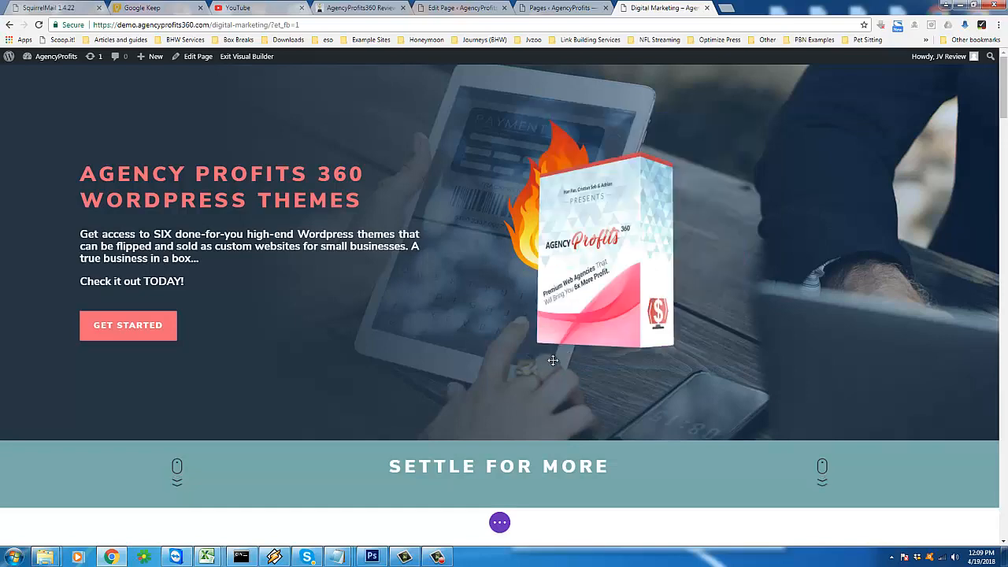
Replace the "SETTLE FOR MORE" heading below the banner with "THEMES INCLUDED"
scroll(546, 360, down, 3)
scroll(331, 337, down, 1)
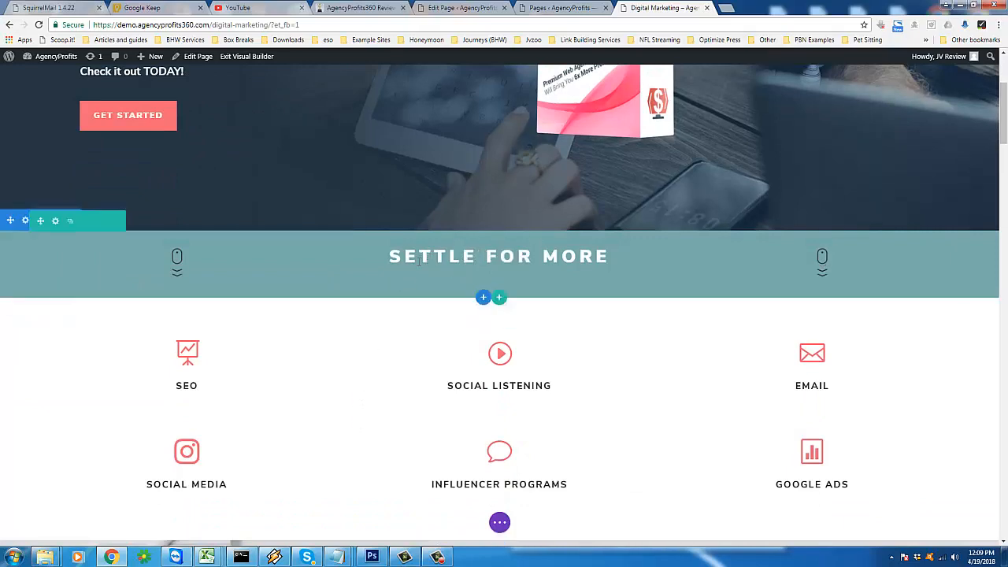
mouse_move(336, 557)
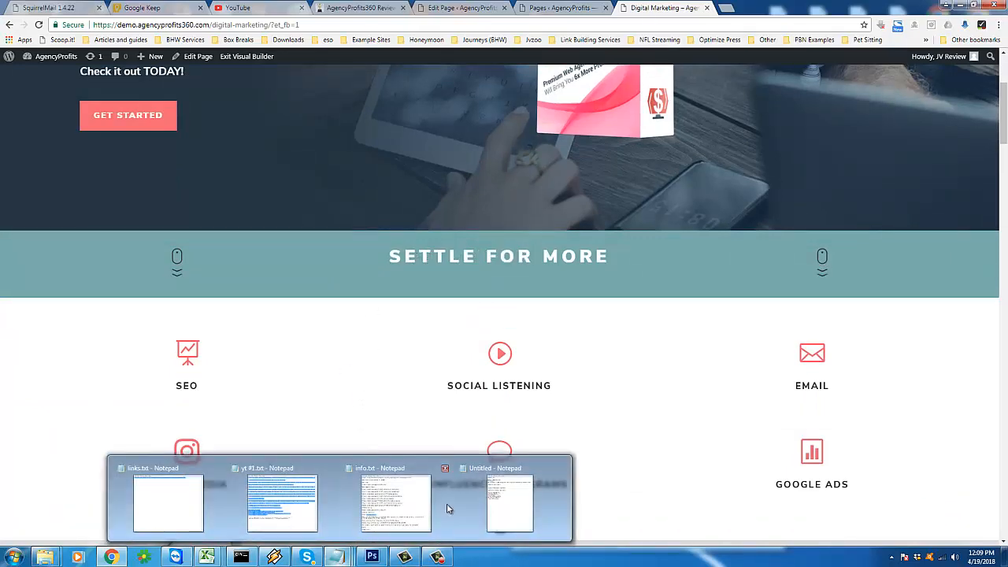
mouse_move(519, 486)
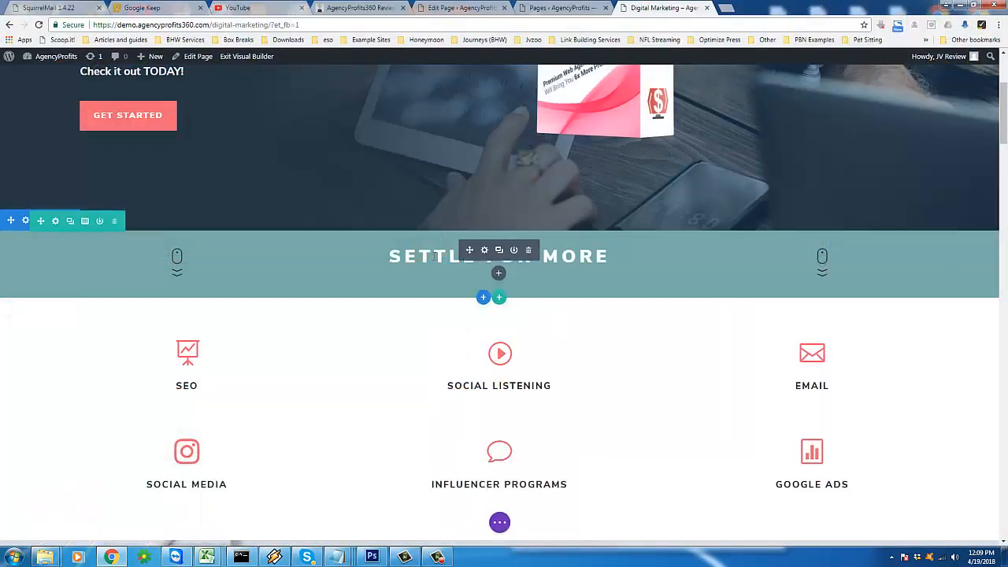
click(435, 257)
triple_click(435, 257)
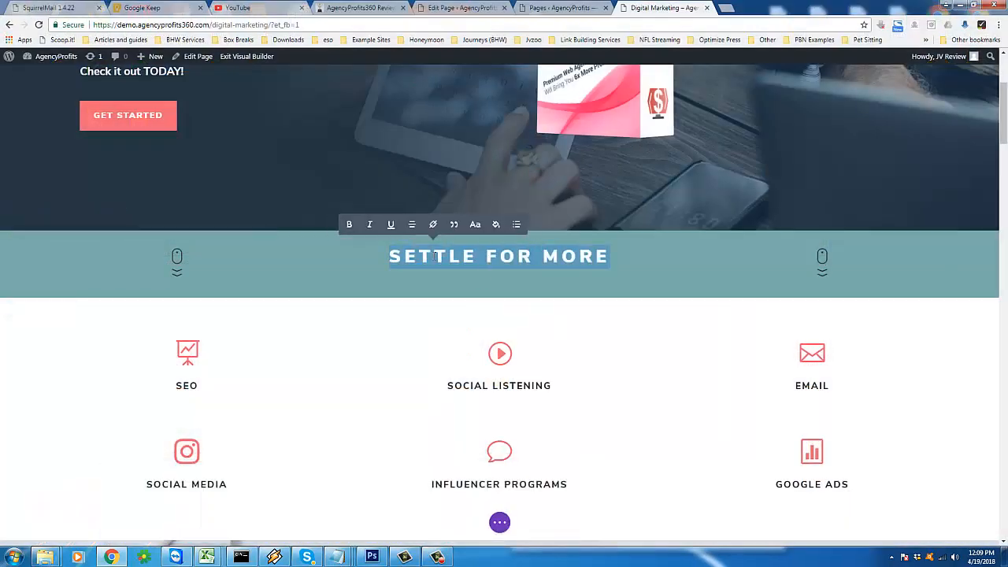
text(THEMES INCL)
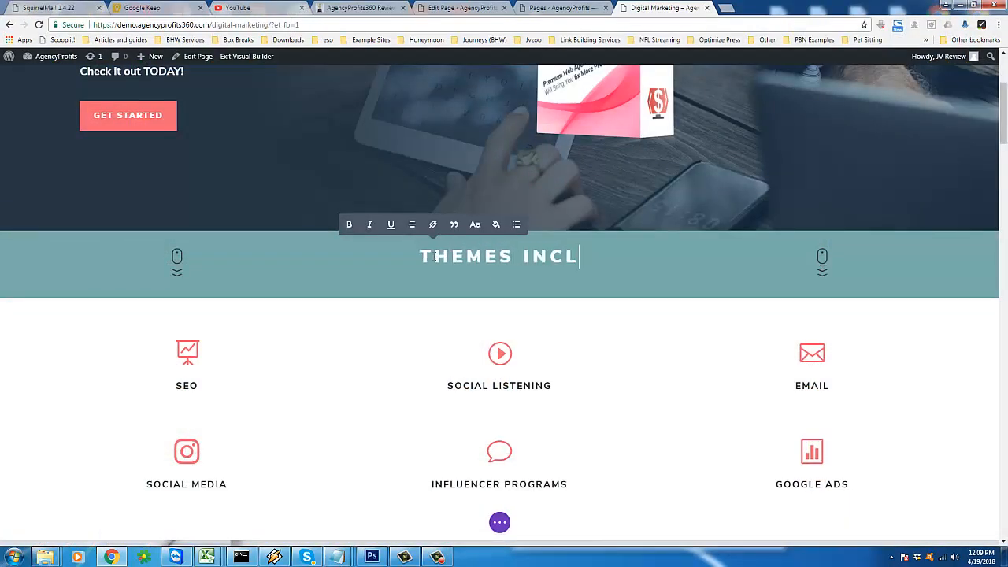
text(UDED)
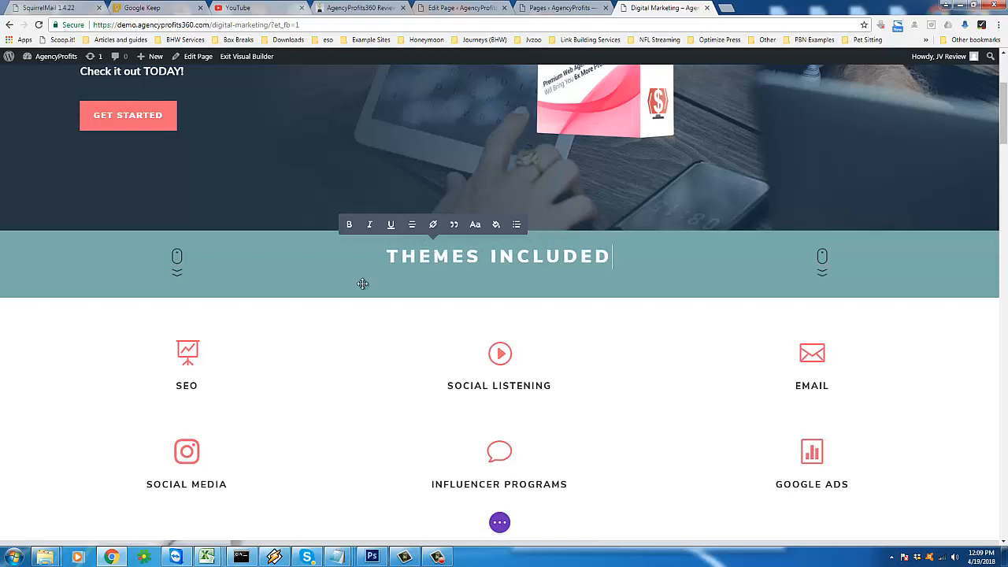
In the page's backend Divi Builder, delete the third Blurb module from both rows of the blurb section and check the visual page
scroll(353, 287, down, 1)
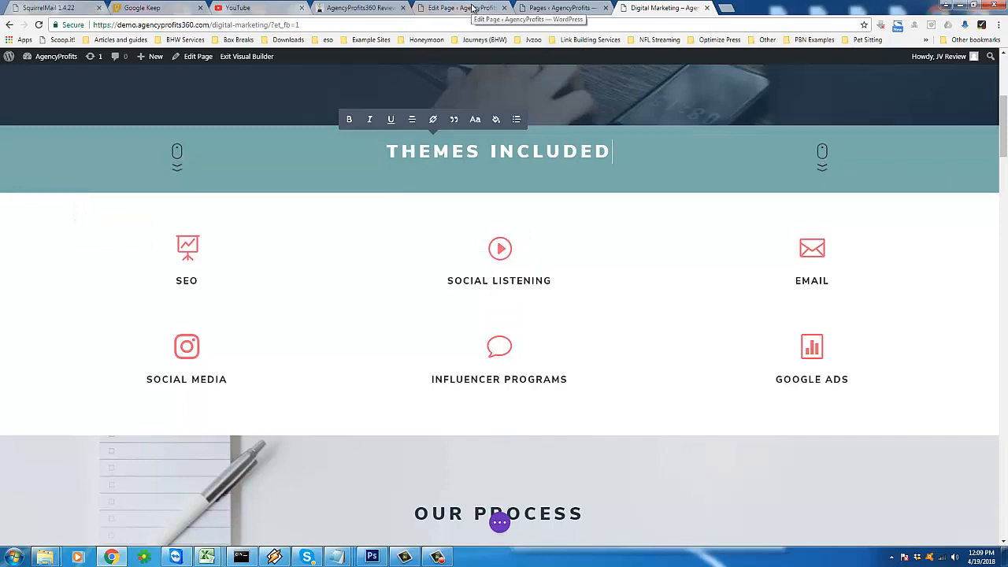
click(473, 8)
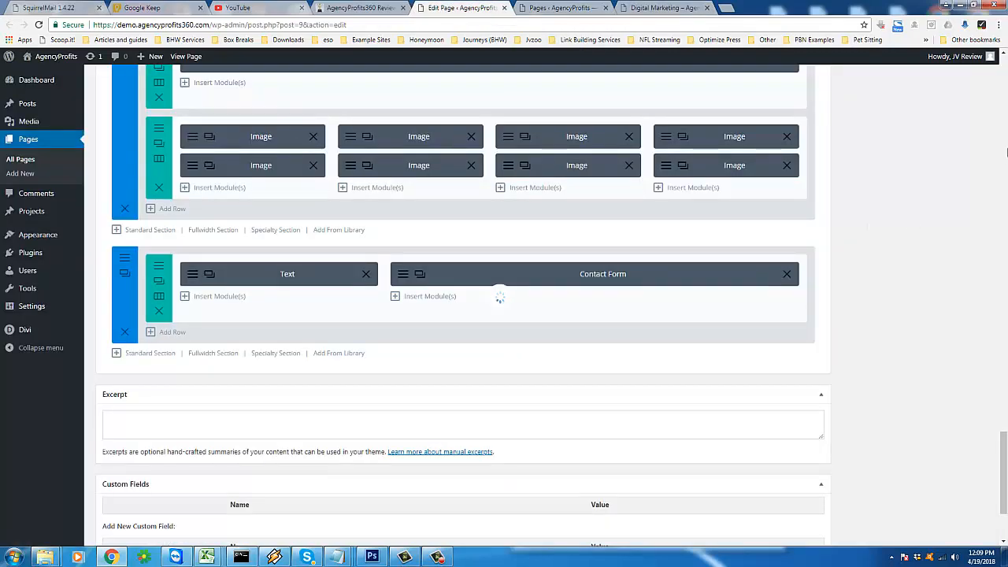
scroll(1005, 152, up, 15)
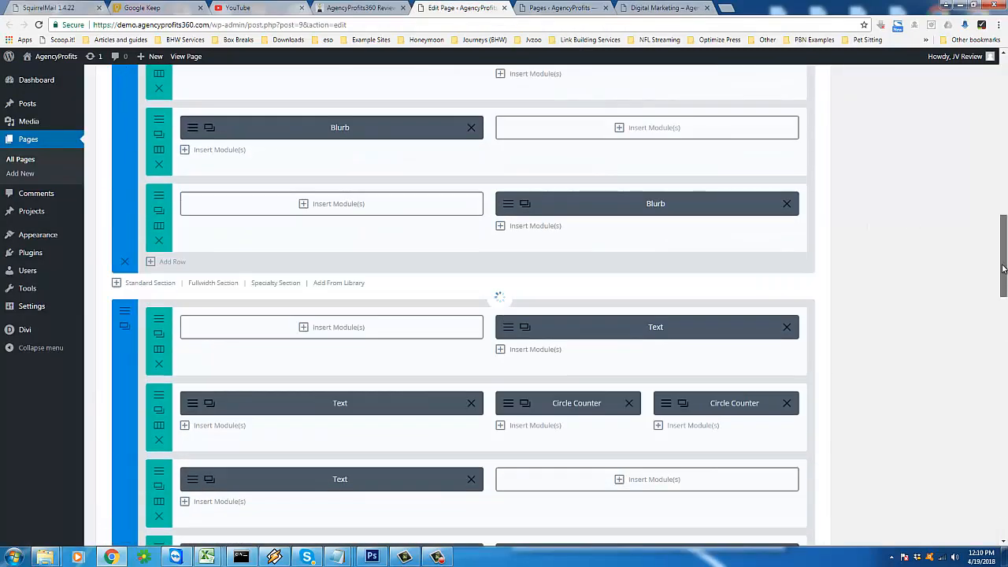
drag(1003, 268, 1006, 133)
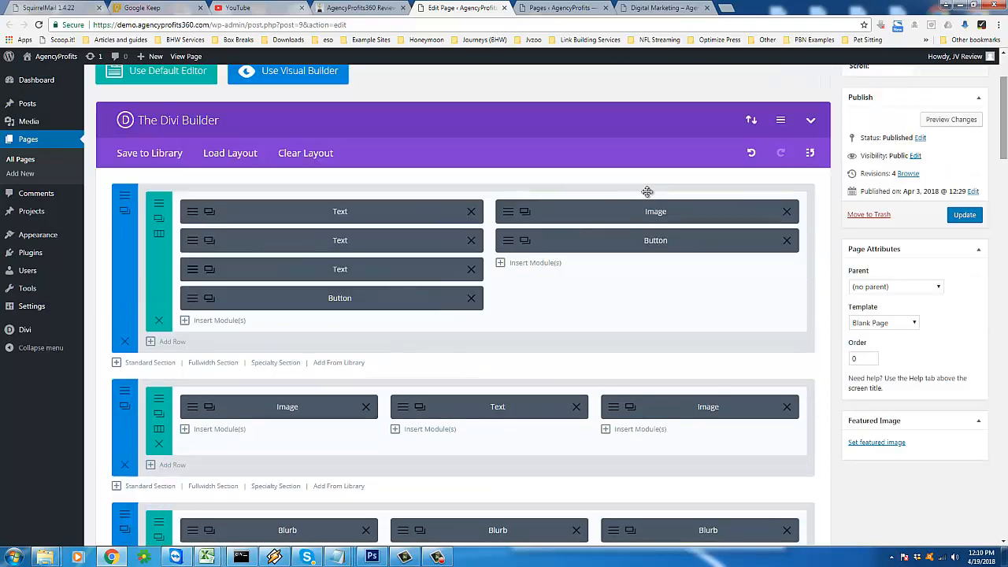
scroll(572, 295, down, 1)
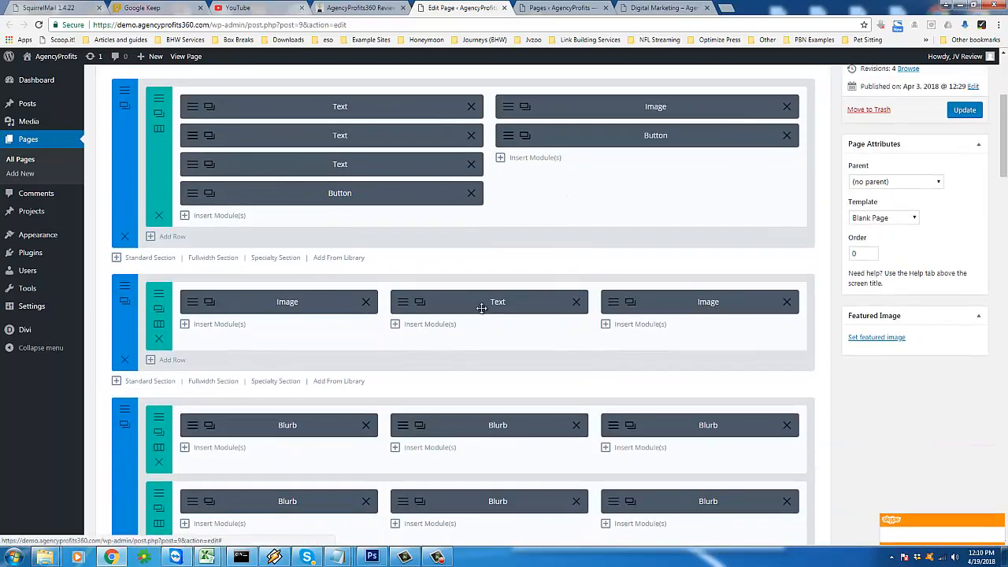
scroll(335, 342, down, 1)
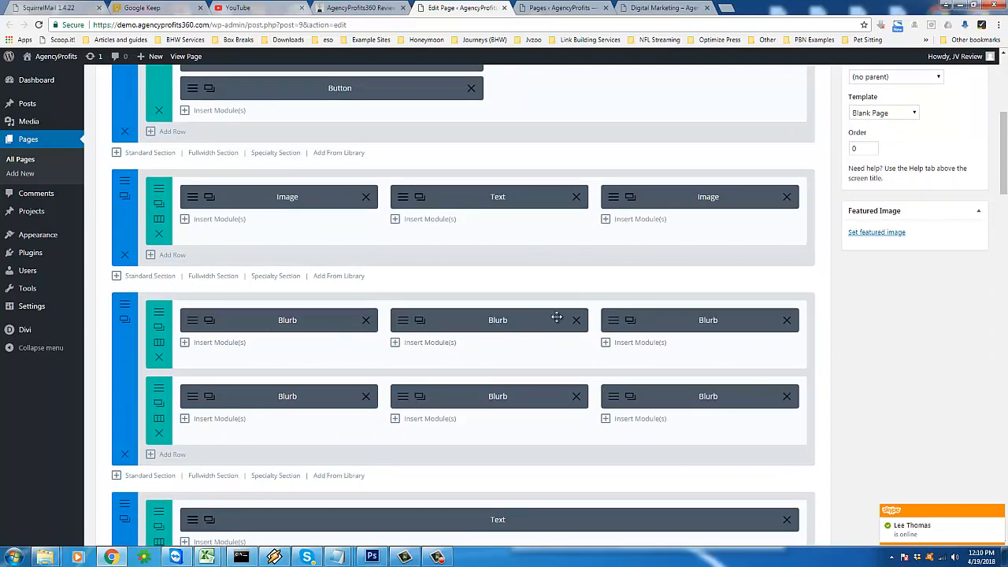
scroll(413, 392, down, 1)
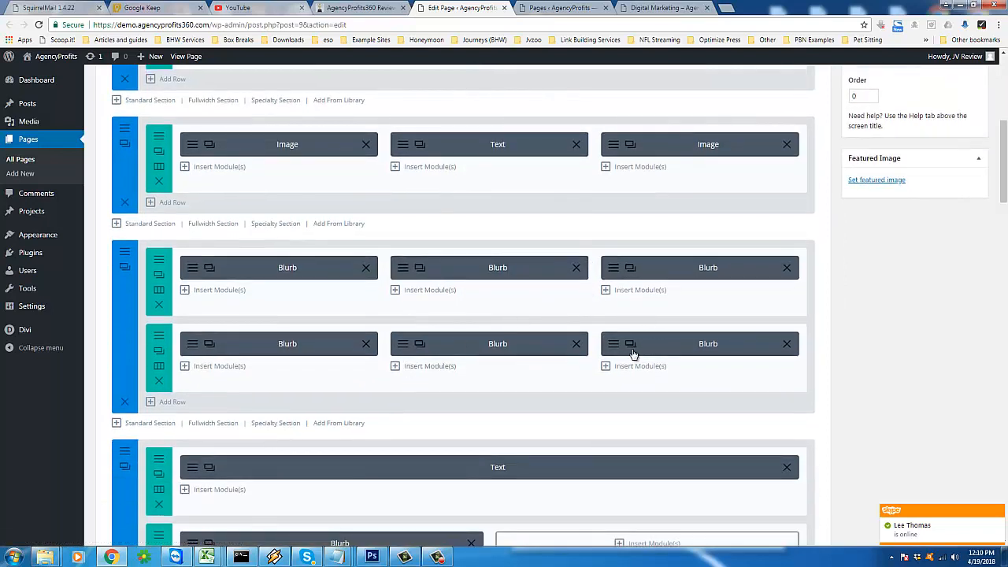
click(785, 347)
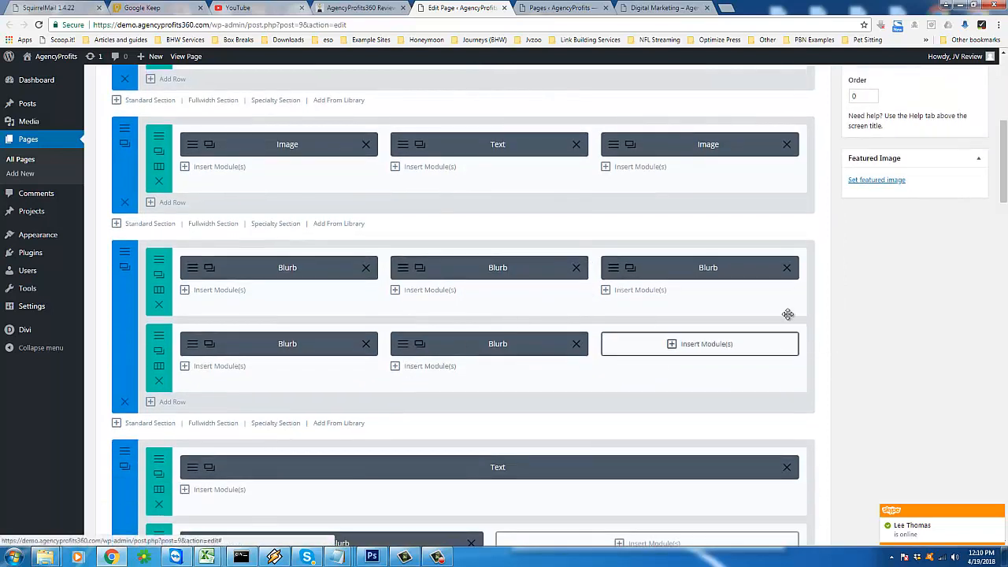
click(786, 268)
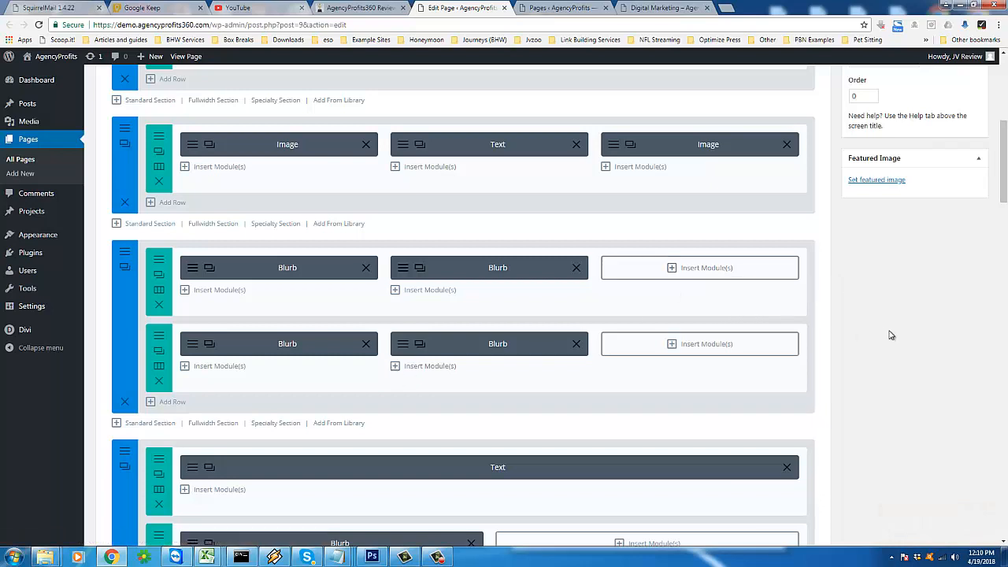
click(647, 13)
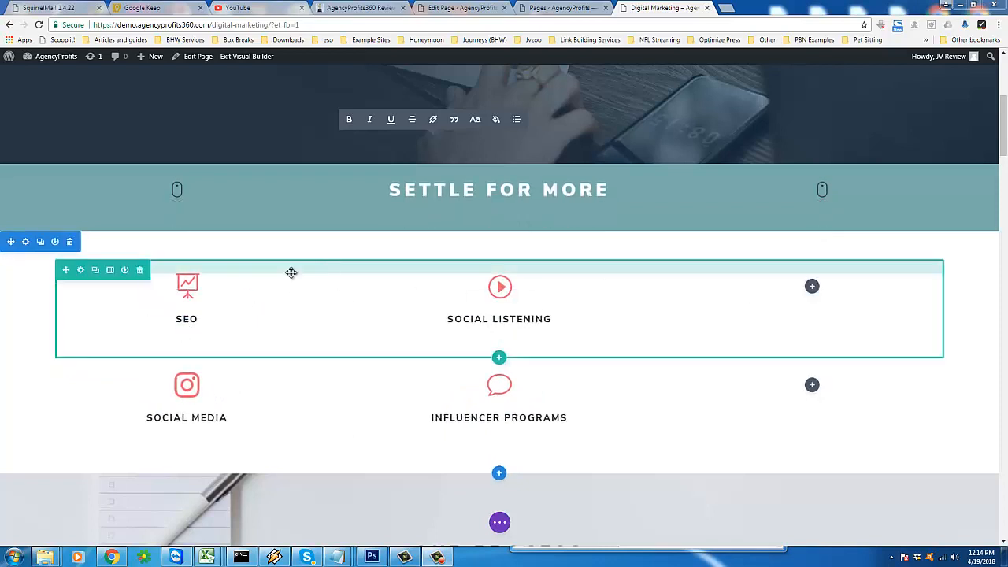
In the backend Divi Builder, change both rows of the blurb section to the 1/2 + 1/2 column layout and return to the visual page
click(461, 10)
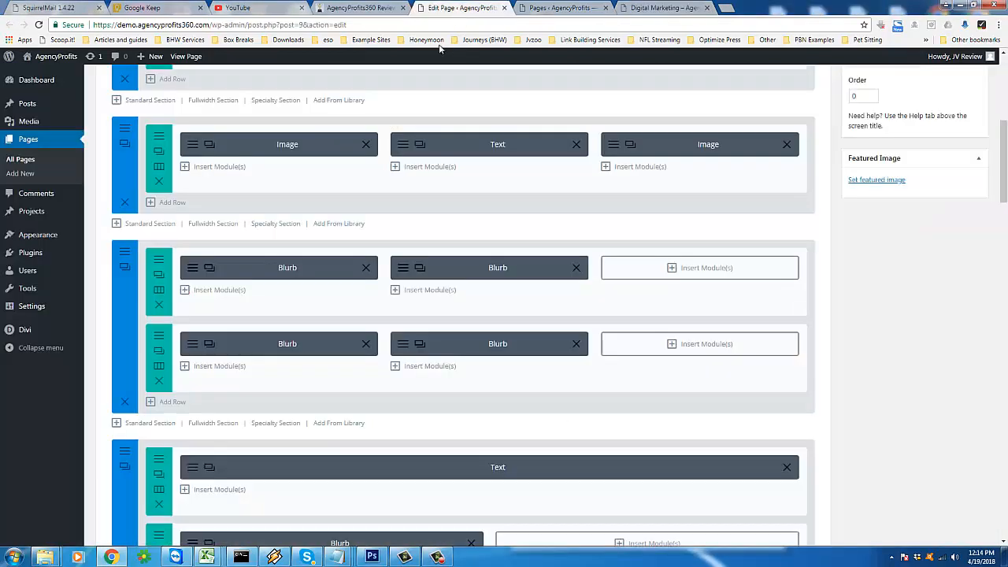
click(159, 291)
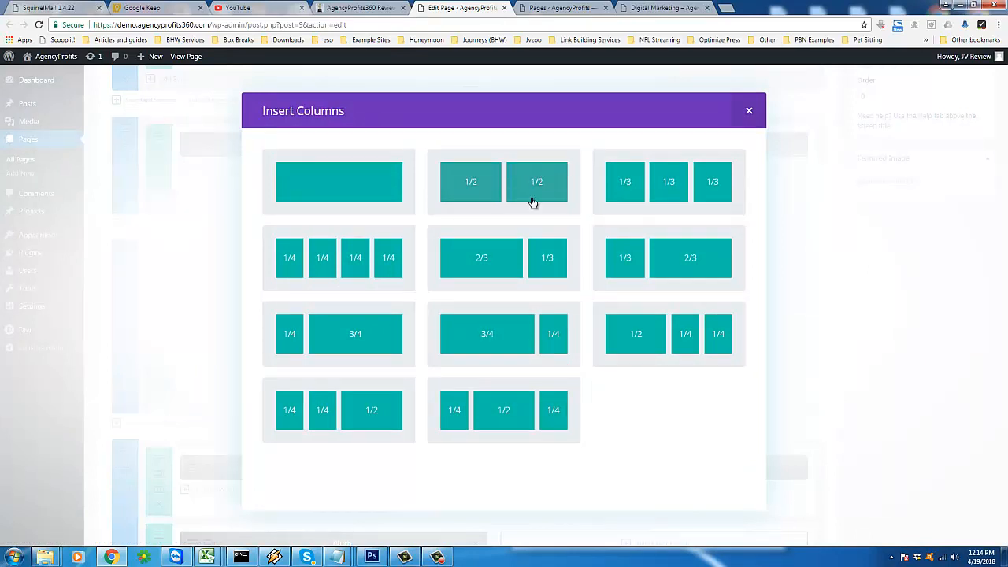
click(463, 185)
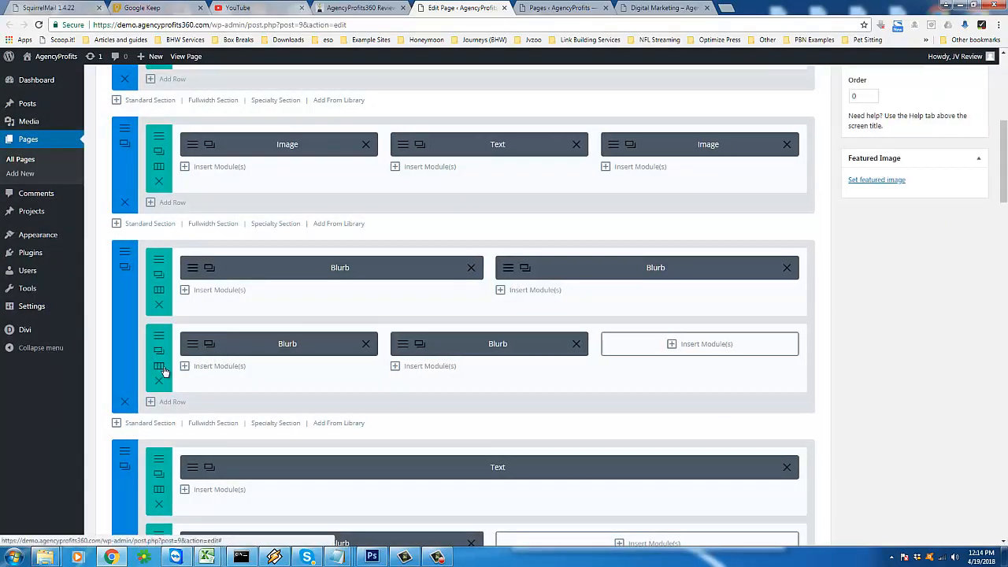
click(159, 367)
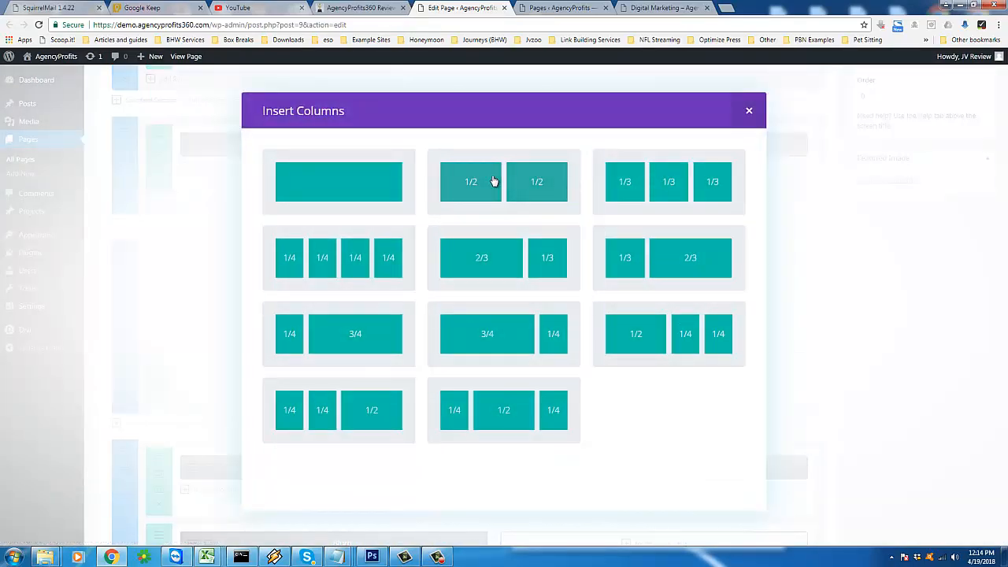
click(494, 181)
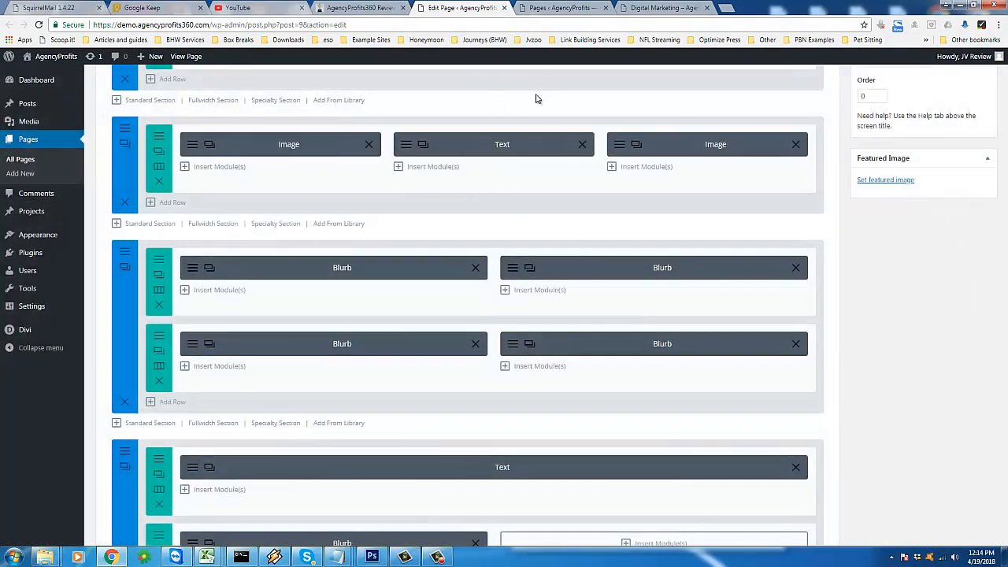
click(647, 7)
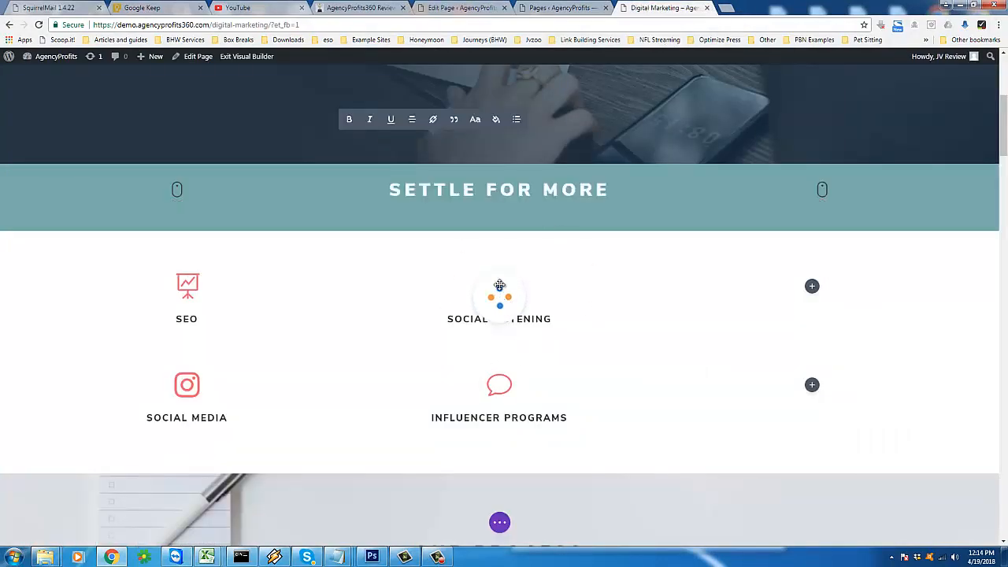
Consult the theme list in the untitled Notepad notes and retitle the SEO blurb "Digital Marketing" in its module settings
mouse_move(336, 556)
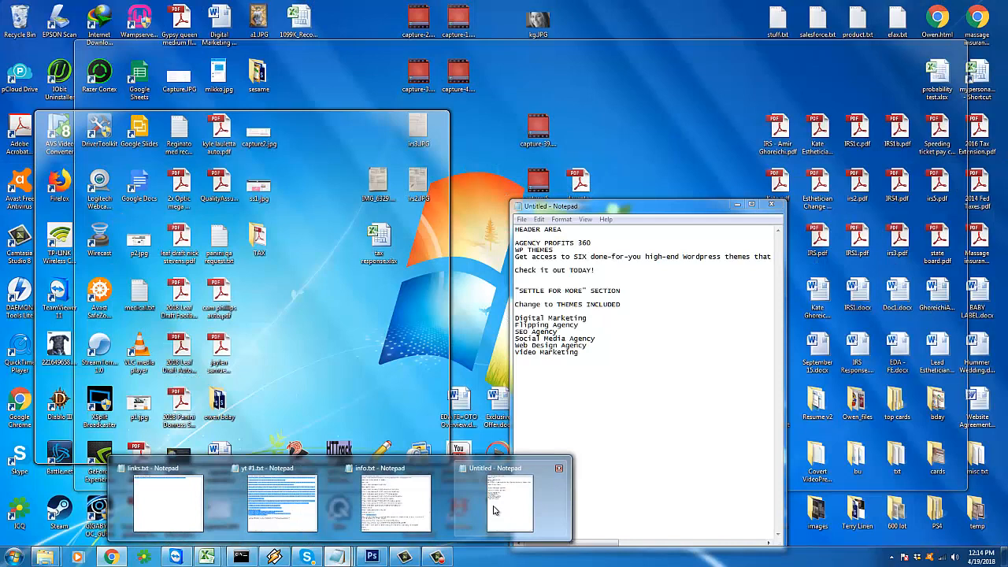
click(493, 510)
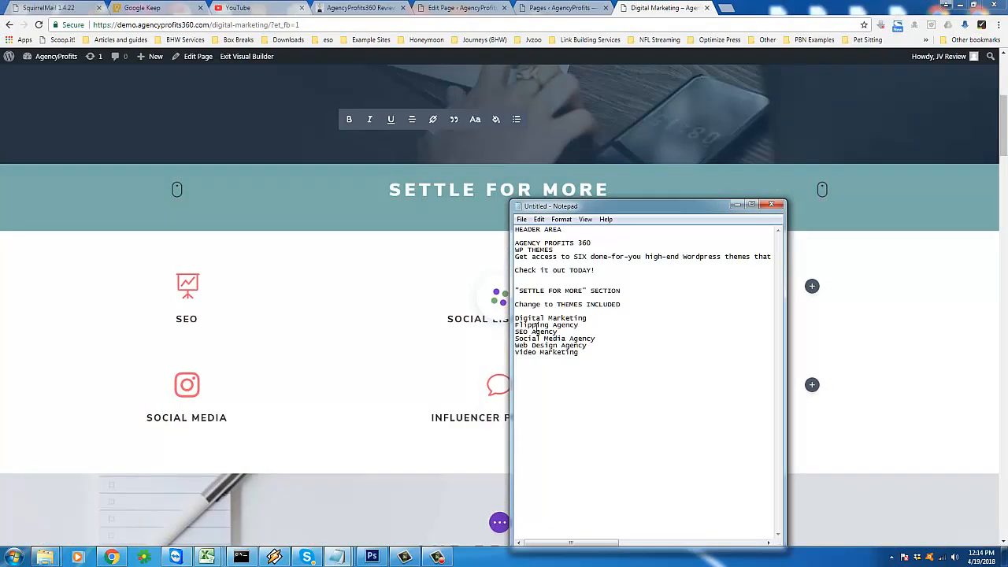
mouse_move(515, 318)
mouse_down()
mouse_move(578, 320)
mouse_move(592, 339)
mouse_move(520, 331)
mouse_move(517, 318)
mouse_up()
click(581, 338)
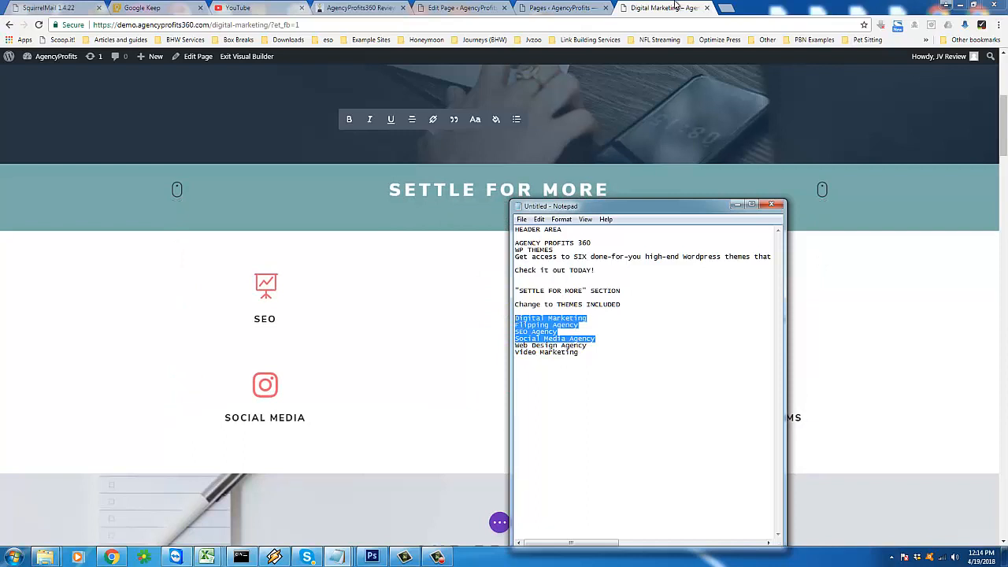
click(675, 6)
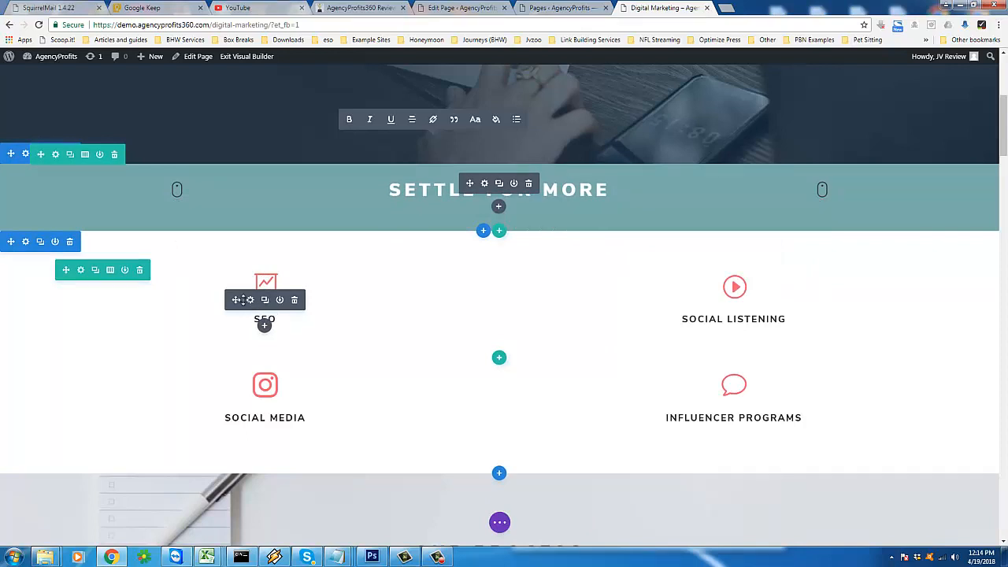
click(251, 300)
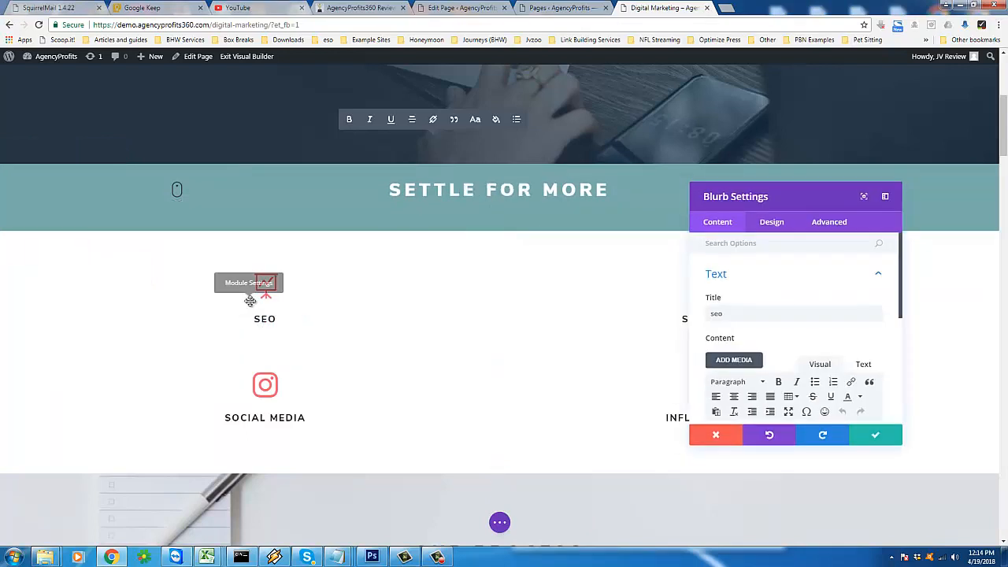
double_click(776, 308)
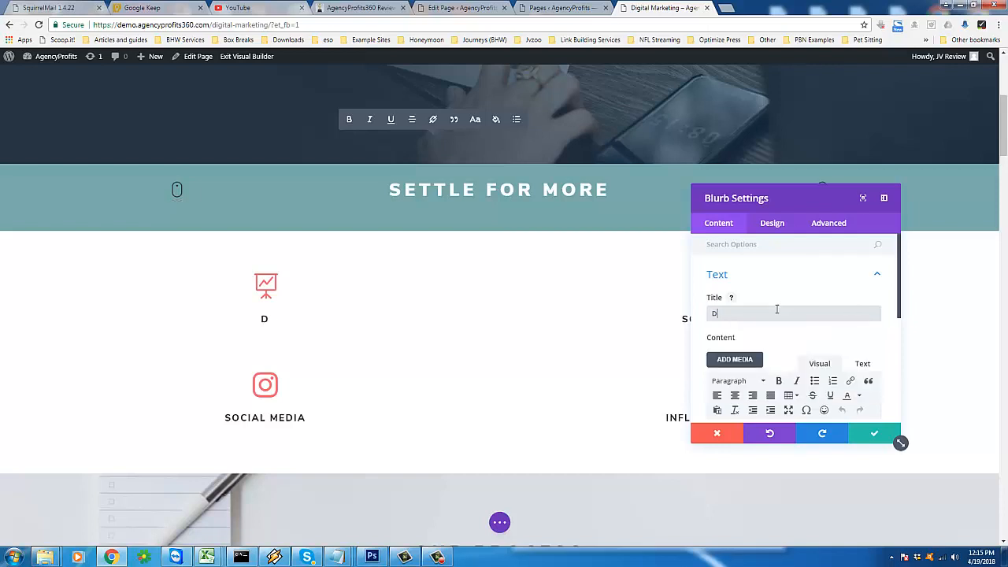
text(Digital Mark)
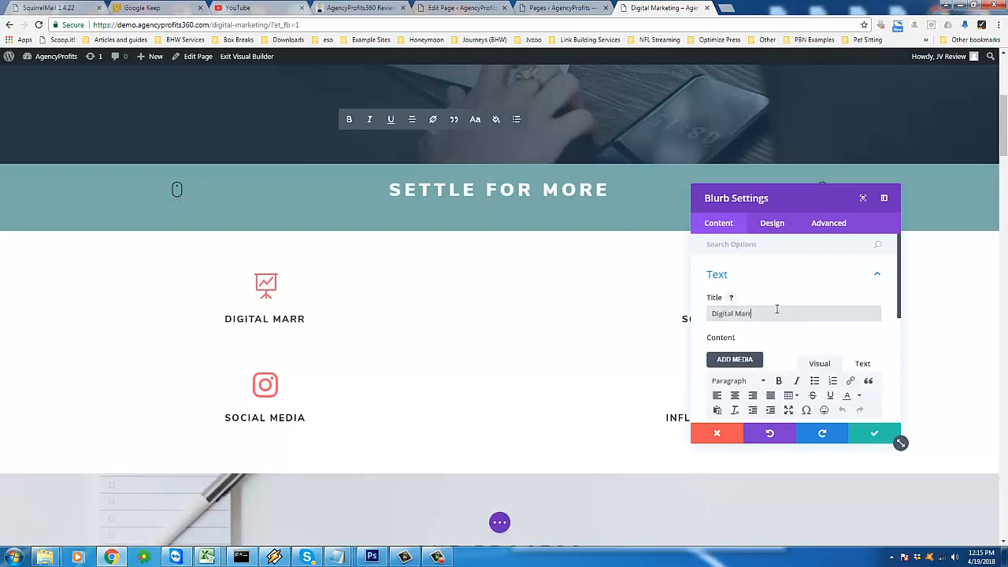
text(eting)
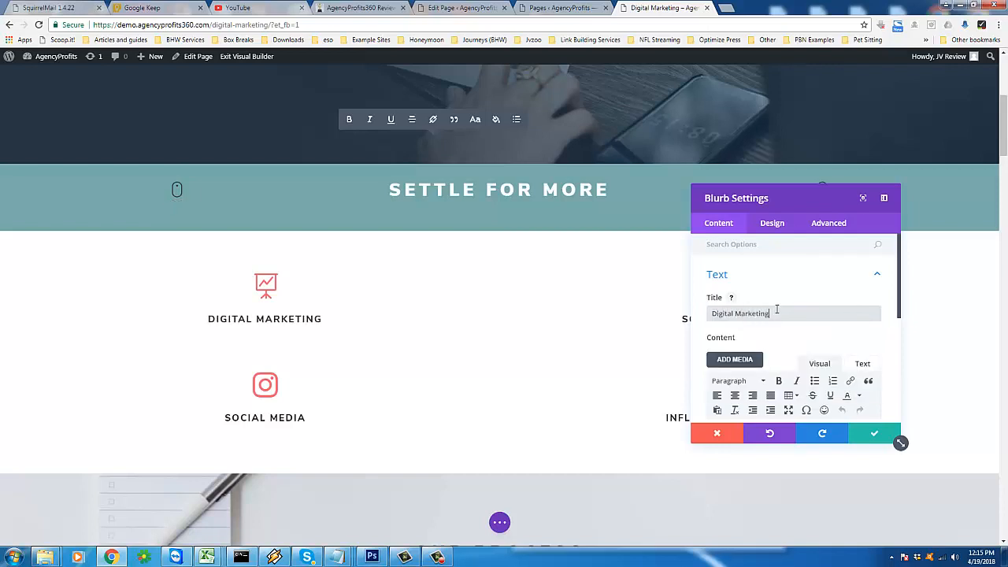
Set the Digital Marketing blurb's icon to the group-of-people symbol and save the blurb settings
drag(901, 313, 902, 332)
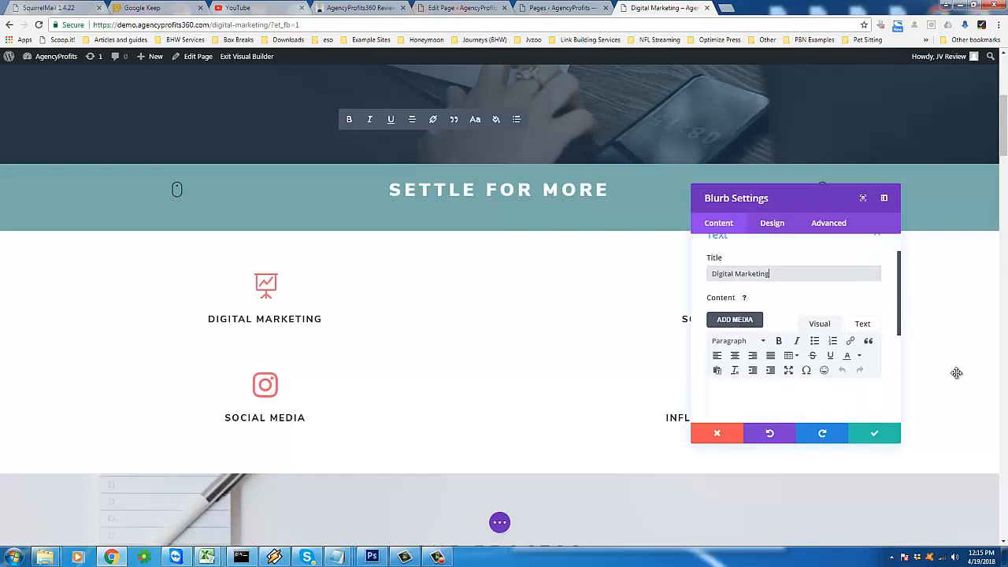
scroll(895, 355, down, 3)
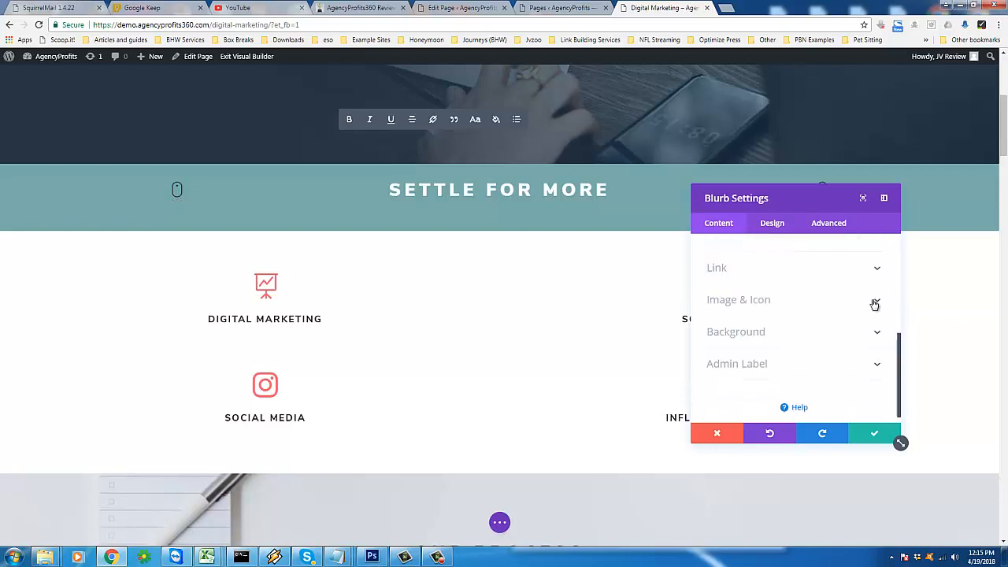
click(875, 303)
drag(901, 309, 902, 338)
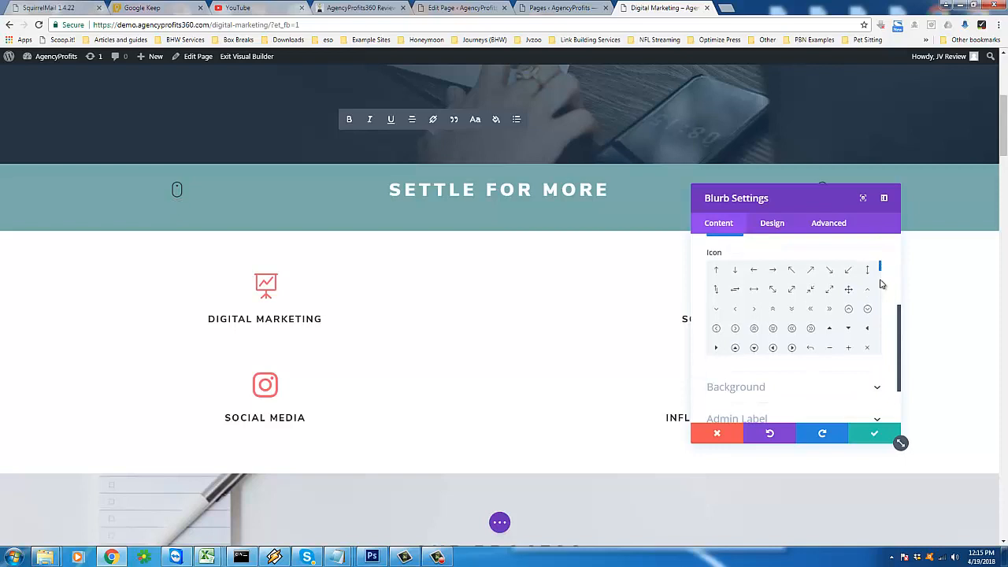
drag(882, 272, 888, 344)
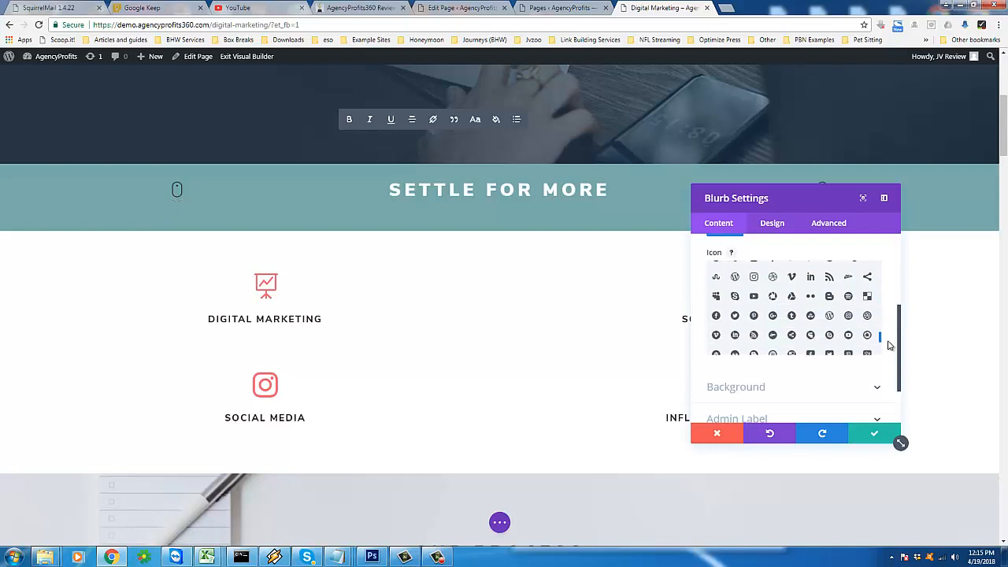
click(716, 297)
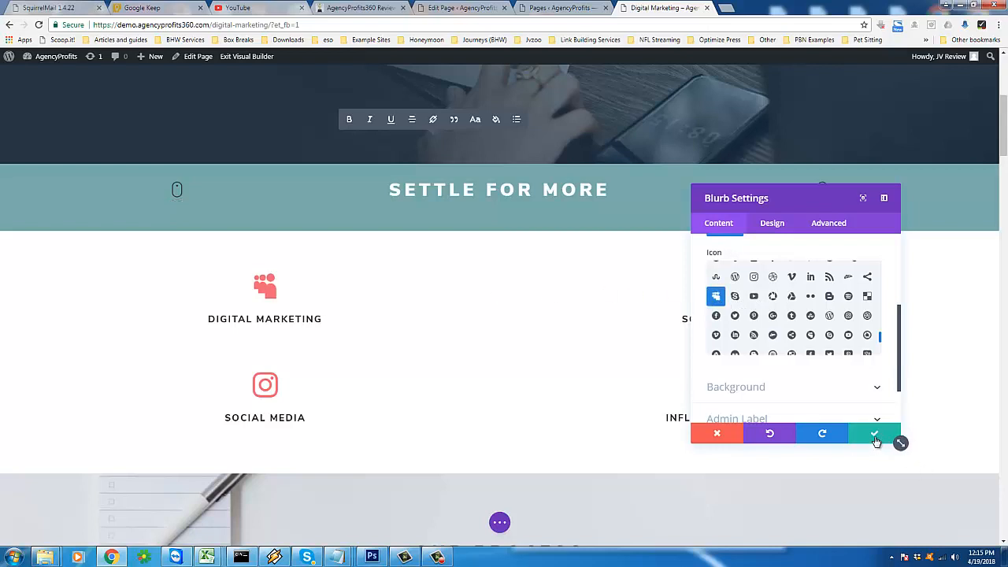
click(875, 441)
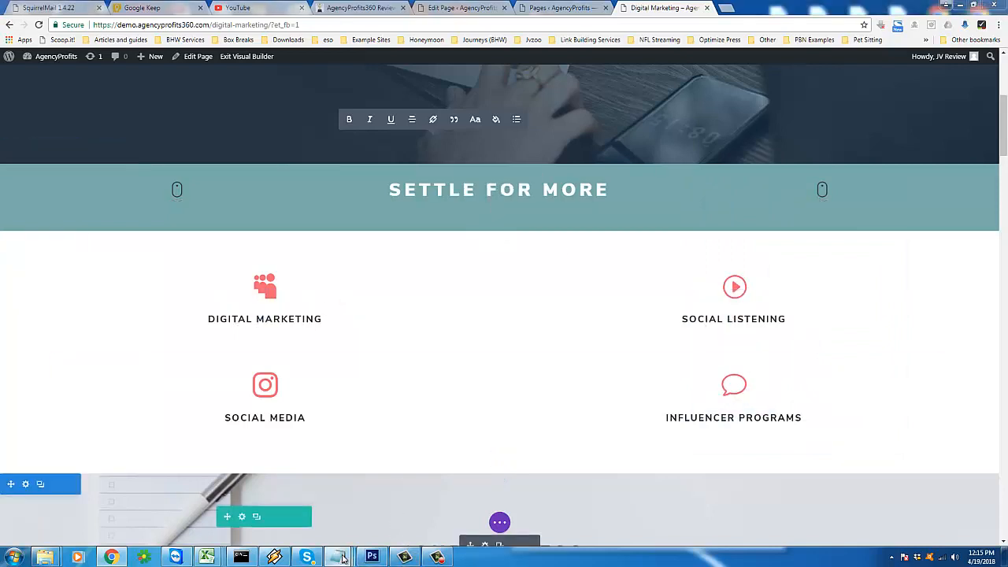
Replace the "SETTLE FOR MORE" heading above the blurbs with "THEMES INCLUDED" directly on the page
mouse_move(336, 556)
mouse_move(488, 502)
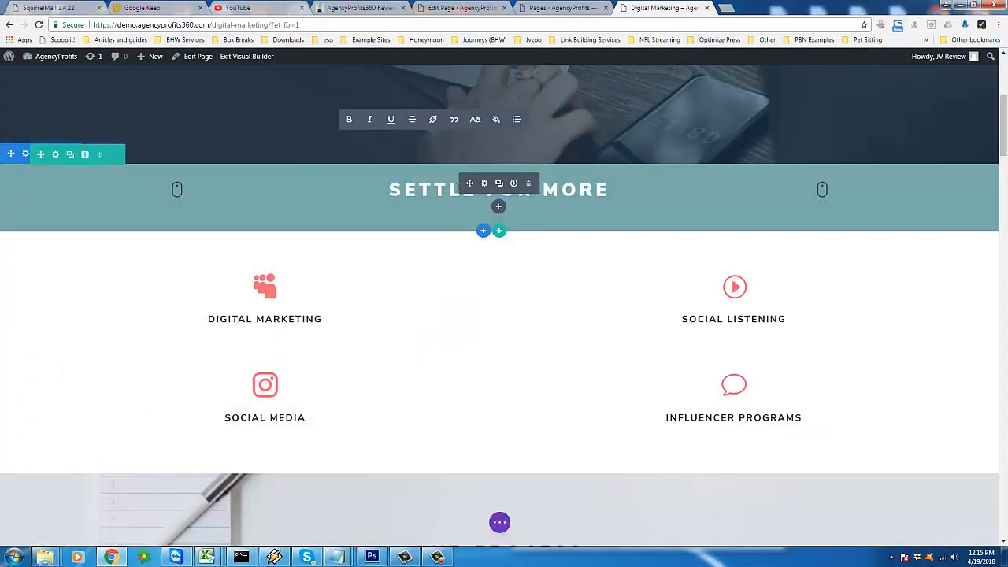
triple_click(446, 189)
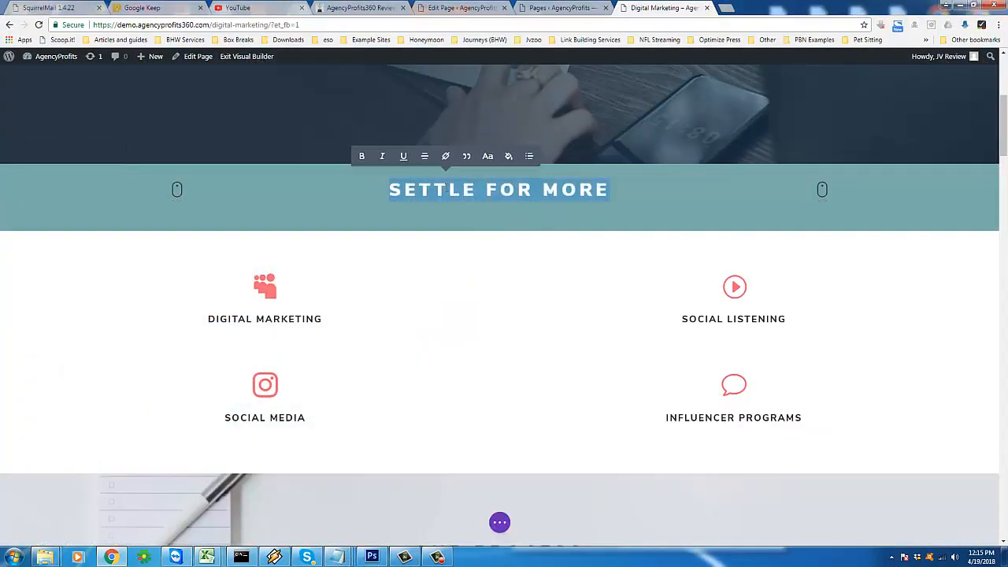
text(THEMES)
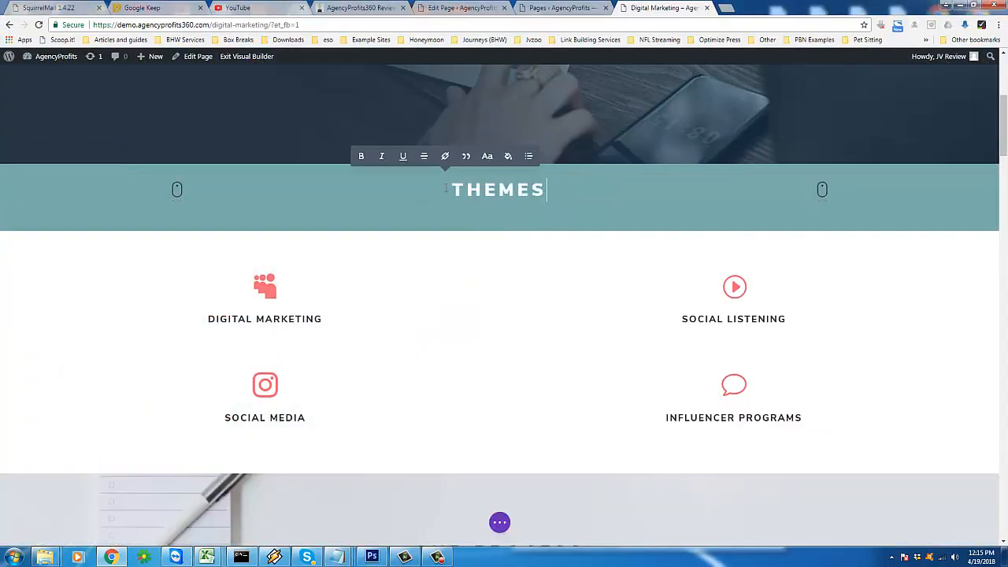
text( INCLUDED)
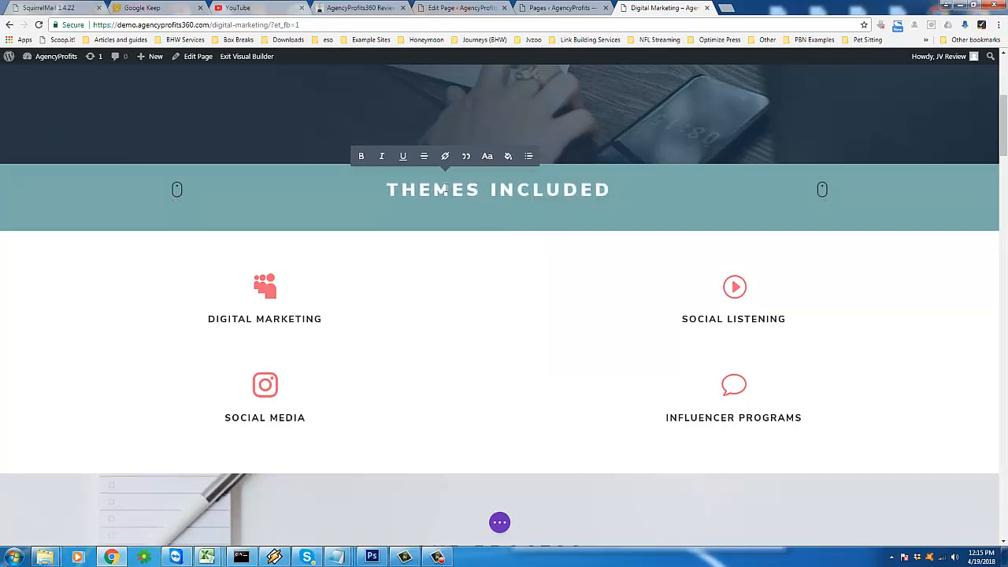
Change the "SOCIAL LISTENING" blurb title to "SOCIAL MARKETING" directly on the page
click(728, 318)
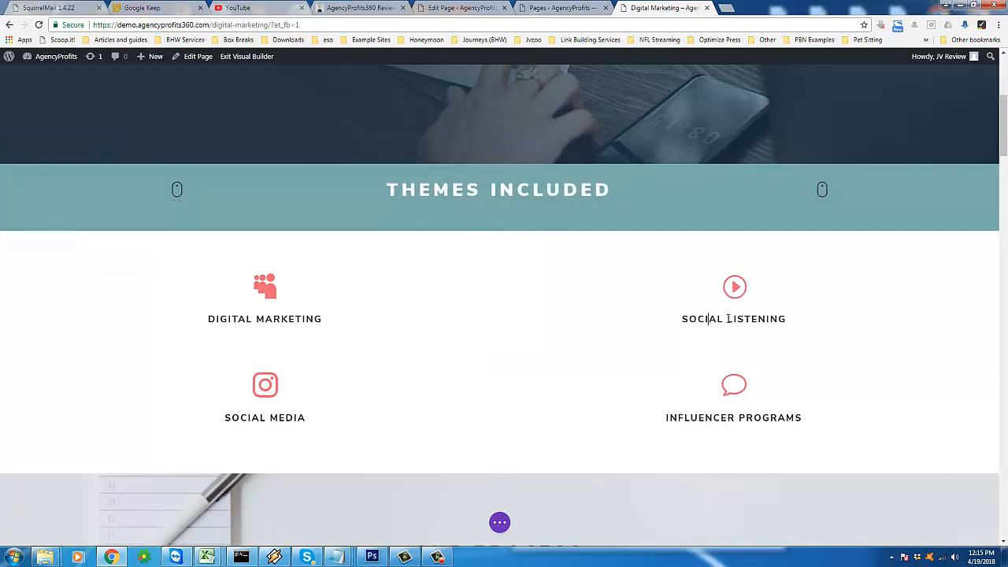
double_click(728, 318)
text(MARKETING)
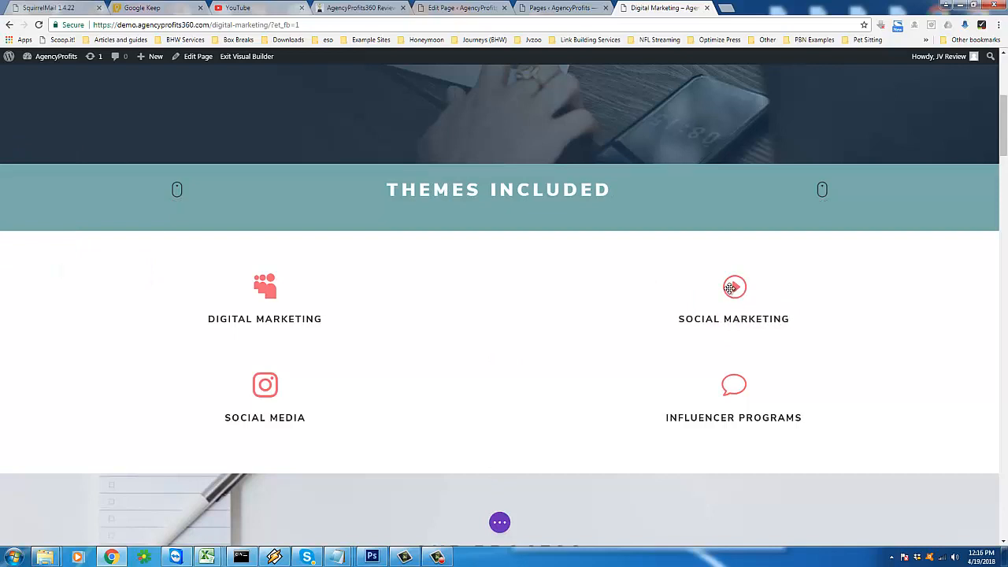
click(660, 269)
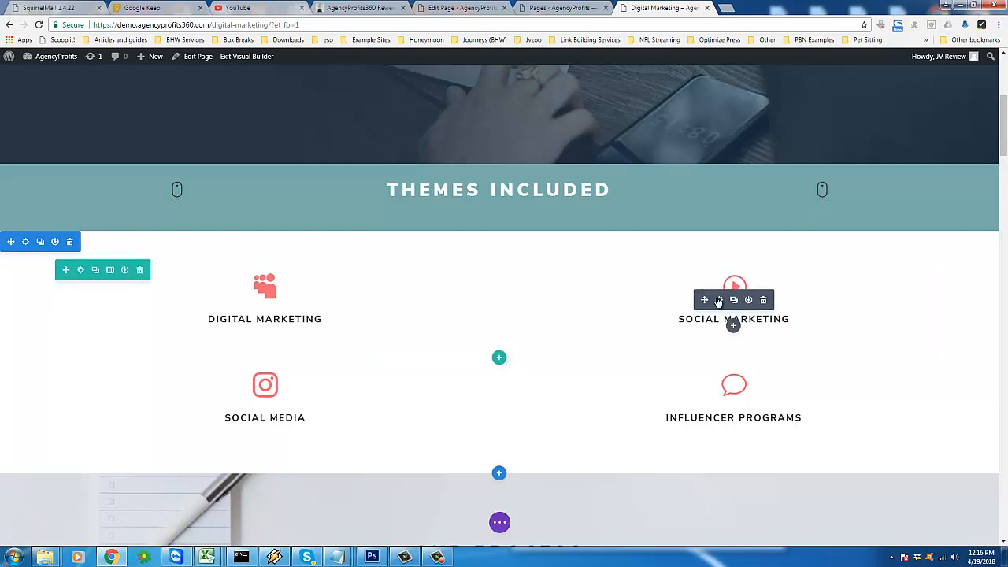
Set the SOCIAL MARKETING blurb's icon to the plain Facebook "f" symbol and save the blurb settings
click(718, 300)
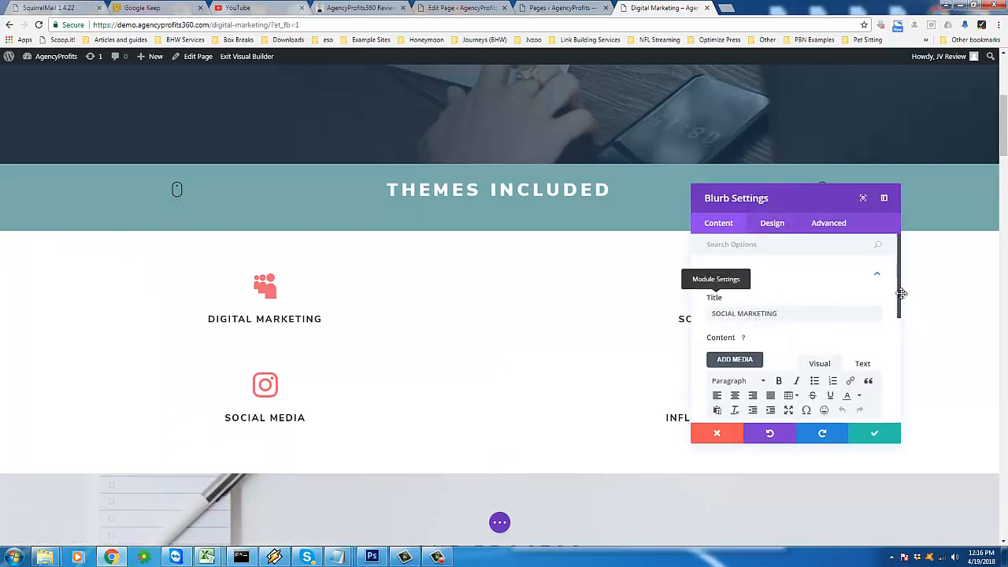
scroll(898, 370, down, 3)
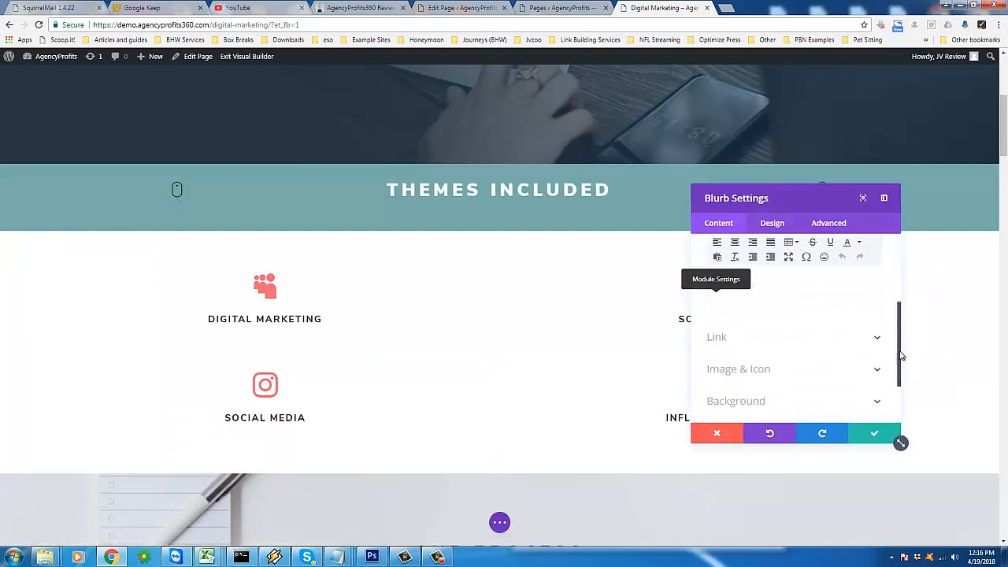
scroll(901, 367, down, 1)
click(874, 335)
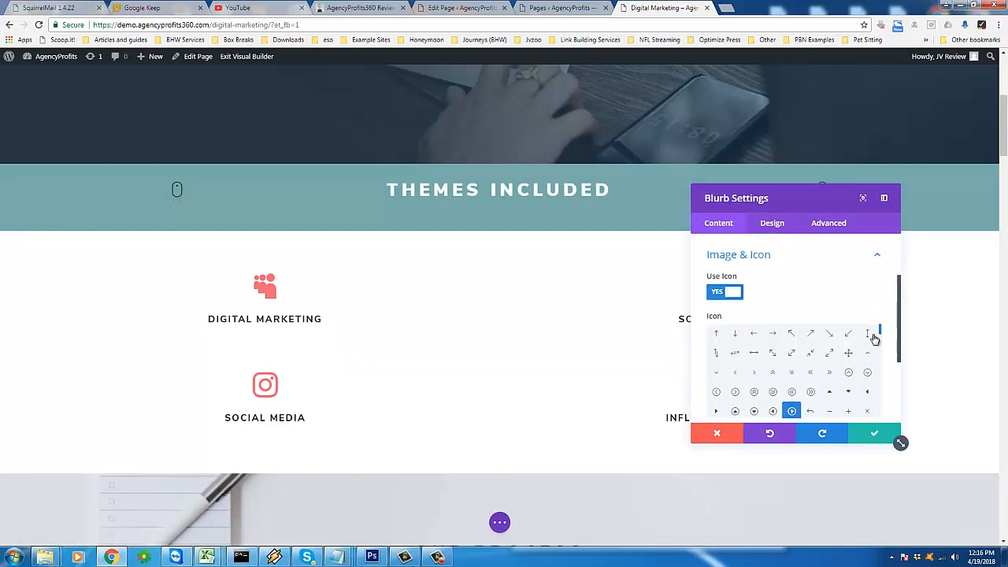
drag(880, 333, 881, 402)
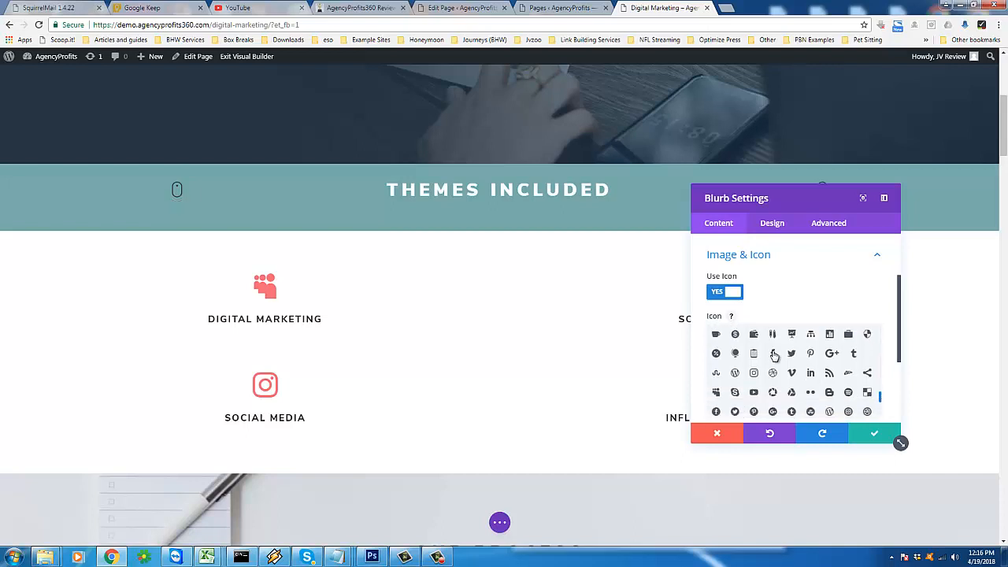
click(773, 353)
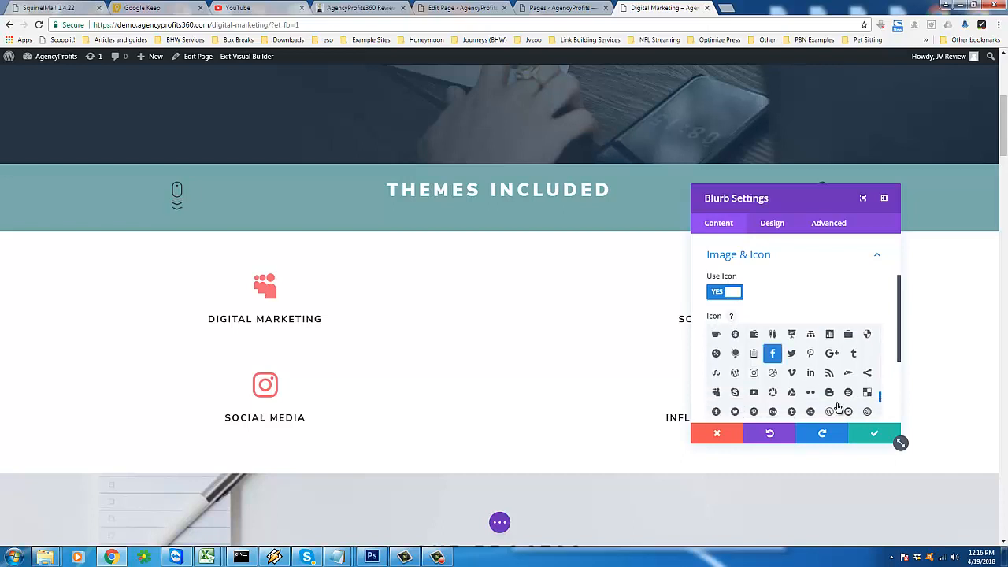
click(869, 431)
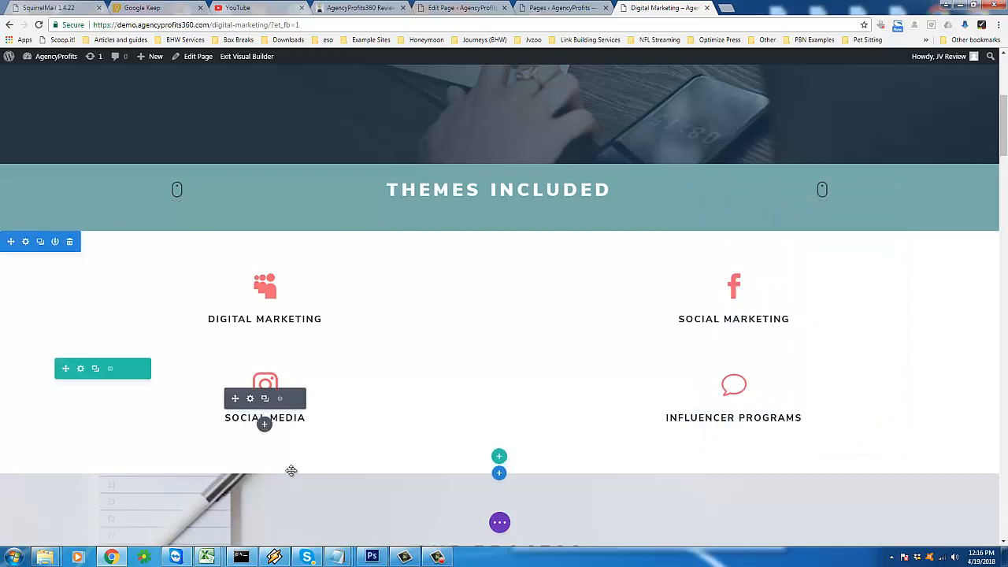
Replace the "SOCIAL MEDIA" blurb title in the second row with "VIDEO MARKETING"
triple_click(244, 420)
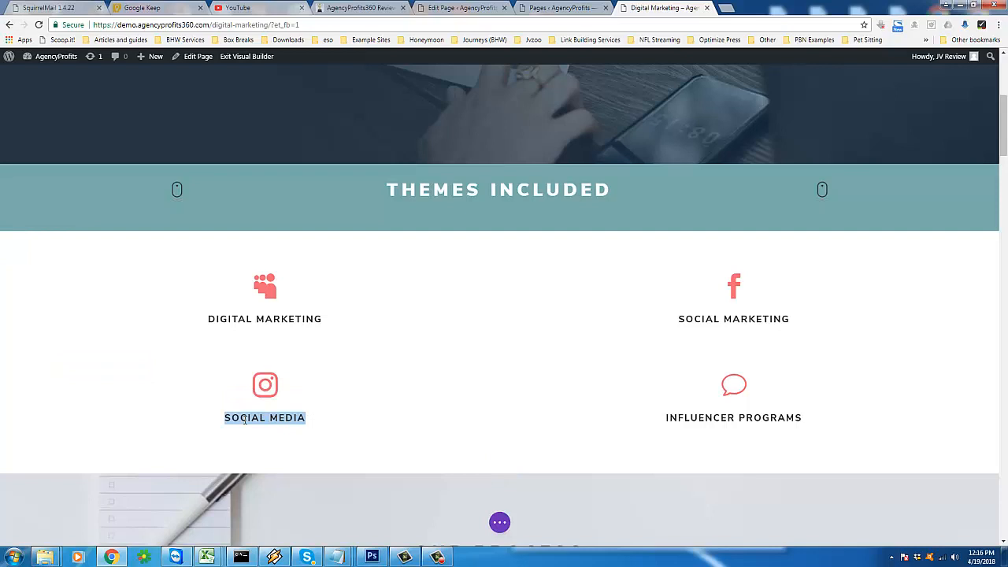
text(VIDEO MARKETING)
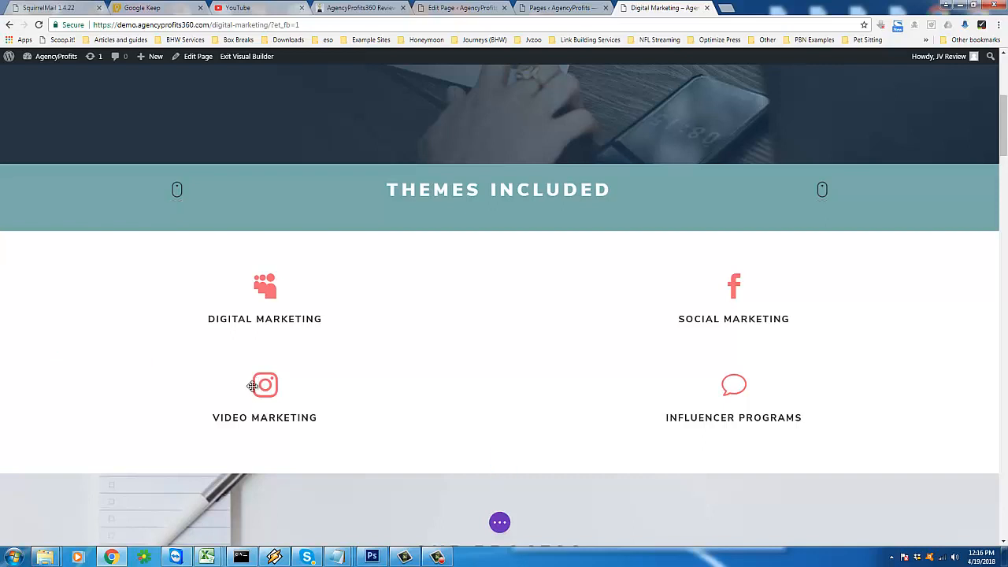
Set the VIDEO MARKETING blurb's icon to the outlined circle with a right-pointing play triangle and save the blurb settings
mouse_move(263, 420)
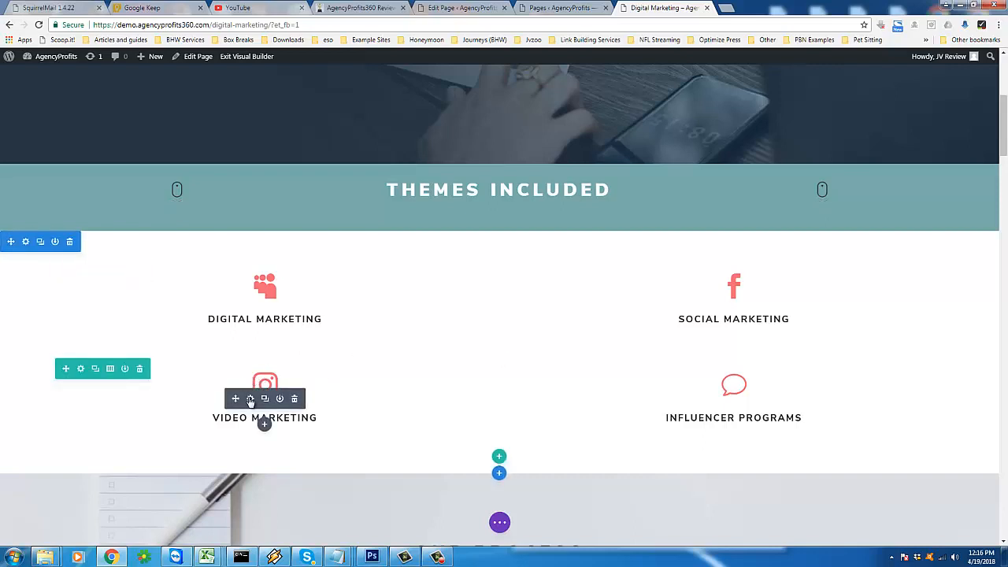
click(250, 399)
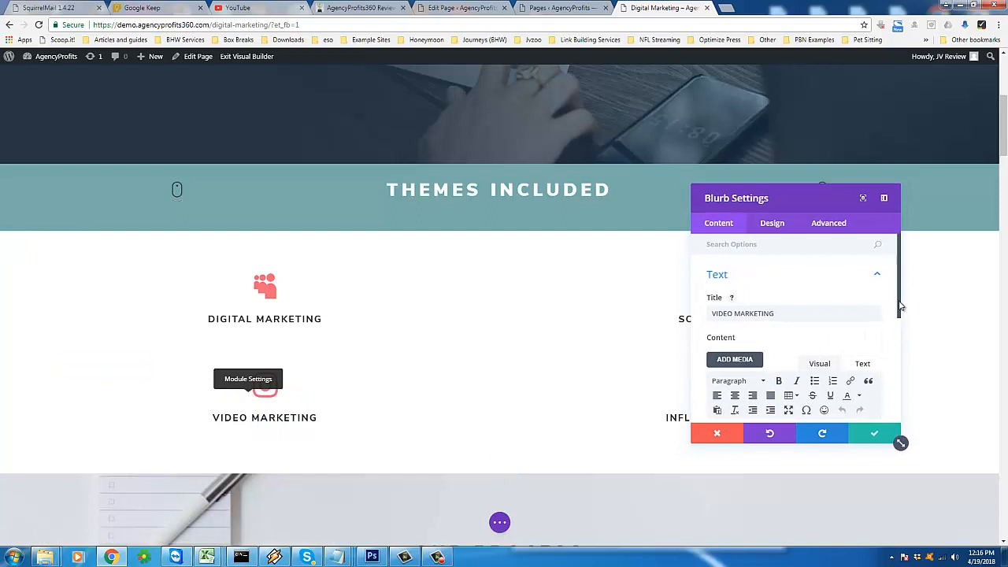
drag(901, 306, 893, 399)
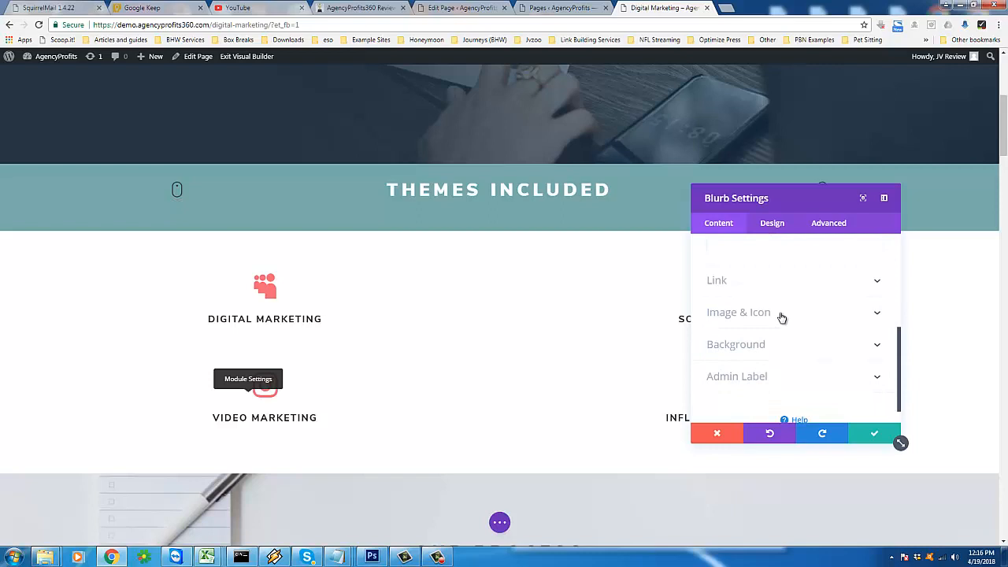
click(780, 314)
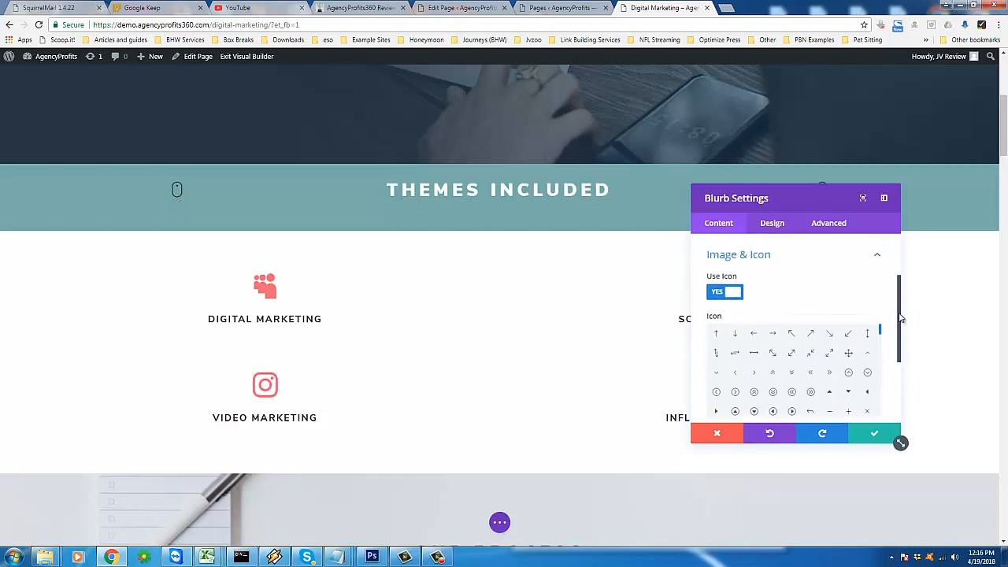
scroll(898, 307, down, 2)
drag(880, 280, 882, 288)
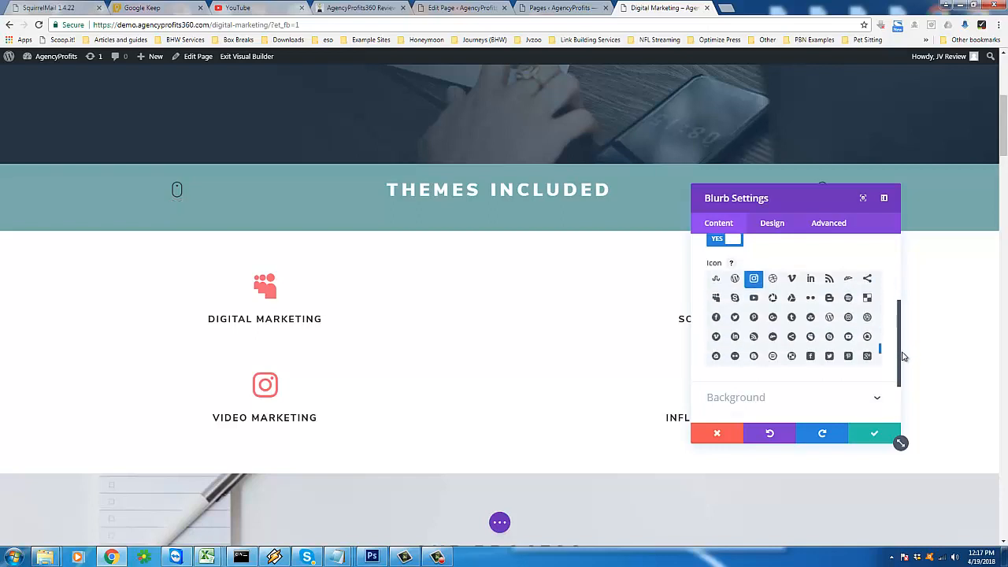
drag(903, 357, 906, 288)
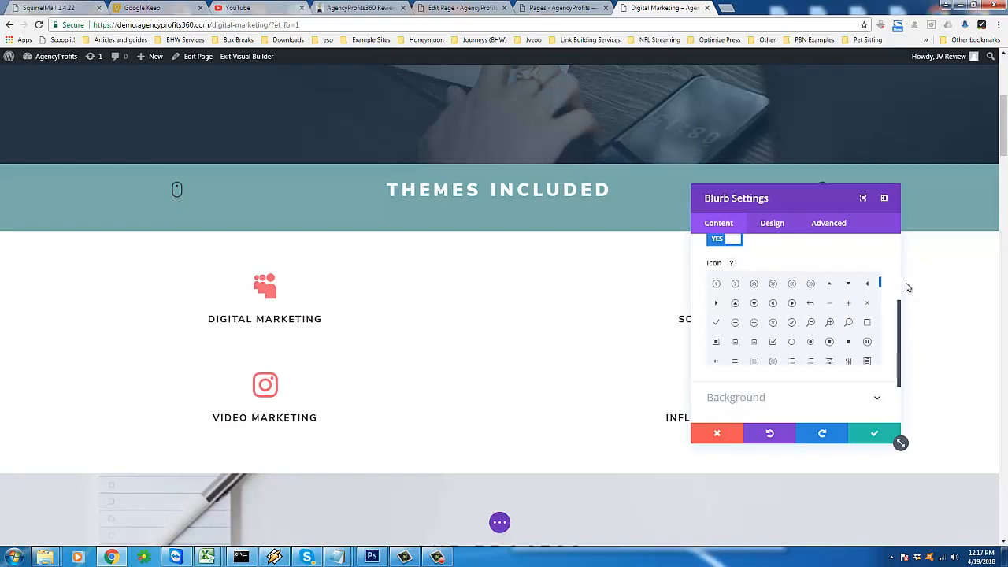
click(792, 304)
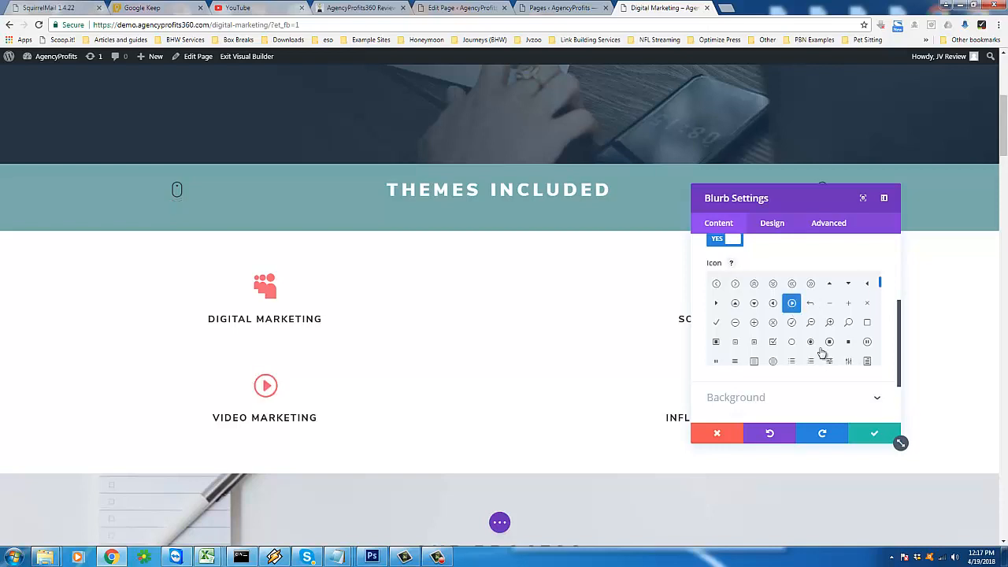
click(872, 435)
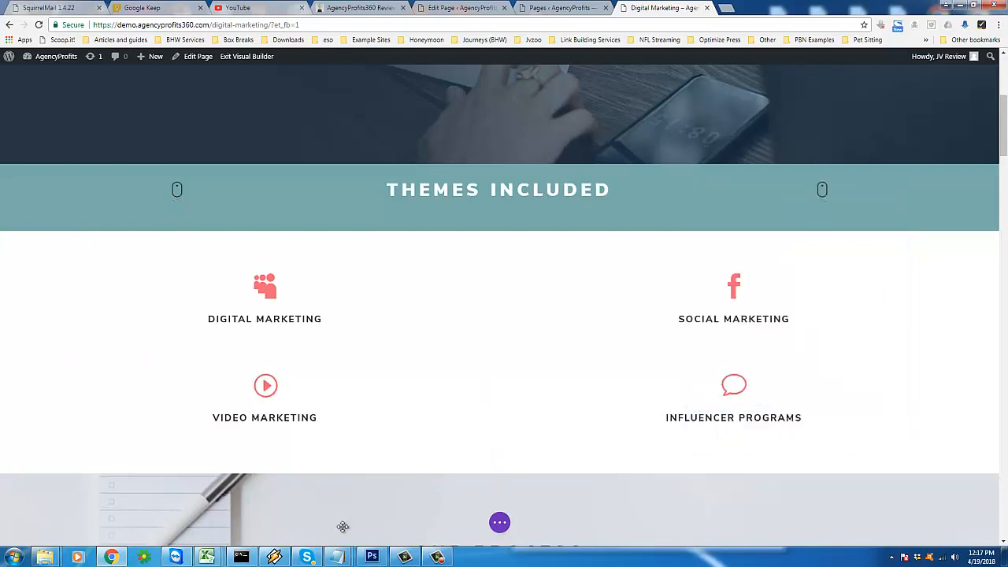
Replace the "INFLUENCER PROGRAMS" blurb title with "WEB DESIGN AGENCY" directly on the page
mouse_move(337, 557)
mouse_move(516, 502)
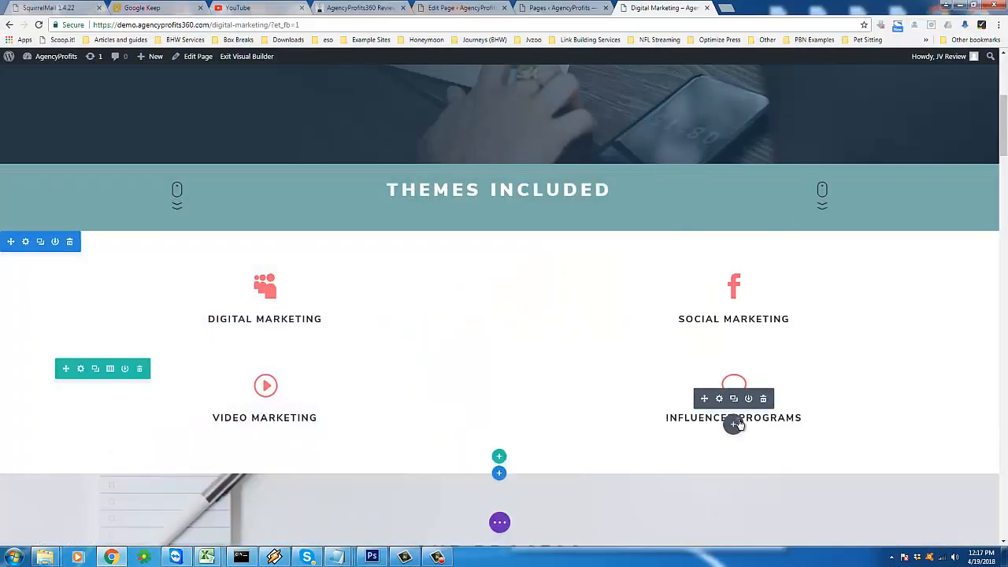
click(734, 424)
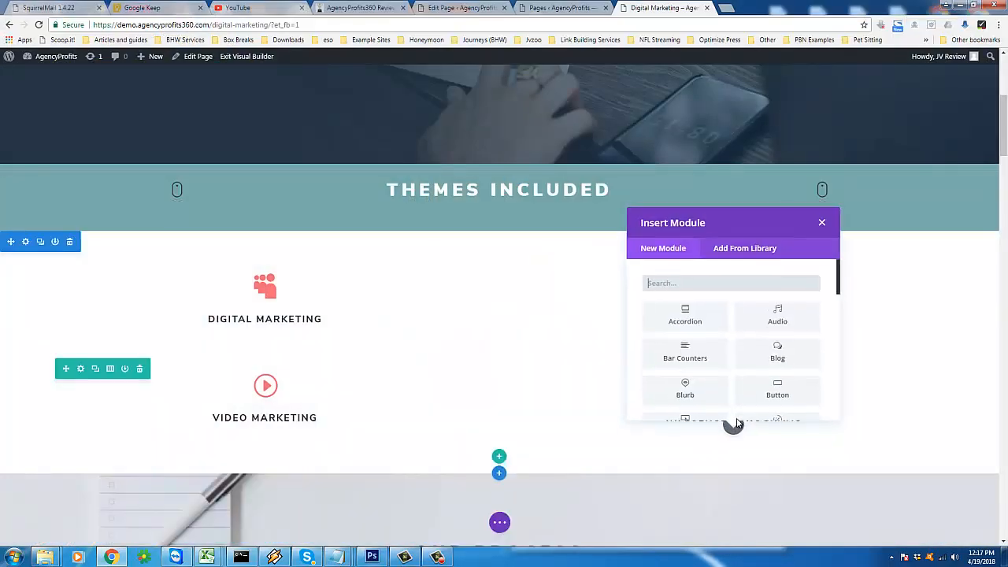
click(820, 223)
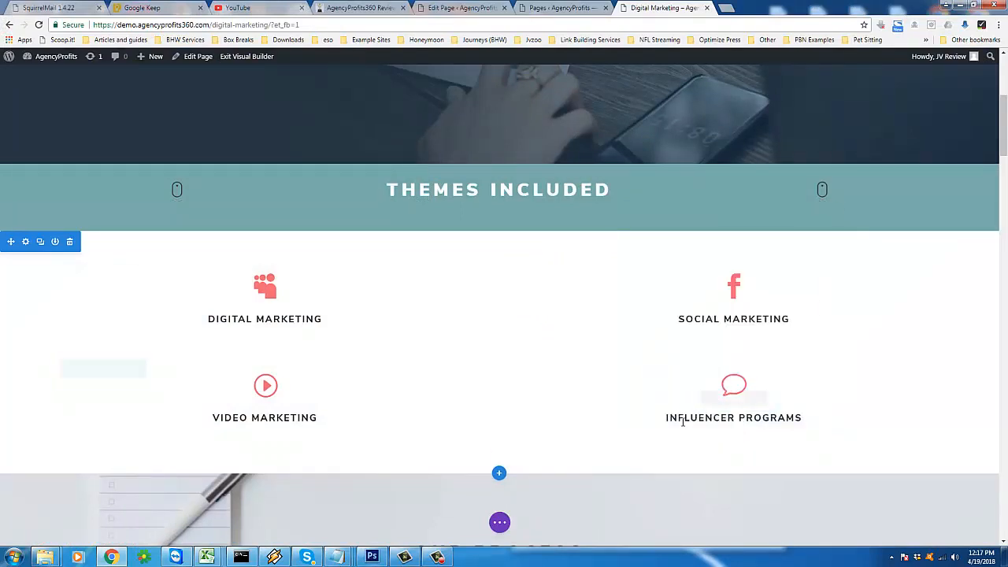
triple_click(682, 418)
key(BackSpace)
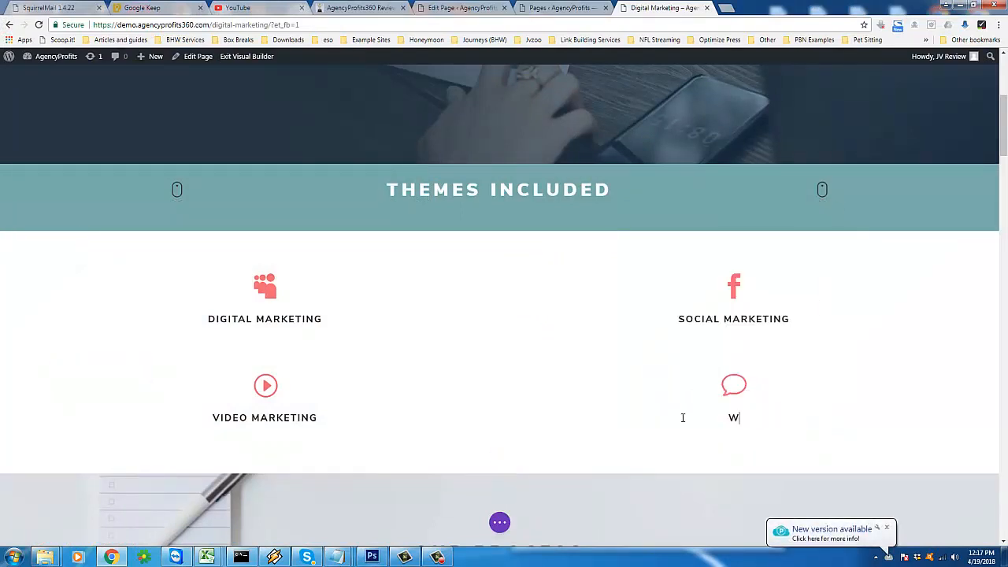
text(WEB DESIGN AGENCY)
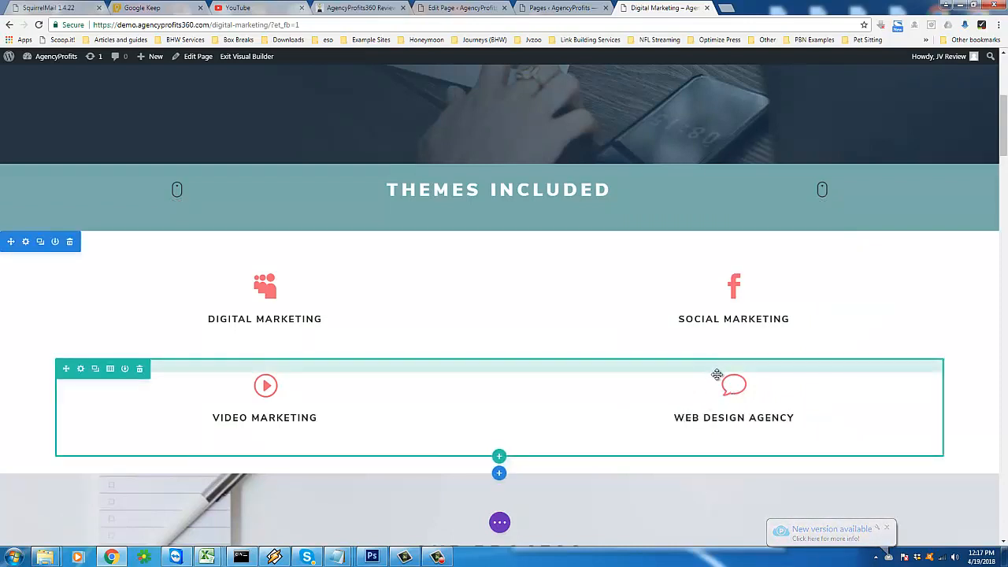
Set the WEB DESIGN AGENCY blurb's icon to the outlined desk globe on a stand and save the blurb settings
click(719, 399)
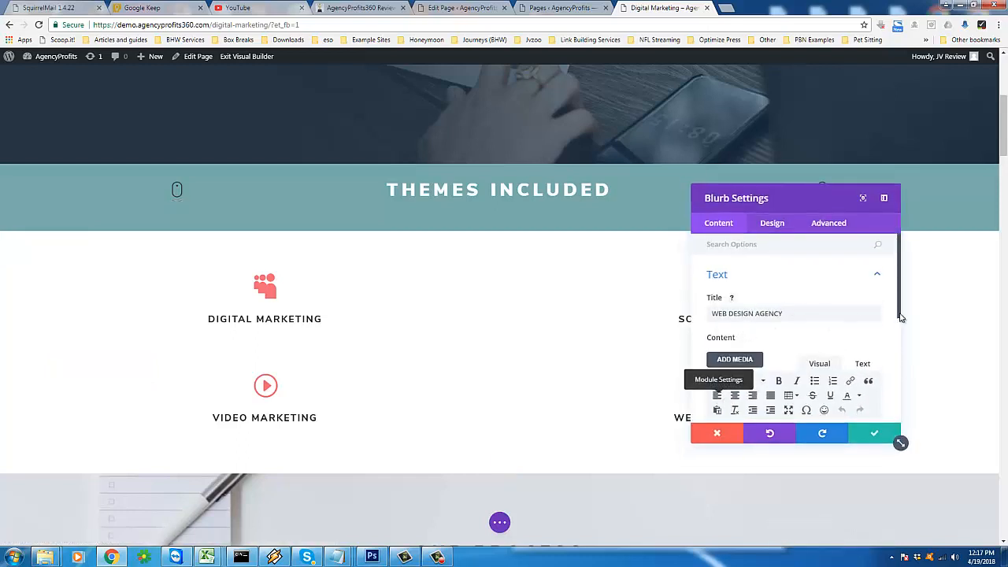
scroll(901, 317, down, 3)
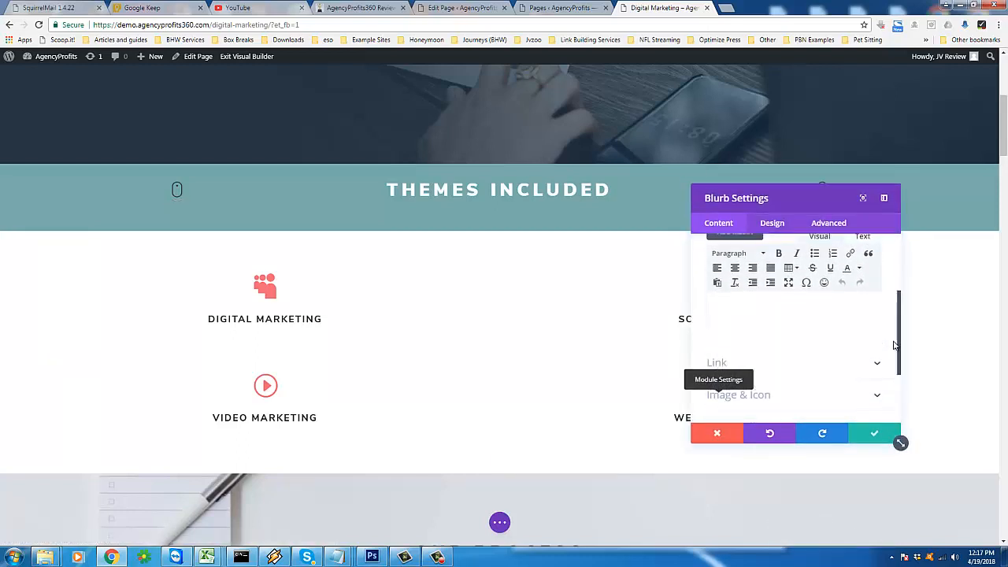
scroll(893, 350, up, 1)
scroll(893, 378, down, 3)
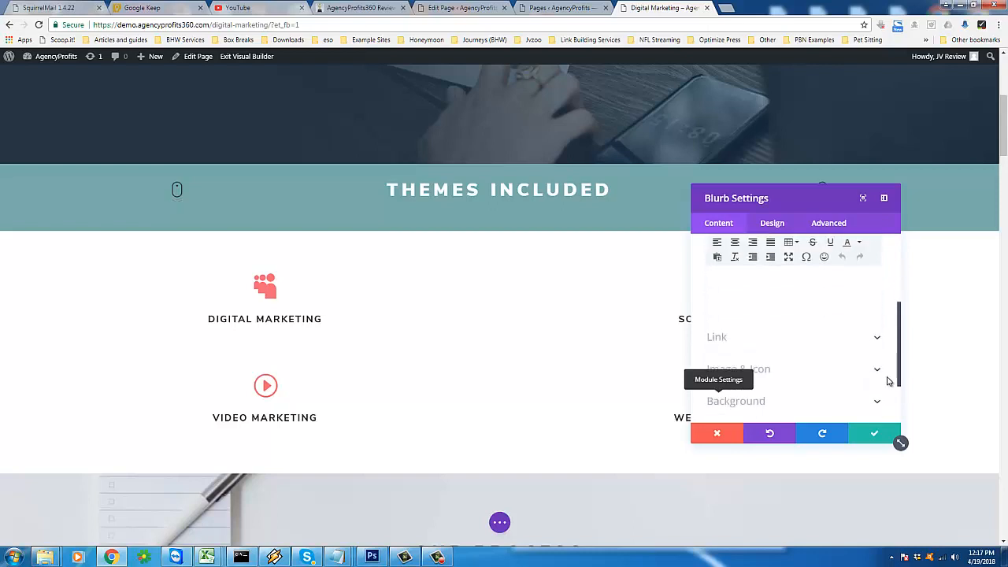
click(878, 330)
scroll(902, 330, down, 2)
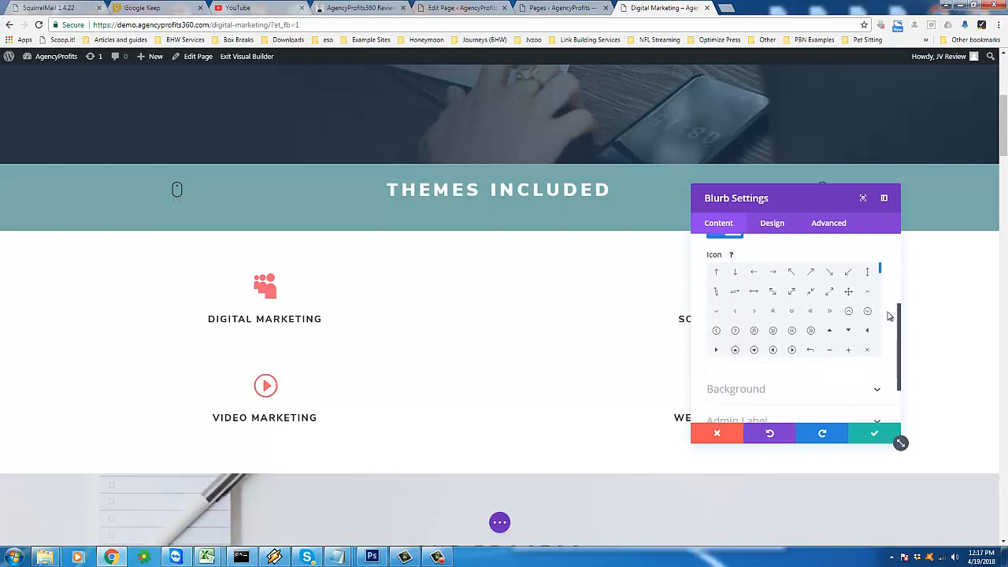
drag(882, 271, 880, 305)
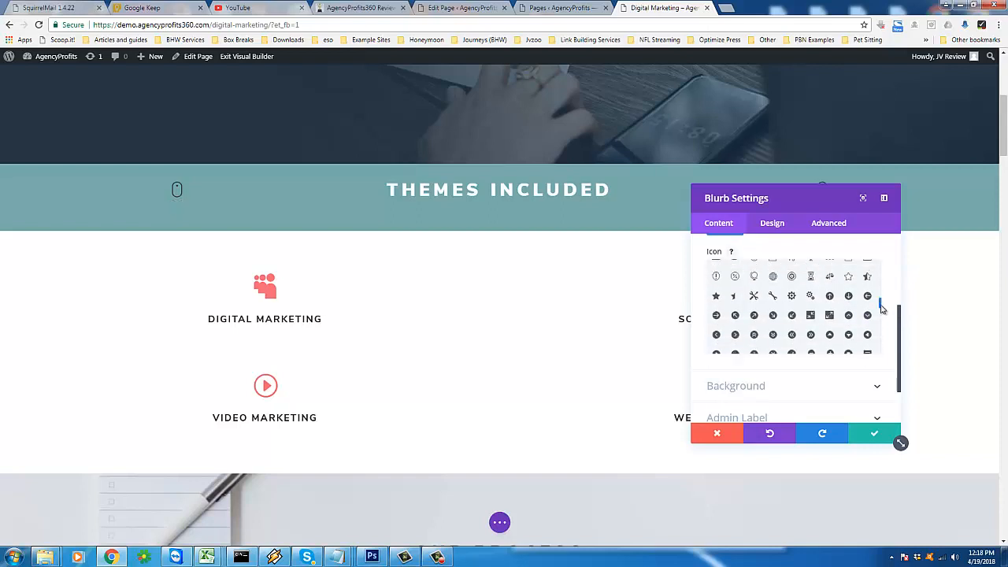
click(754, 276)
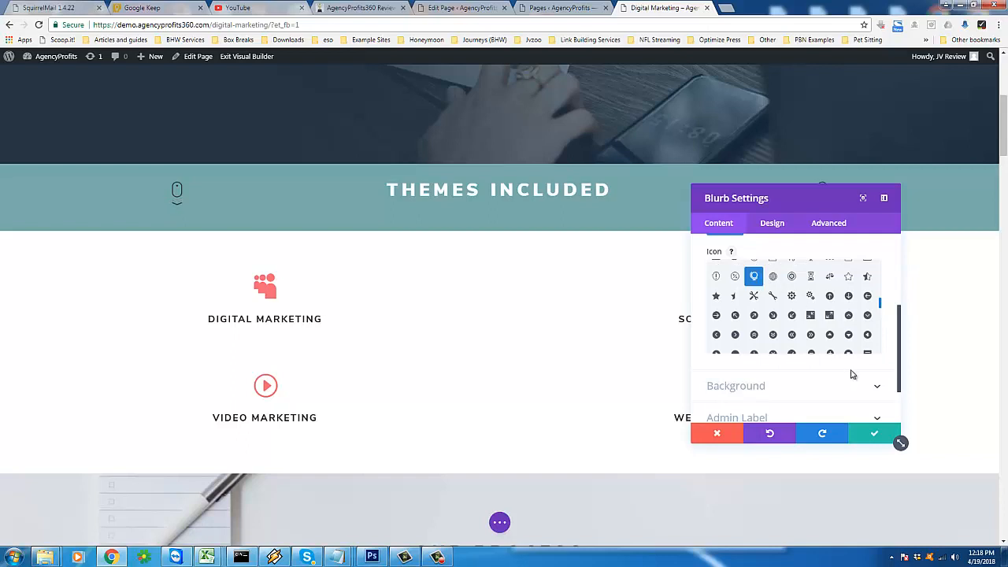
click(874, 435)
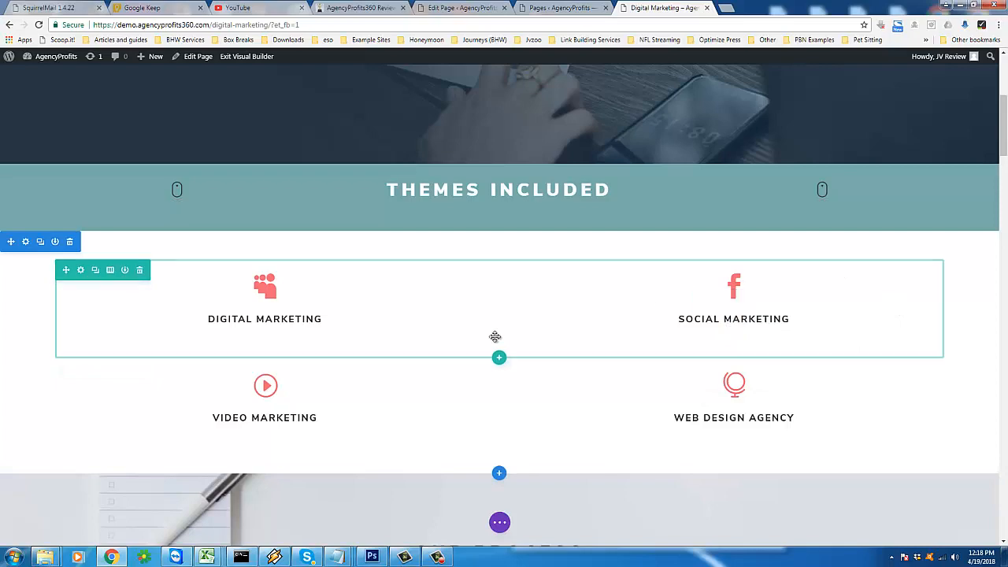
scroll(632, 200, up, 3)
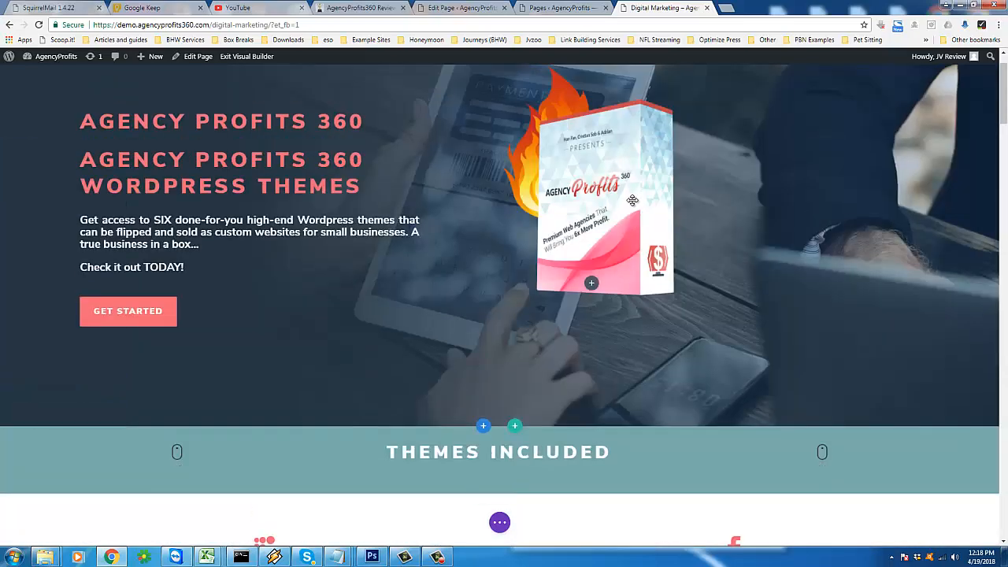
scroll(631, 200, down, 2)
scroll(631, 200, down, 2)
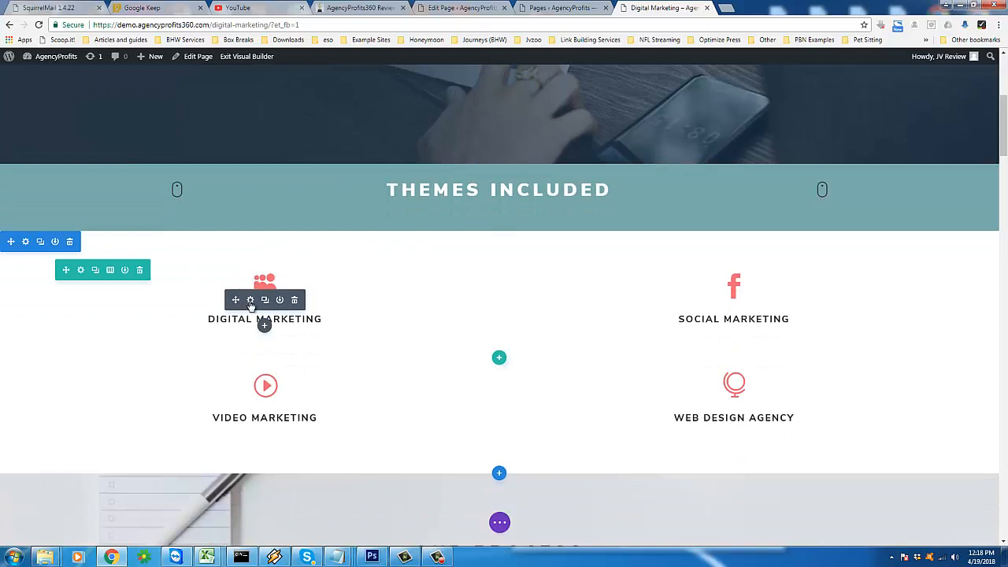
Open the animation design settings of the DIGITAL MARKETING blurb
click(250, 300)
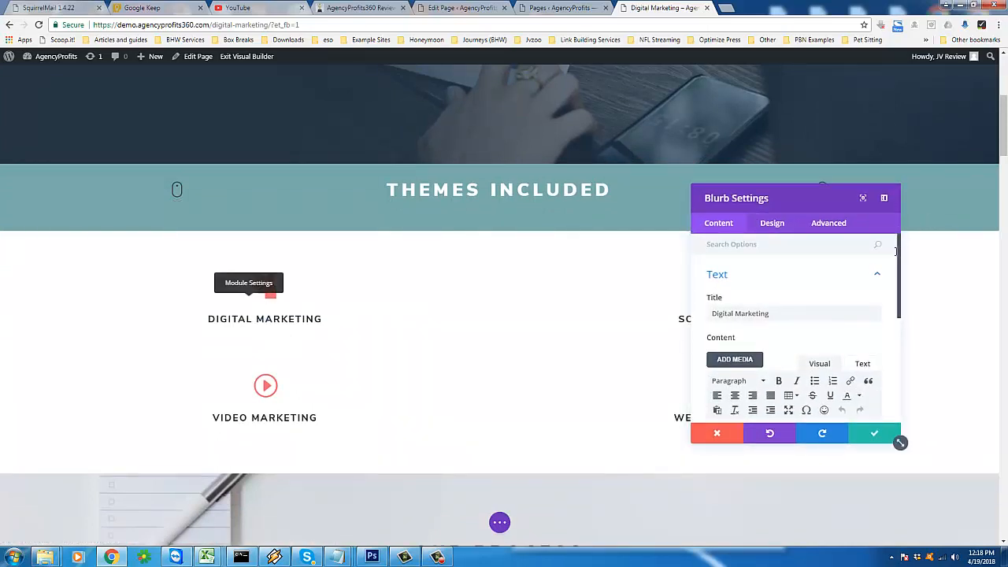
scroll(866, 315, down, 1)
click(771, 223)
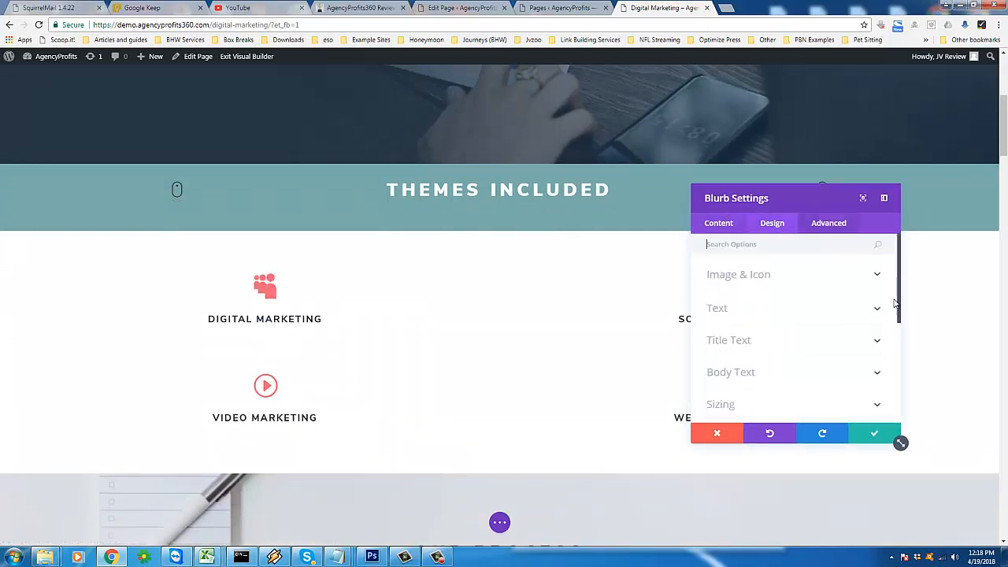
drag(901, 318, 836, 376)
click(796, 360)
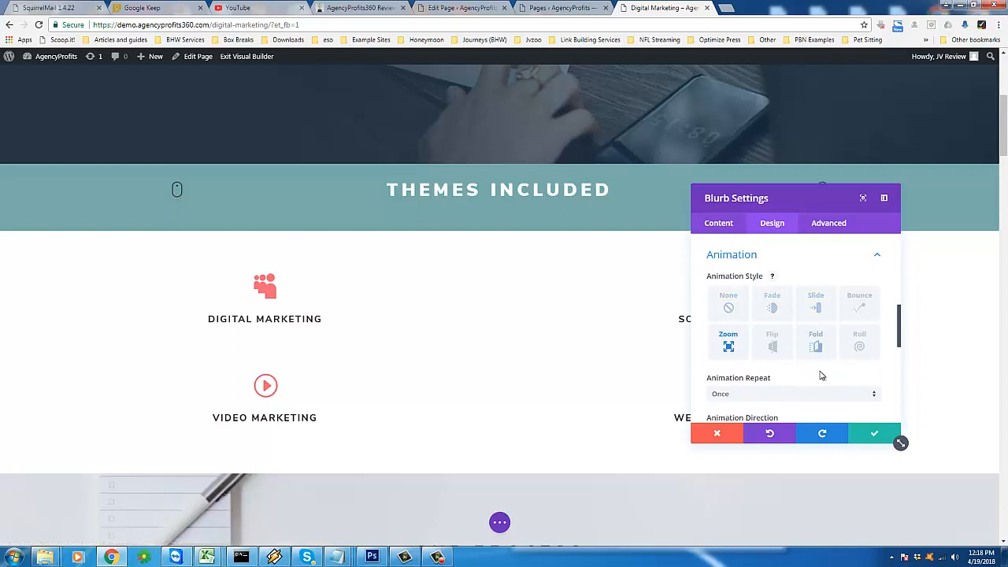
Try the Slide, Fold and Roll animation styles on the DIGITAL MARKETING blurb
click(817, 309)
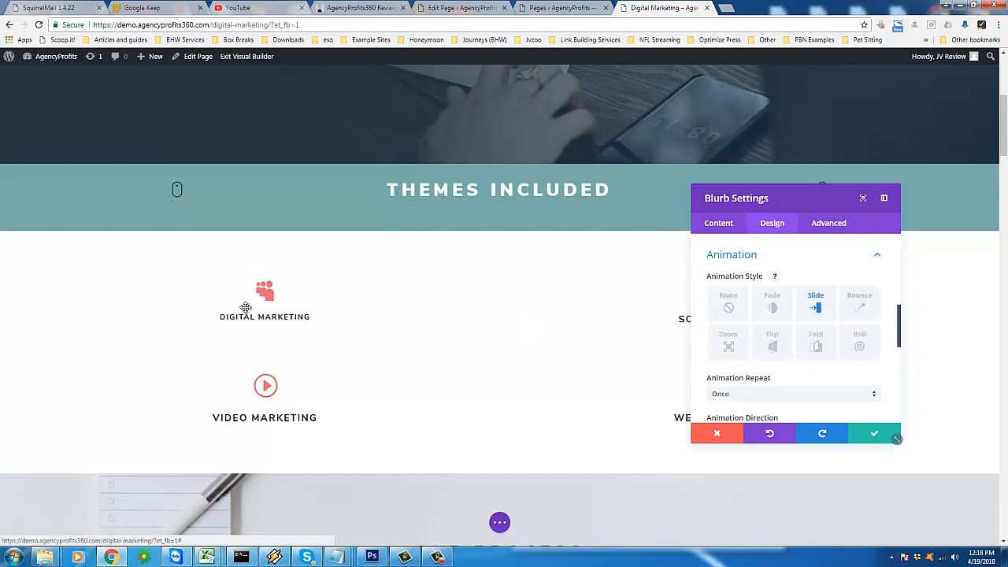
click(817, 343)
click(859, 347)
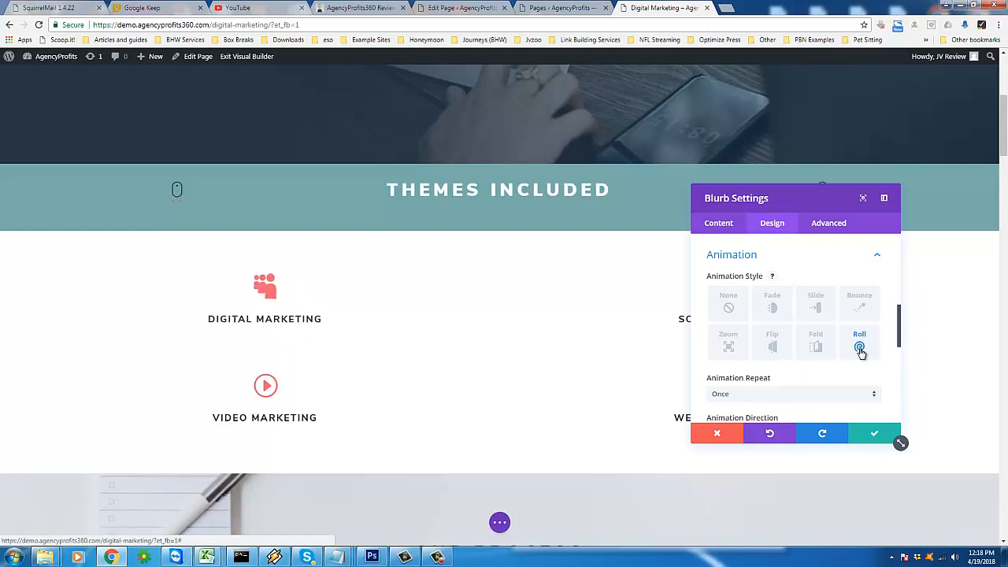
Set the DIGITAL MARKETING blurb's animation style to Bounce and save the blurb settings
click(858, 309)
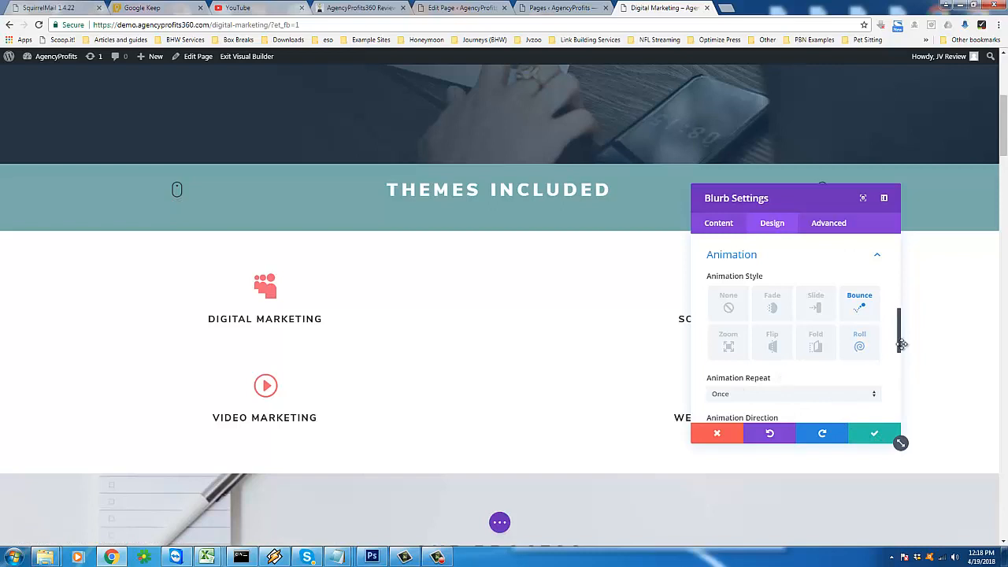
scroll(898, 367, down, 3)
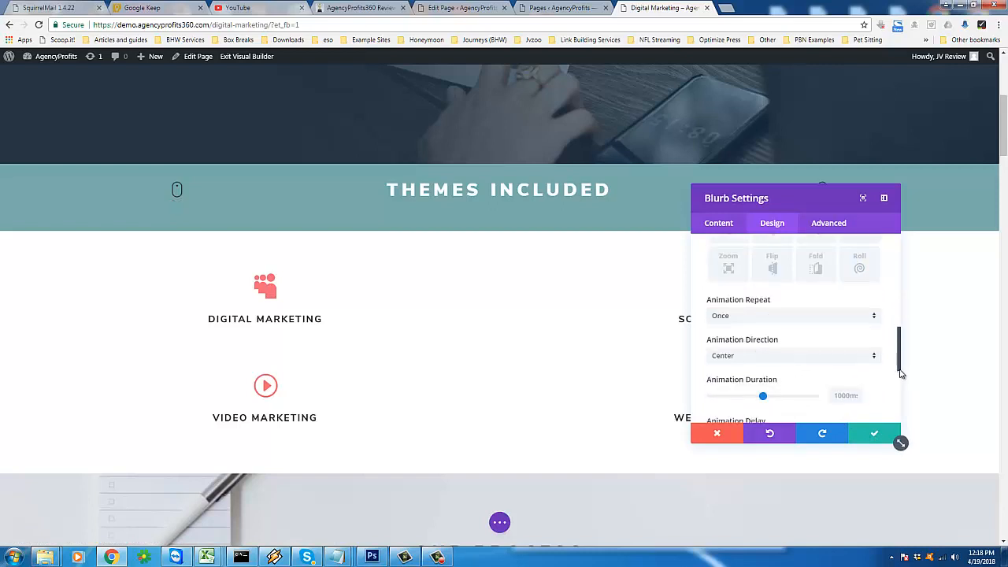
click(876, 435)
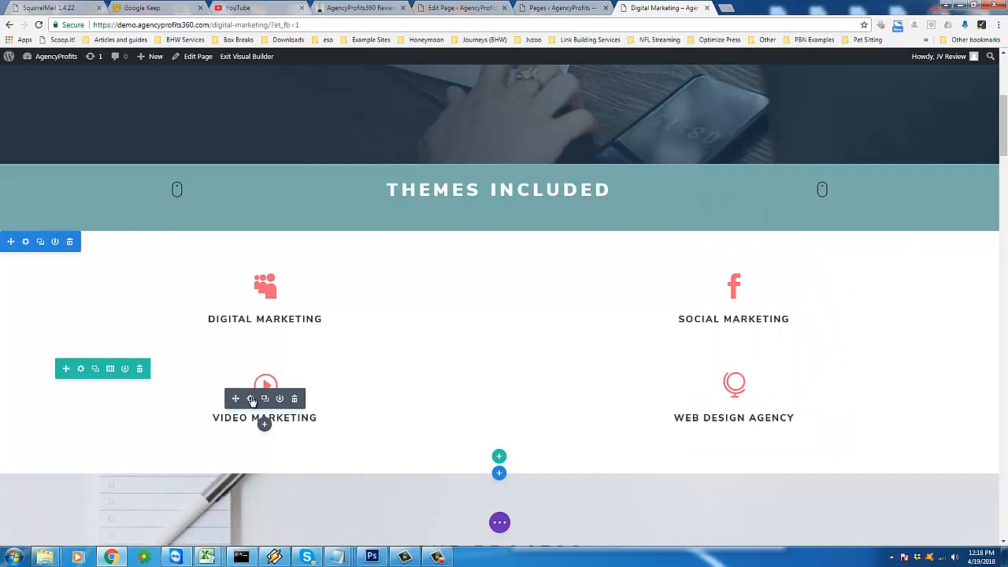
Set the VIDEO MARKETING blurb's animation style to Fold in its design settings and save the blurb
click(250, 399)
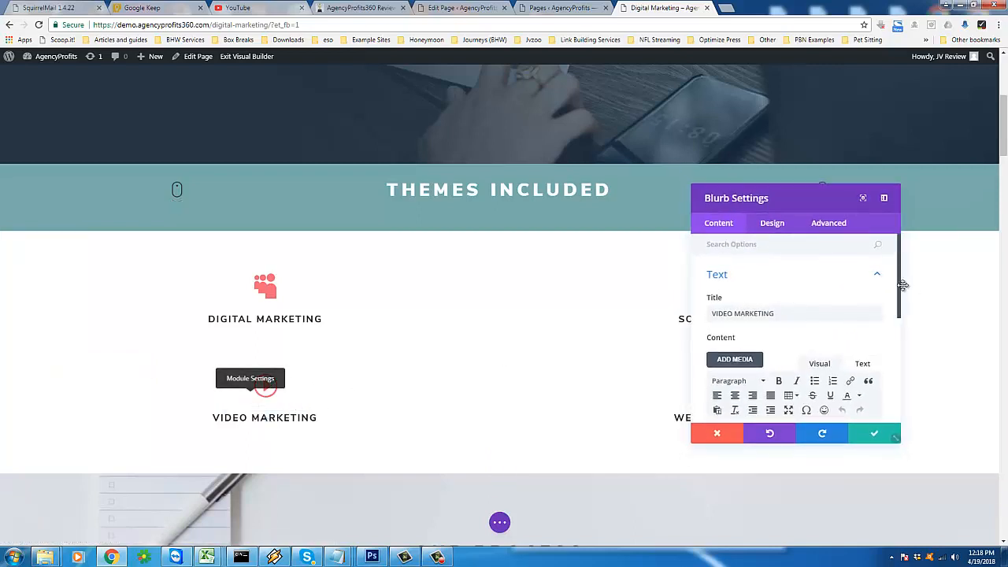
scroll(896, 339, down, 5)
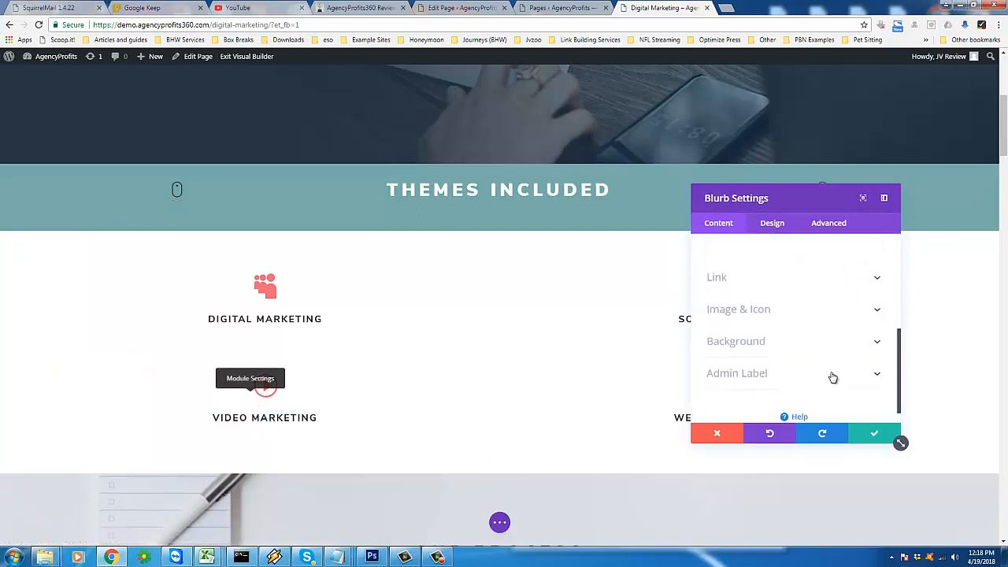
click(832, 374)
click(789, 309)
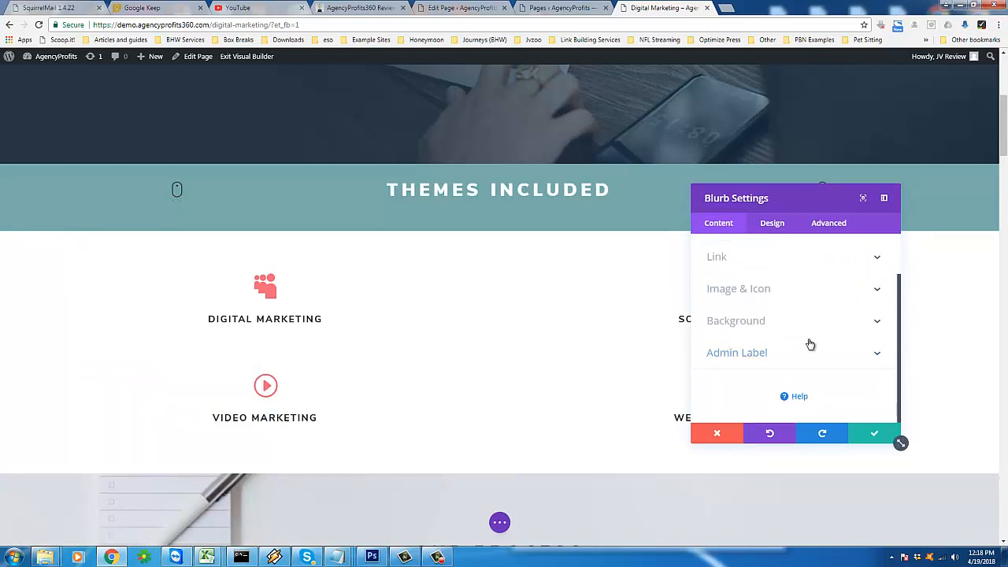
click(772, 224)
scroll(806, 305, down, 5)
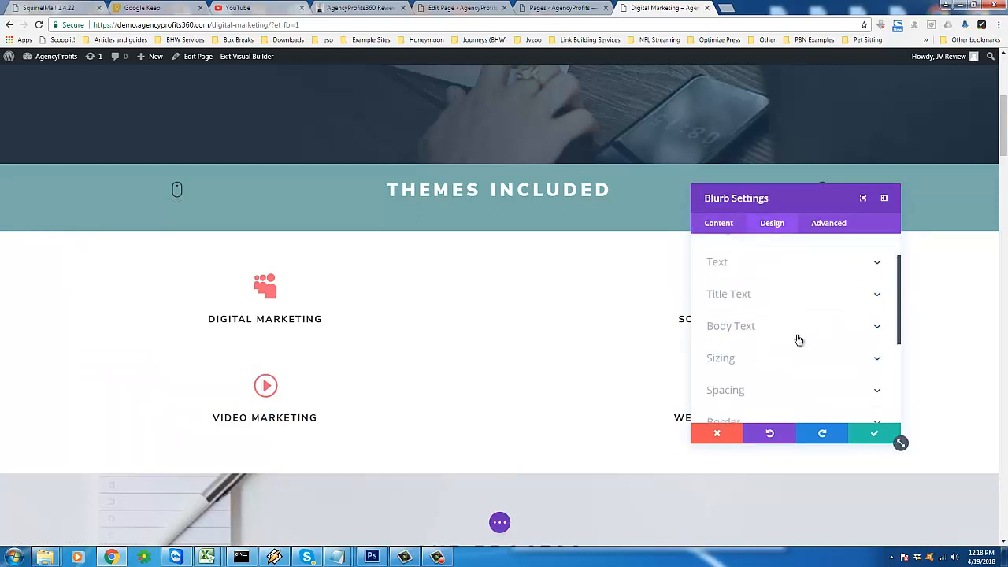
click(790, 354)
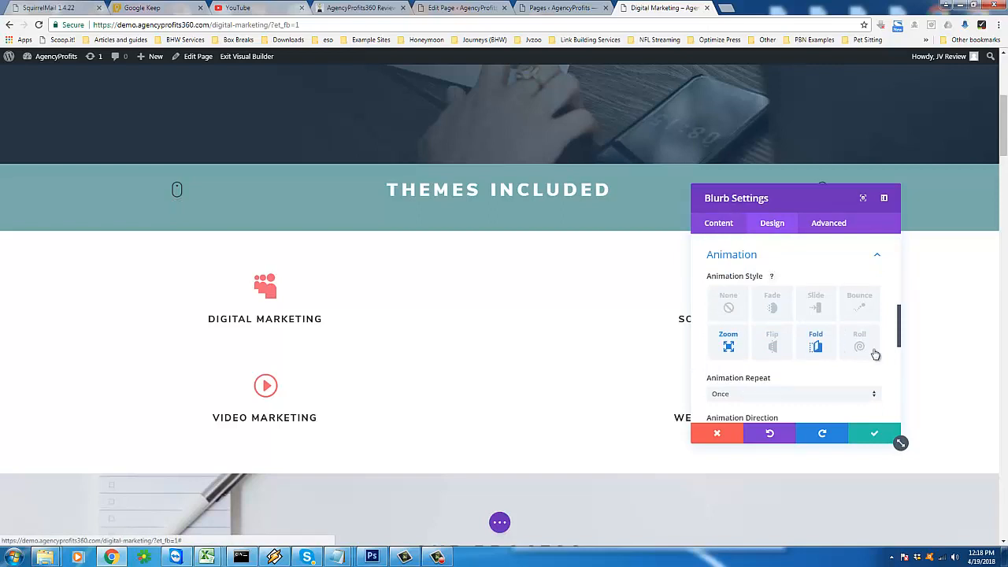
click(876, 438)
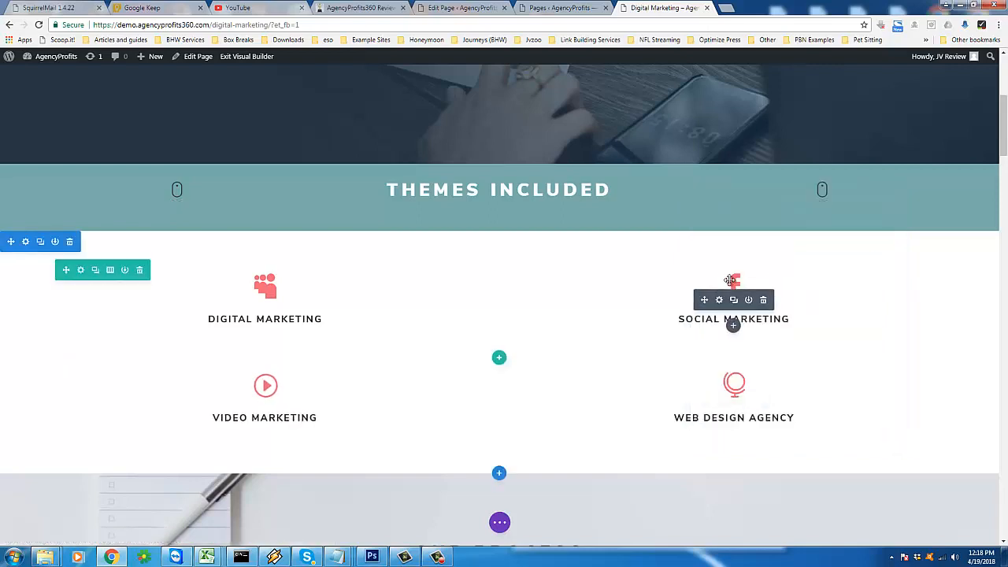
Set the SOCIAL MARKETING blurb's animation style to Flip in its design settings and save the blurb
click(719, 301)
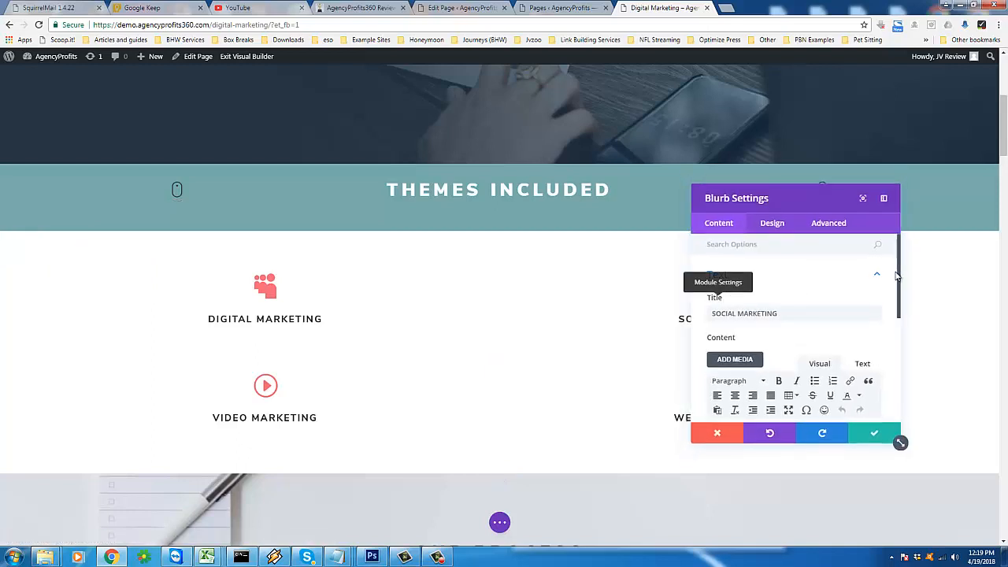
click(791, 228)
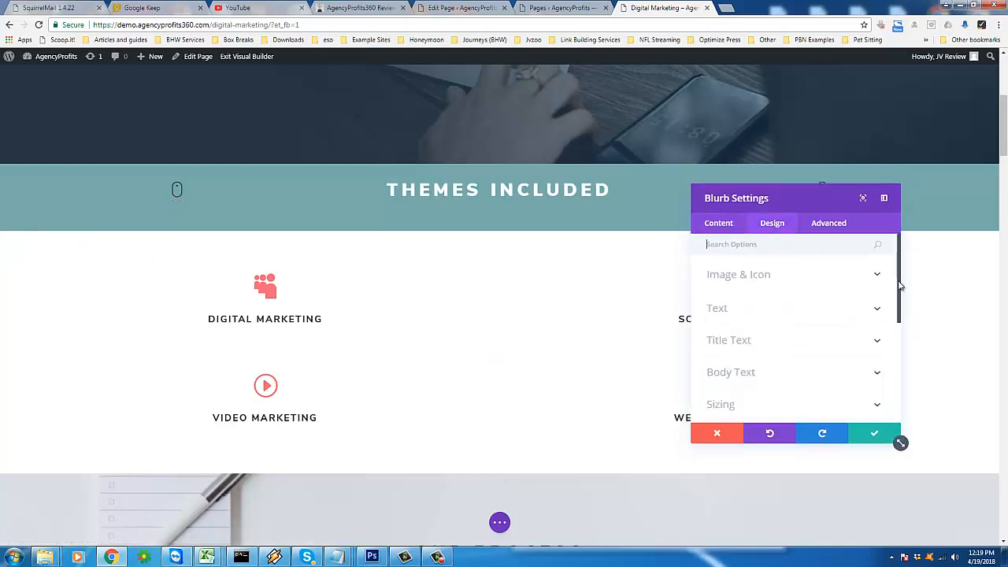
drag(900, 287, 909, 404)
click(790, 356)
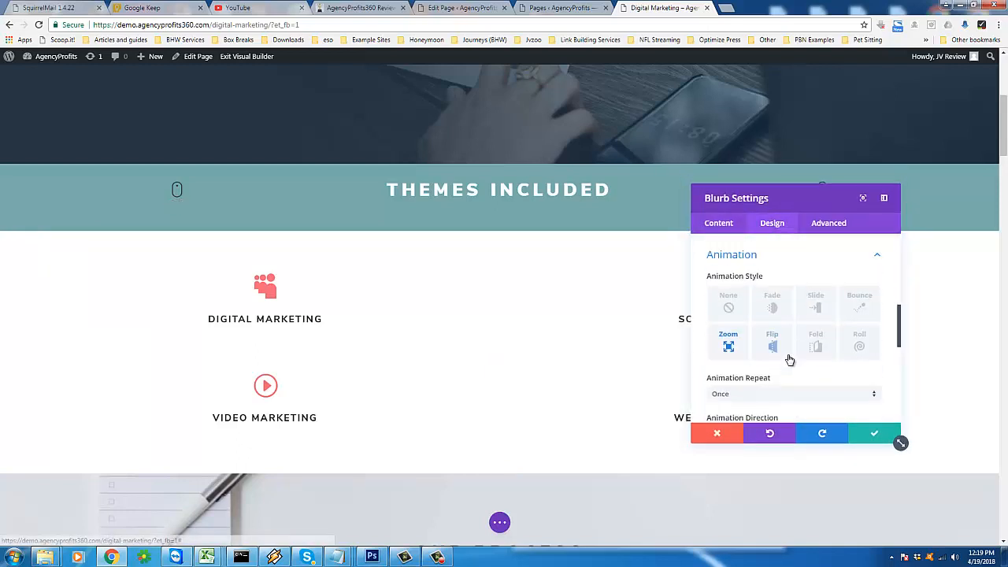
scroll(851, 273, down, 1)
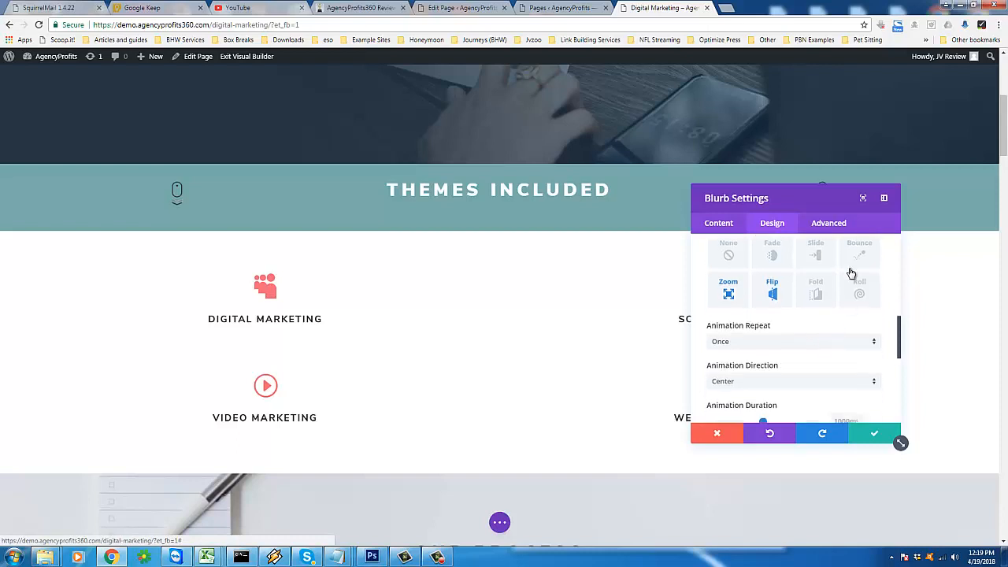
click(876, 436)
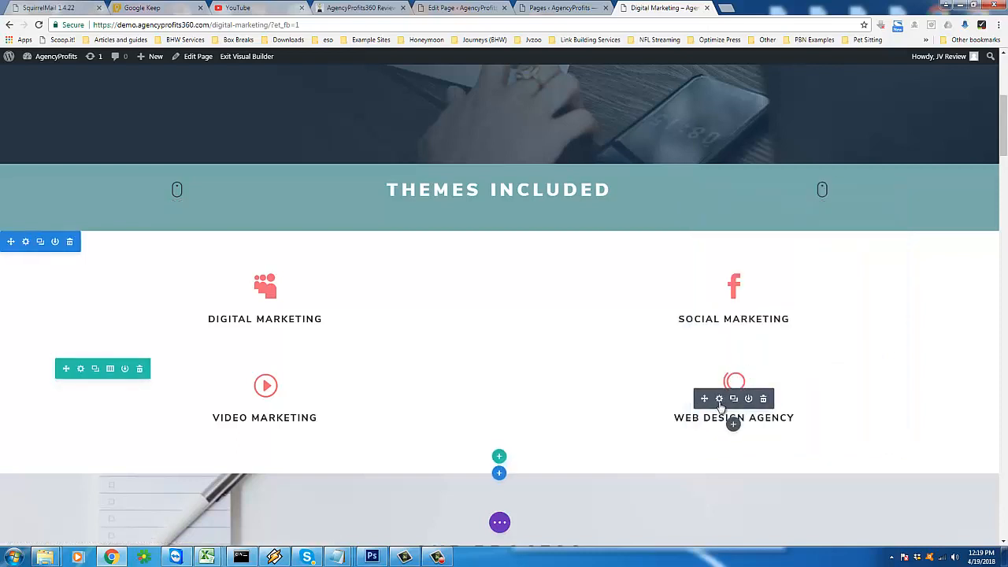
Set the WEB DESIGN AGENCY blurb's animation style to Bounce in its design settings and save the blurb
click(719, 400)
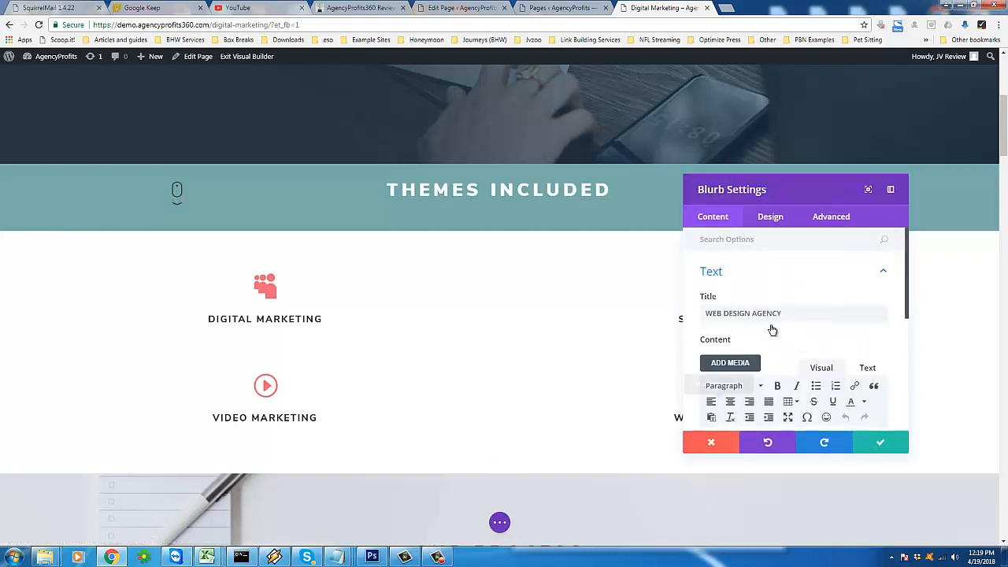
click(772, 224)
scroll(889, 323, down, 5)
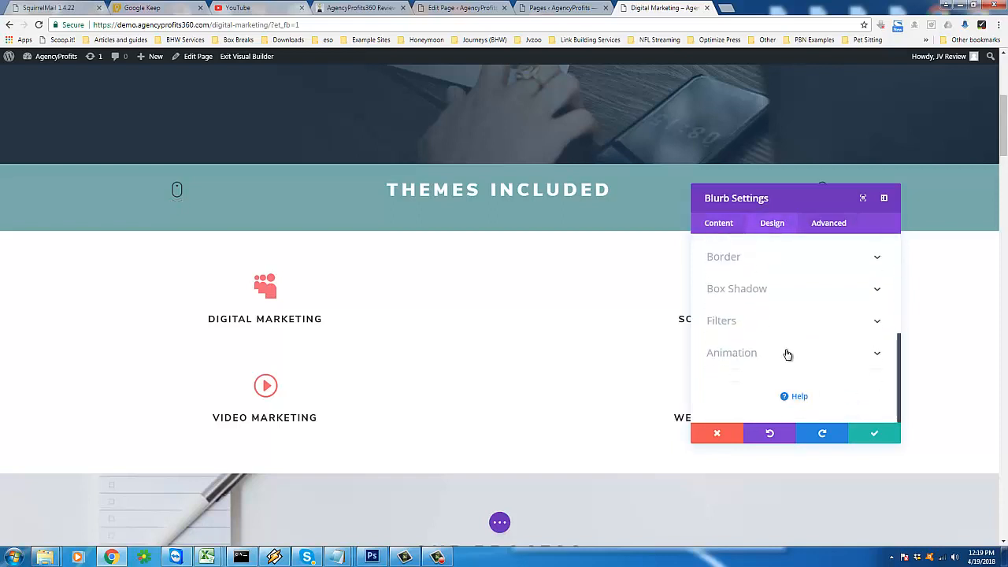
click(772, 354)
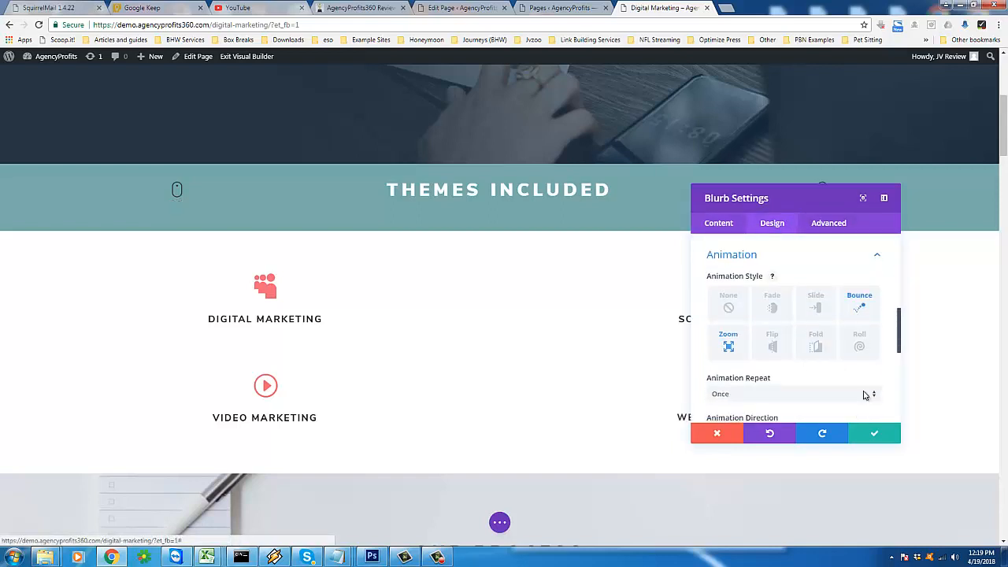
click(875, 433)
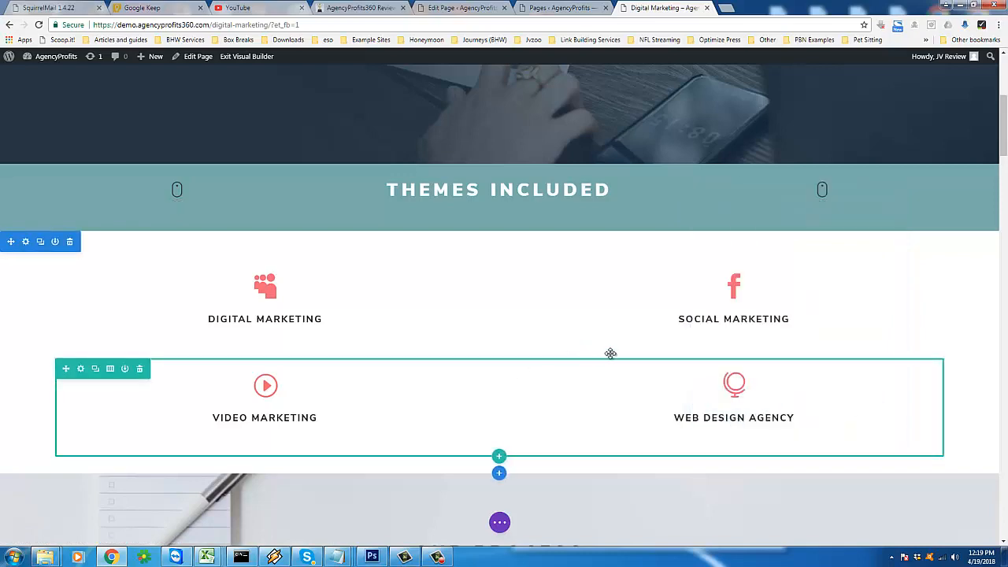
Look over the page from the banner through the THEMES INCLUDED blurbs to the OUR PROCESS section
scroll(521, 236, up, 1)
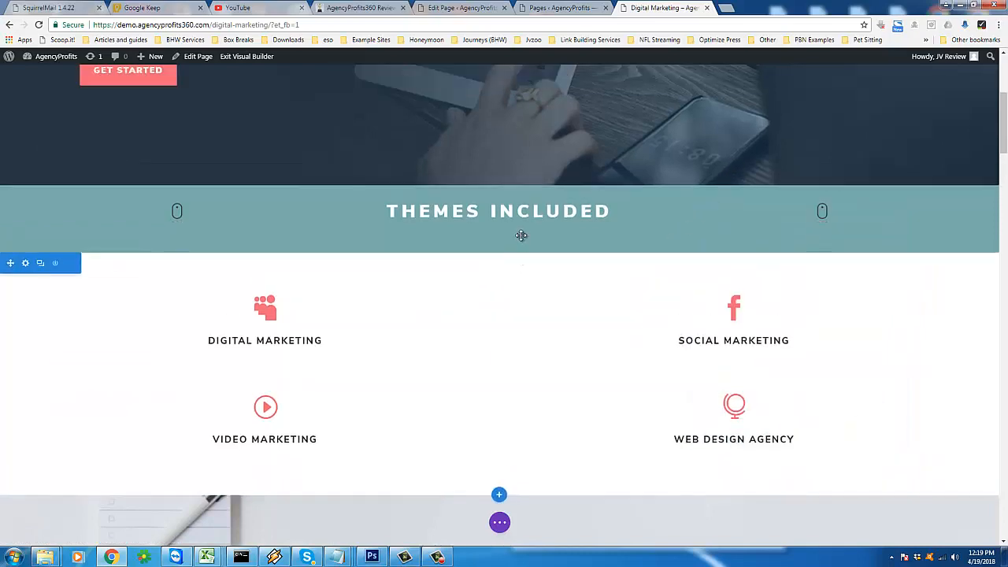
scroll(521, 235, up, 4)
scroll(1005, 144, down, 2)
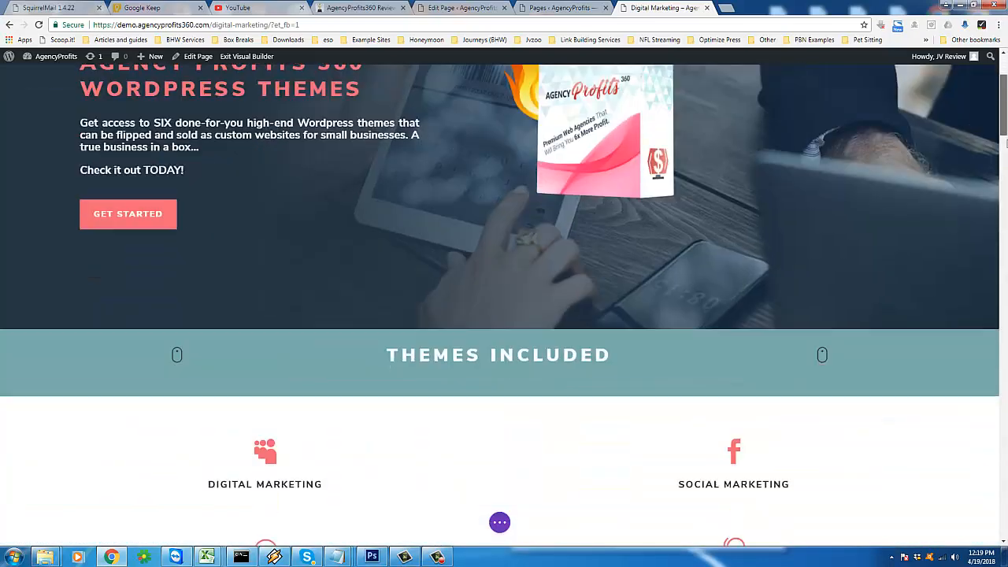
scroll(1004, 144, down, 4)
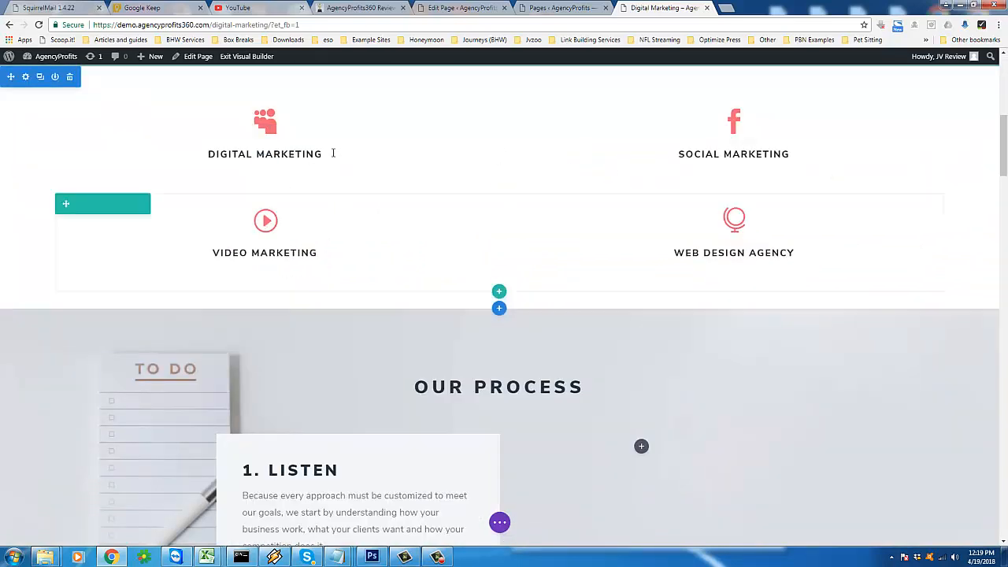
scroll(559, 273, down, 2)
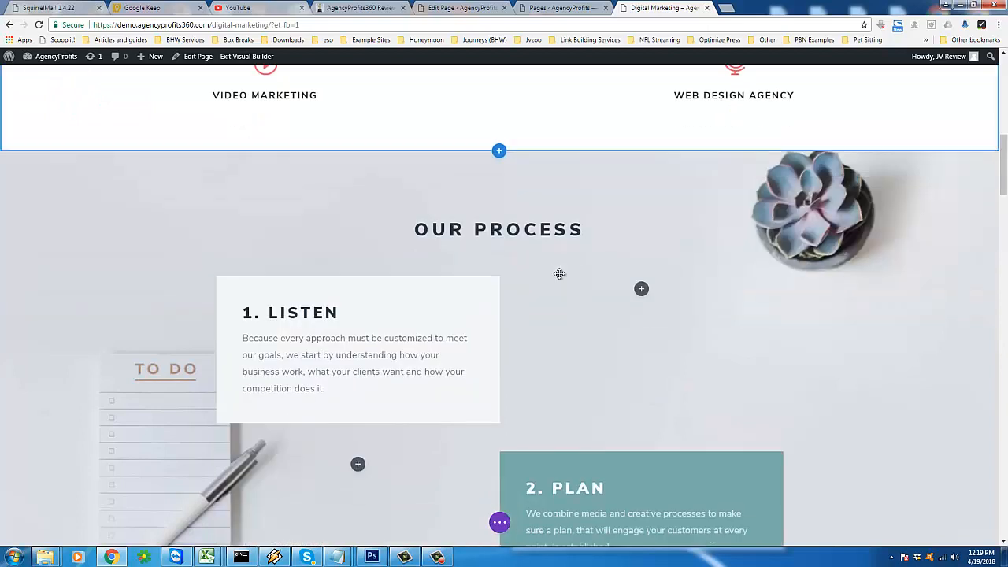
scroll(611, 229, down, 1)
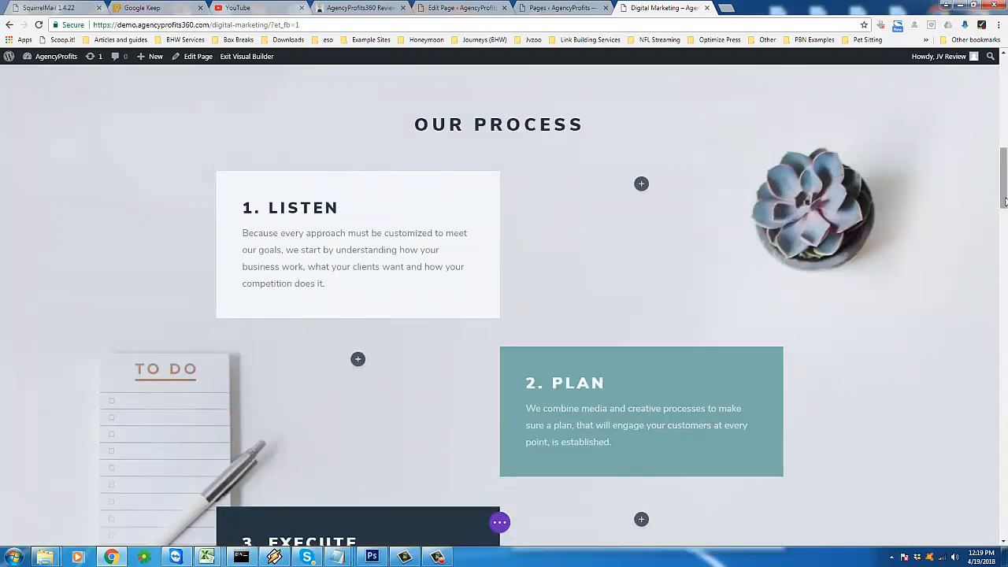
Delete the duplicate AGENCY PROFITS 360 line directly above WORDPRESS THEMES in the banner text
drag(1004, 203, 988, 83)
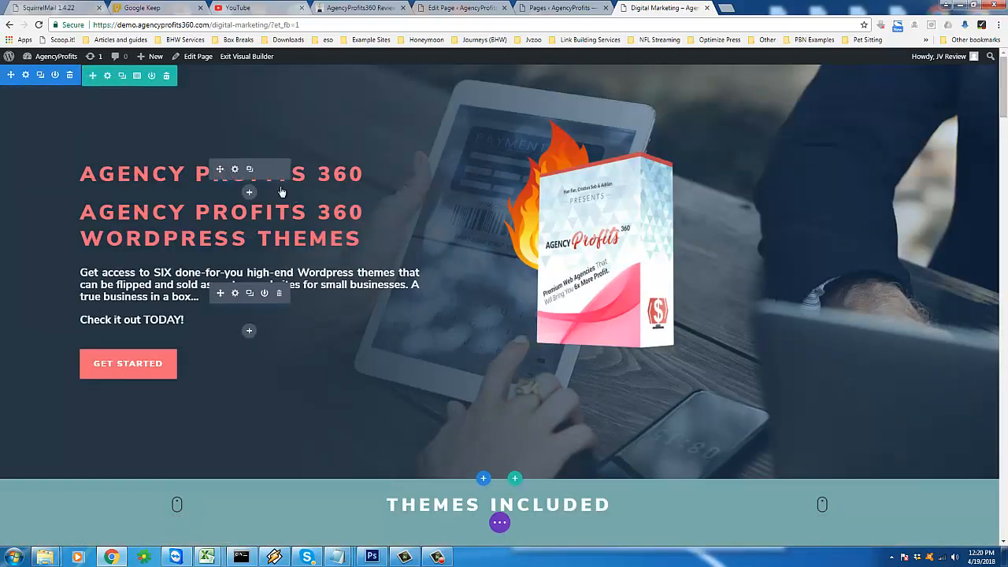
triple_click(111, 171)
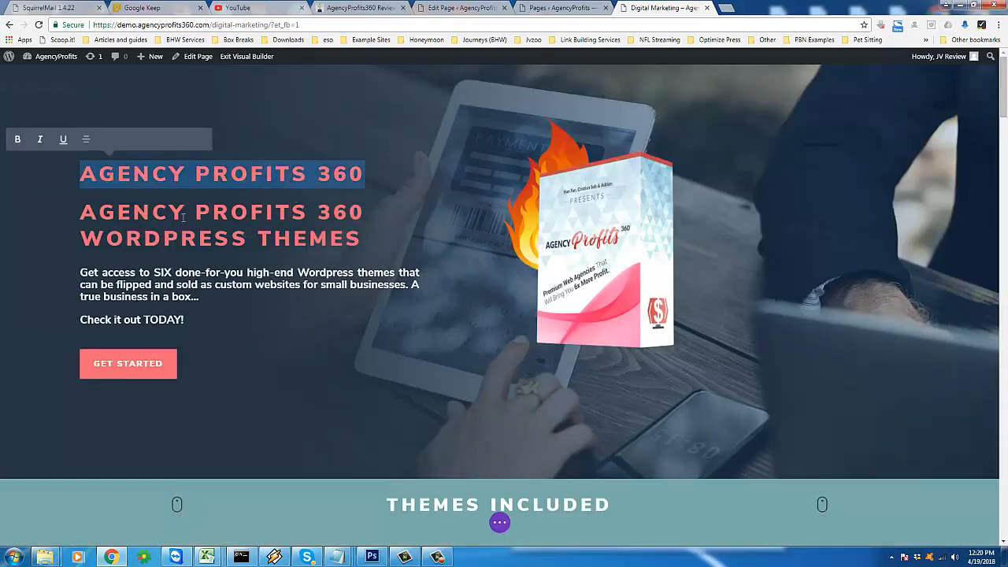
triple_click(168, 209)
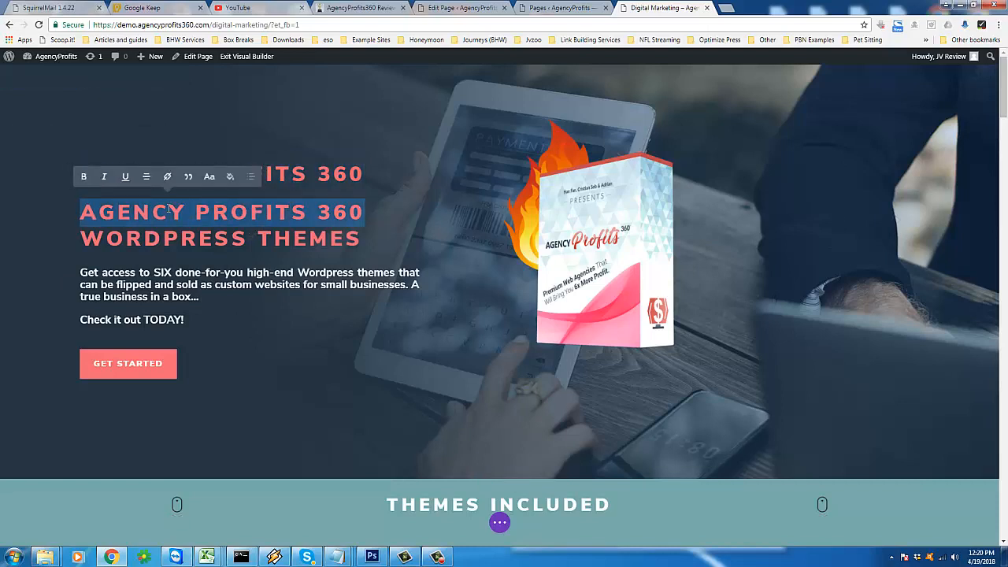
key(BackSpace)
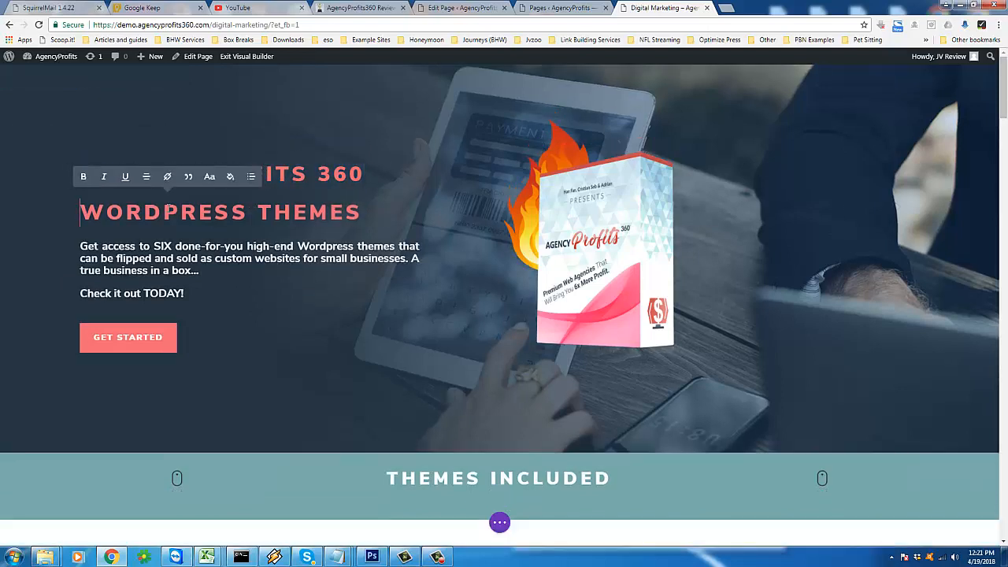
click(316, 129)
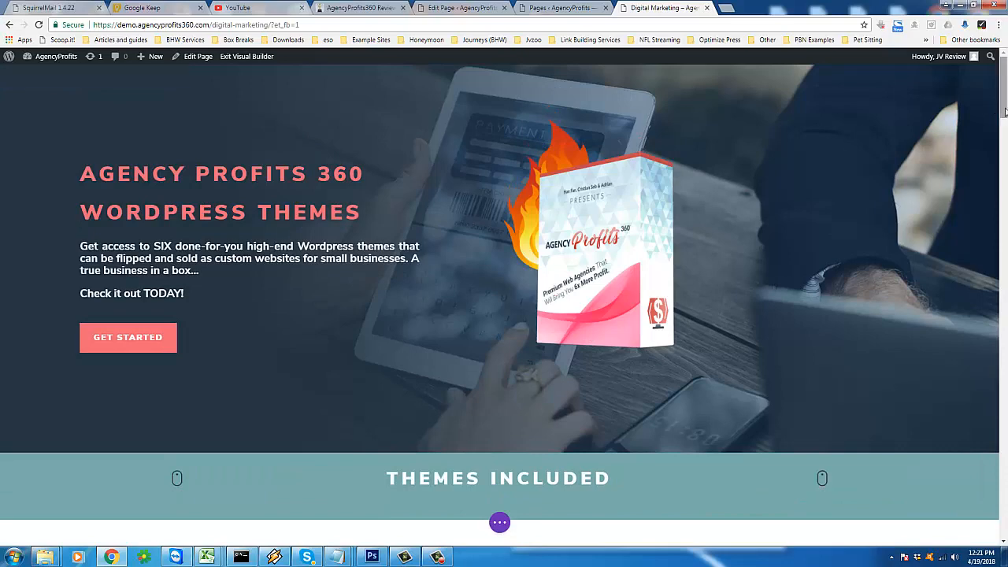
Review the page's sections from THEMES INCLUDED through OUR PROCESS and THE NUMBERS down to WHAT OUR CLIENTS SAY
scroll(1005, 111, down, 3)
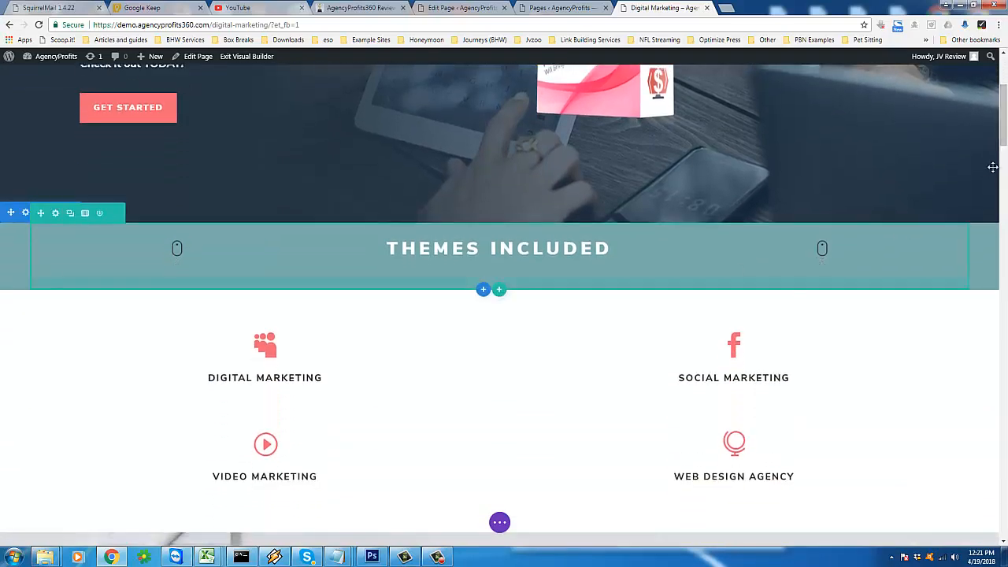
scroll(992, 167, down, 6)
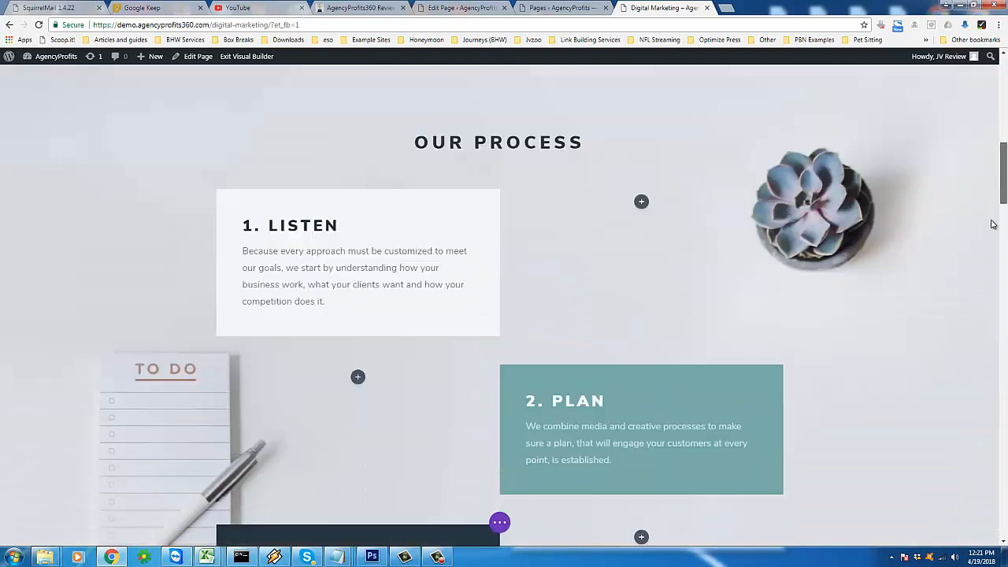
scroll(992, 224, down, 10)
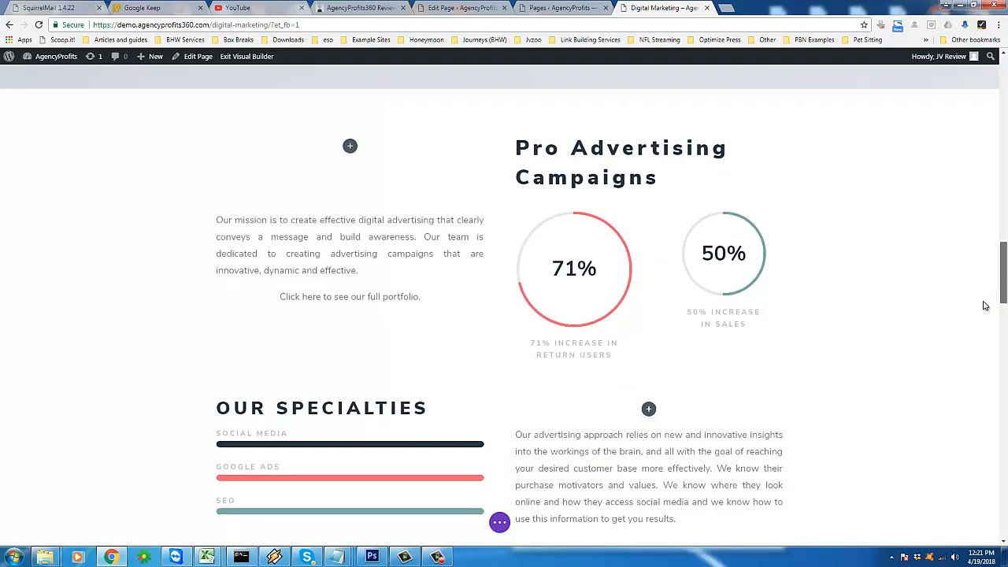
scroll(984, 306, down, 6)
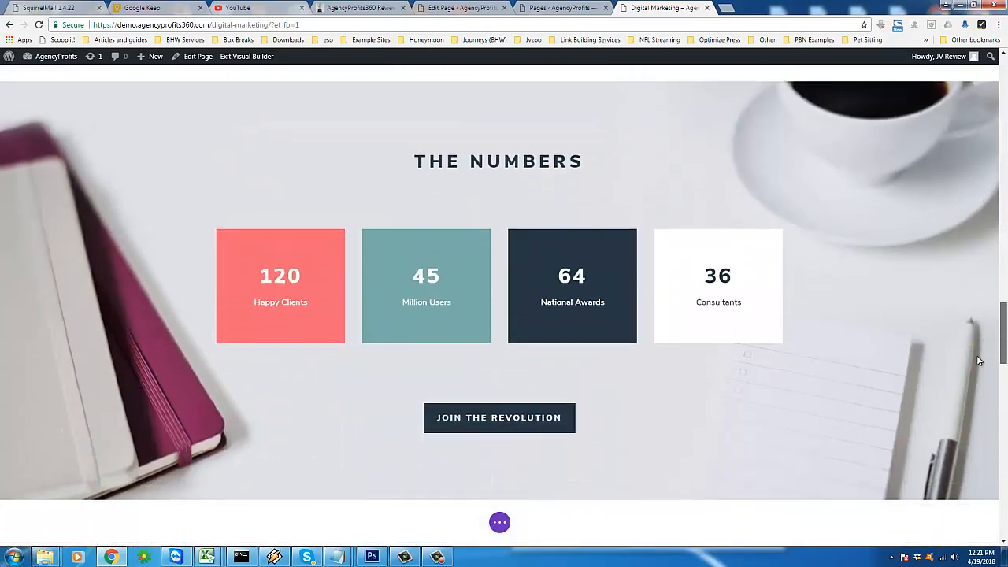
scroll(980, 362, down, 4)
scroll(990, 373, up, 5)
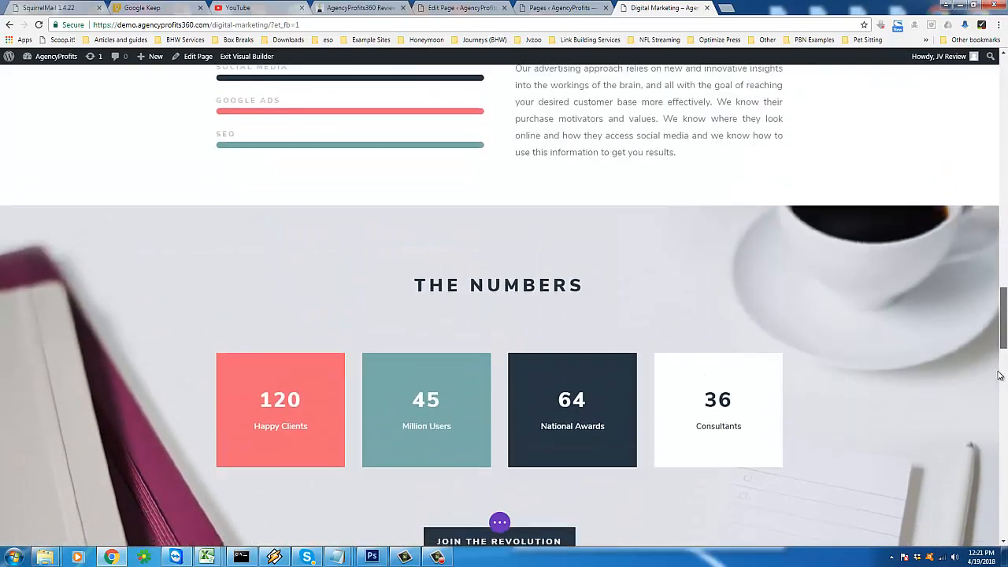
scroll(998, 375, down, 4)
scroll(995, 394, up, 5)
scroll(992, 425, down, 12)
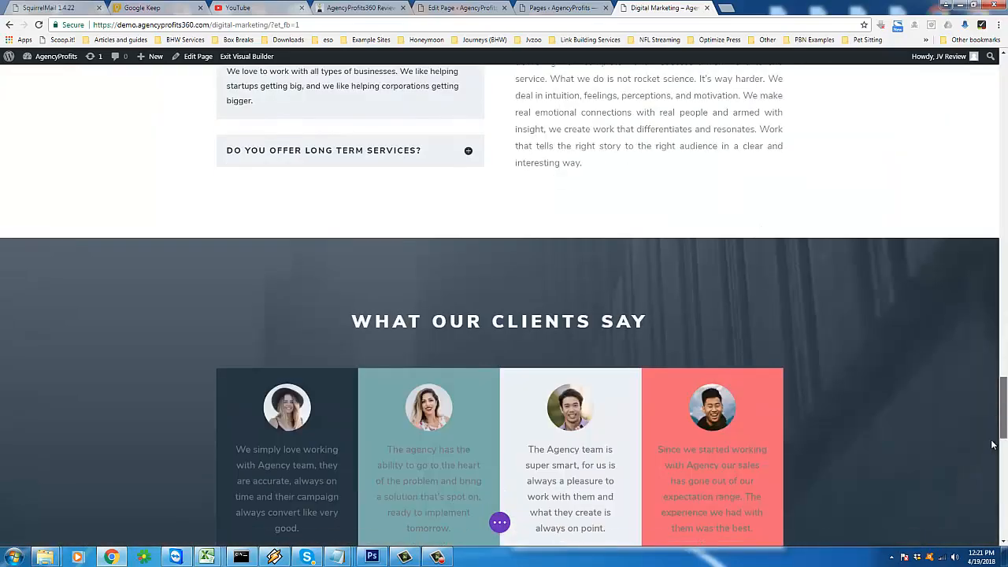
Revisit the OUR PROCESS section's LISTEN, PLAN and EXECUTE boxes and switch to the page's WordPress back-end editor
drag(992, 445, 1003, 201)
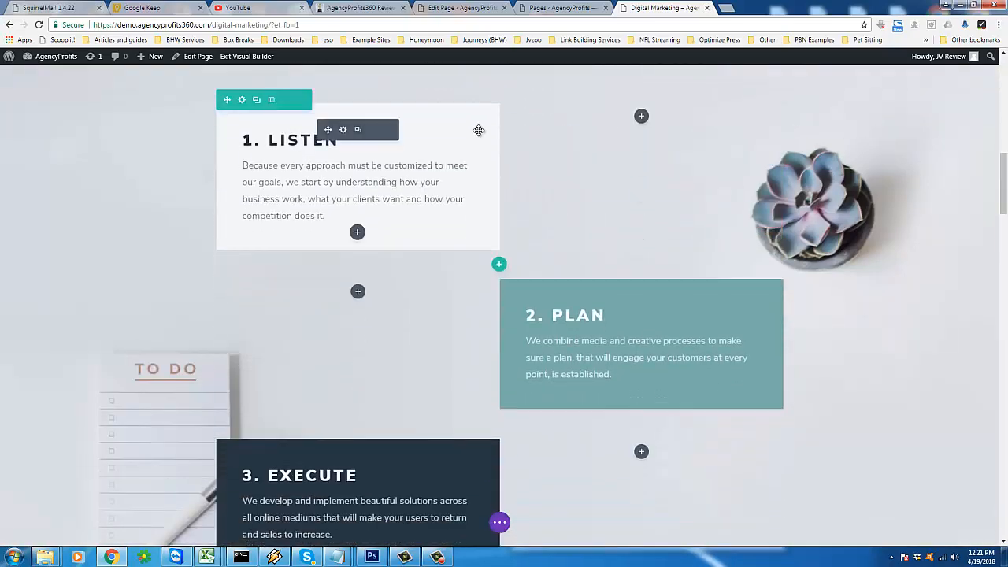
scroll(472, 141, up, 1)
scroll(453, 175, down, 2)
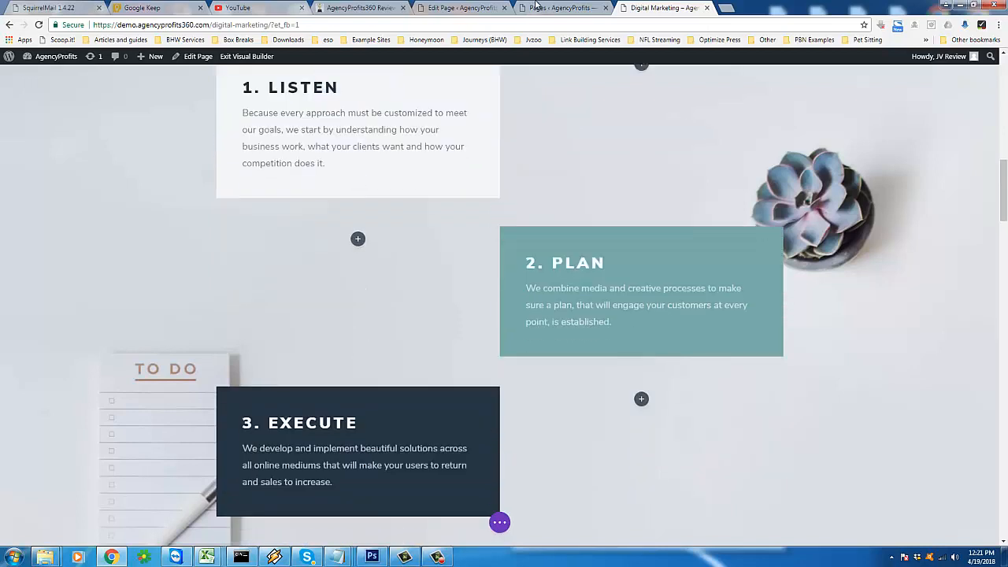
scroll(571, 153, up, 1)
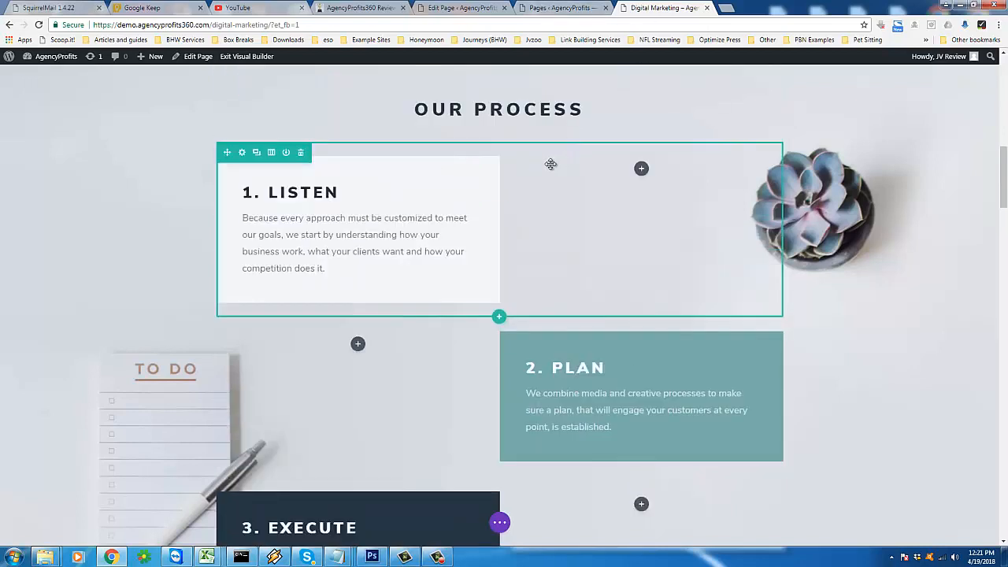
click(558, 7)
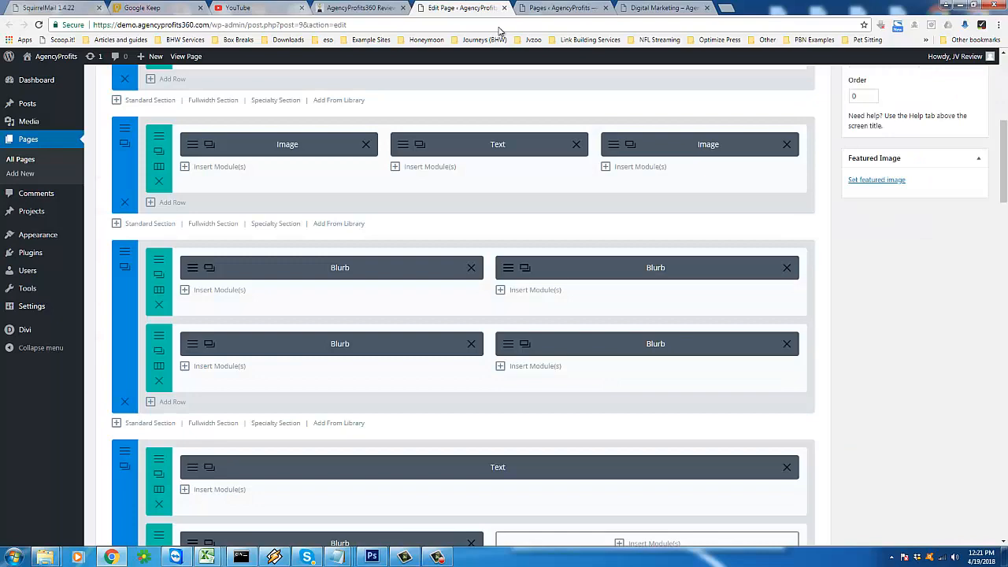
Compare the back-end Divi Builder layout with the live page from THEMES INCLUDED down to the OUR PROCESS section
scroll(407, 291, down, 2)
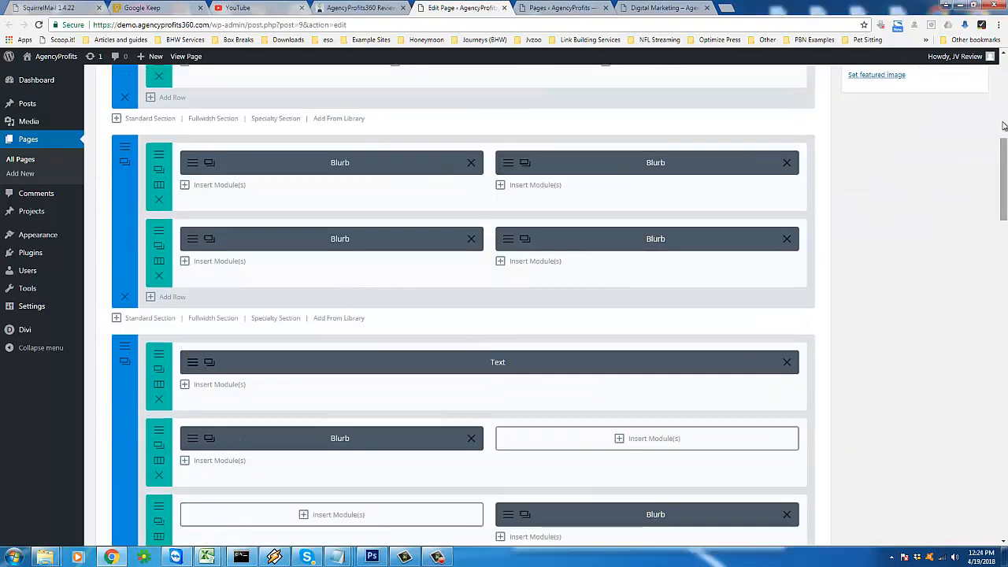
drag(1000, 149, 1003, 92)
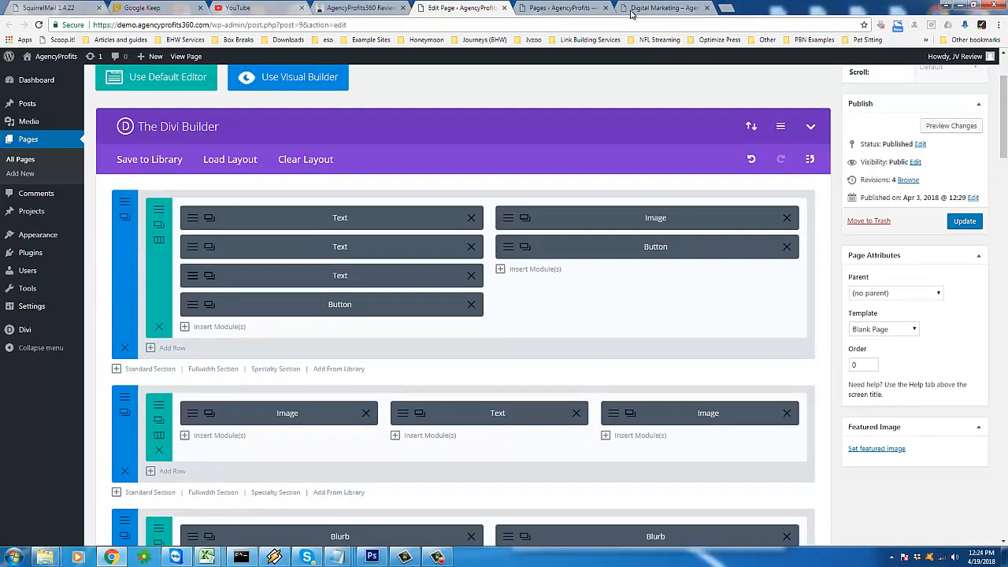
click(641, 10)
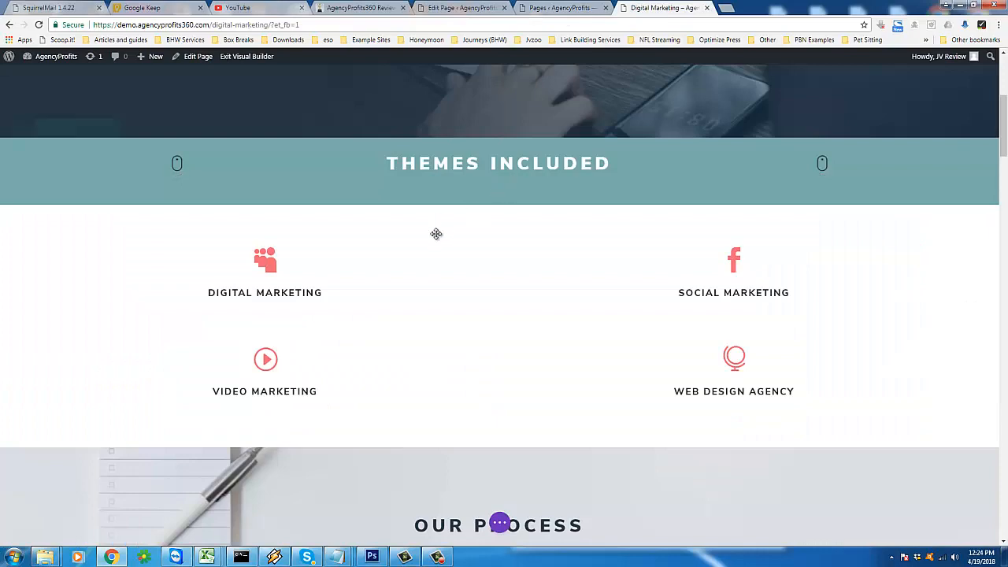
scroll(268, 198, down, 1)
scroll(311, 268, down, 1)
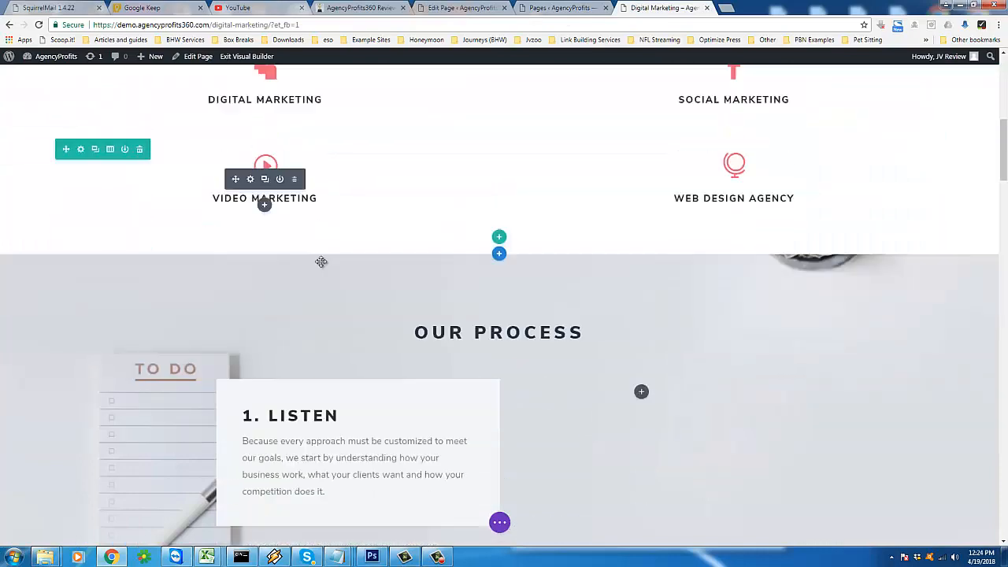
scroll(322, 261, down, 1)
Delete the four blurb rows below the OUR PROCESS text row in the page's back-end Divi Builder
click(461, 8)
scroll(406, 197, down, 3)
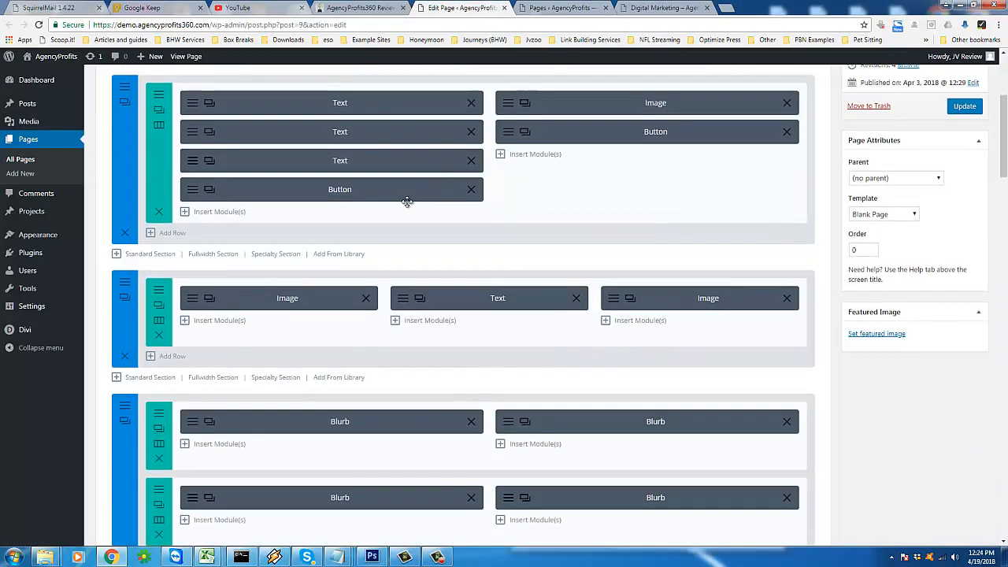
scroll(417, 333, down, 3)
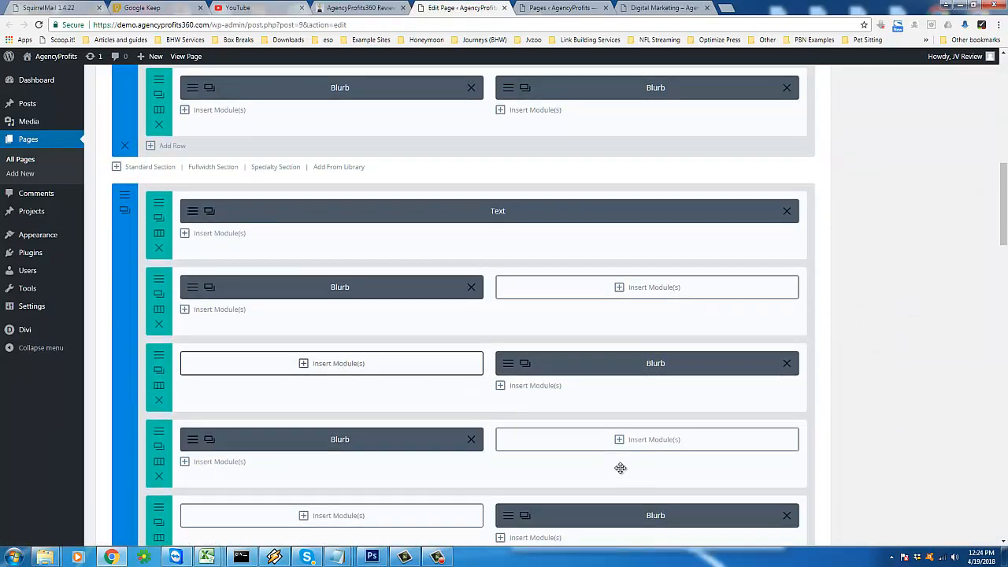
scroll(446, 378, down, 1)
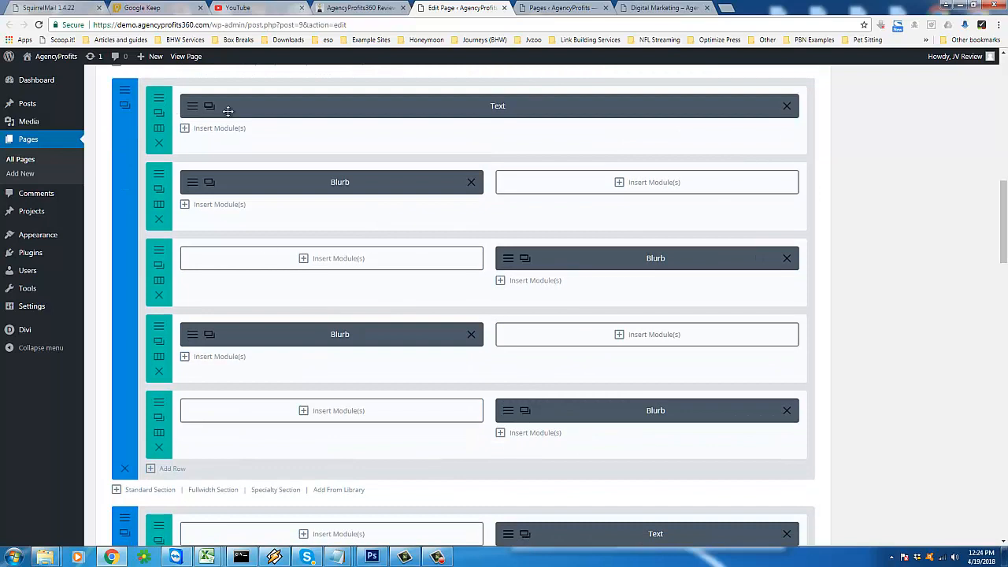
click(158, 222)
click(158, 222)
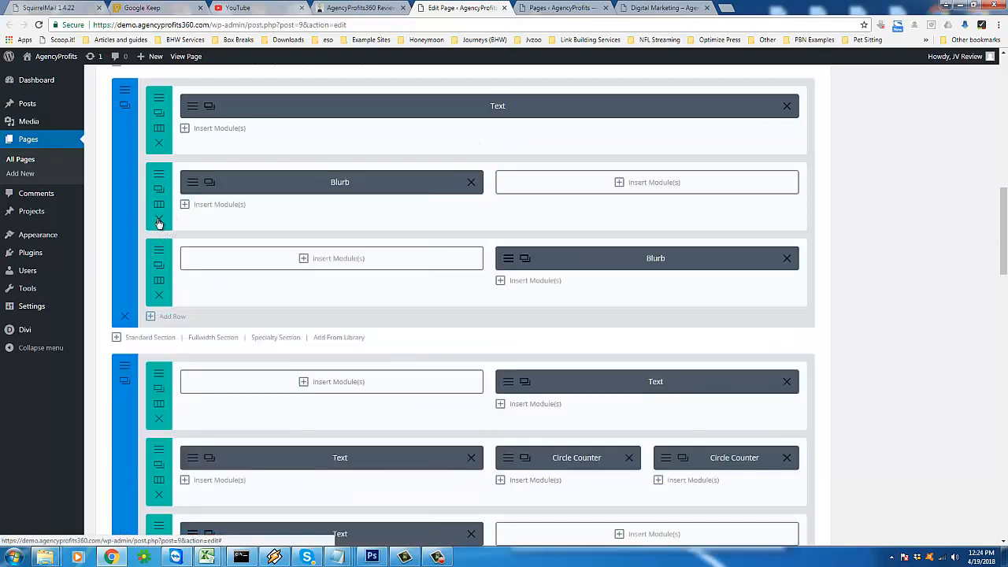
click(158, 221)
click(158, 222)
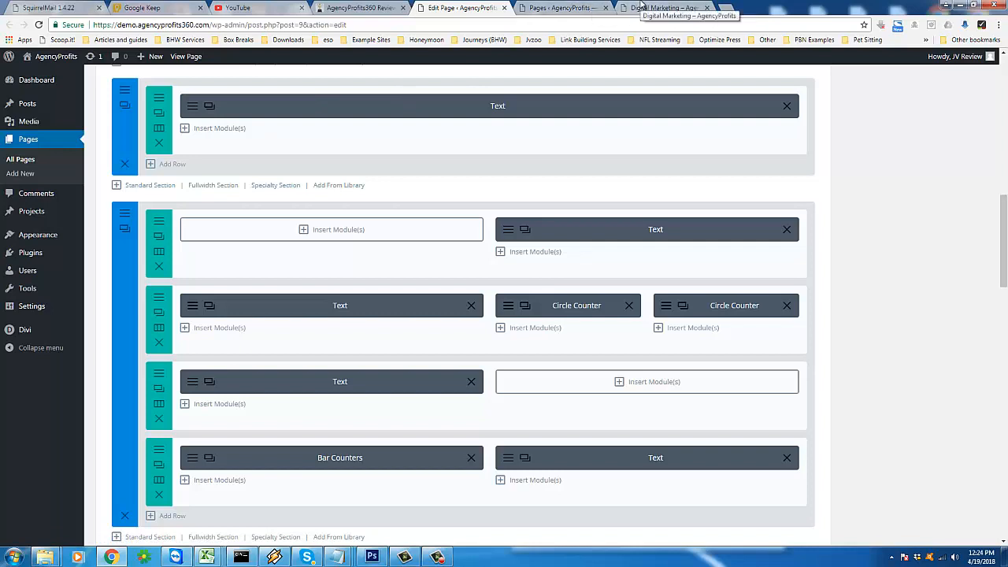
Switch to the page's Visual Builder and delete the LISTEN, PLAN, EXECUTE and ADAPT rows from the OUR PROCESS section
click(642, 7)
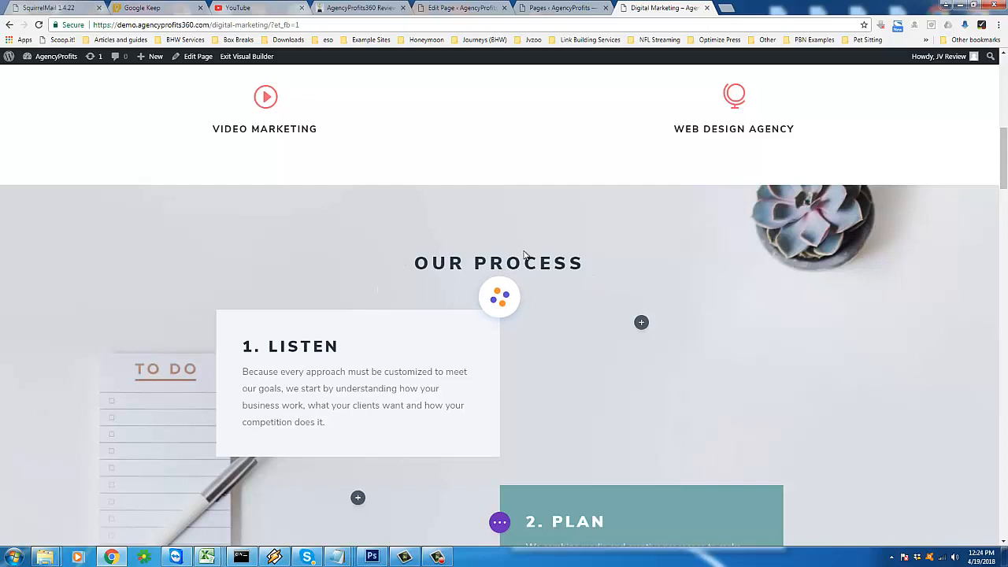
scroll(492, 324, down, 3)
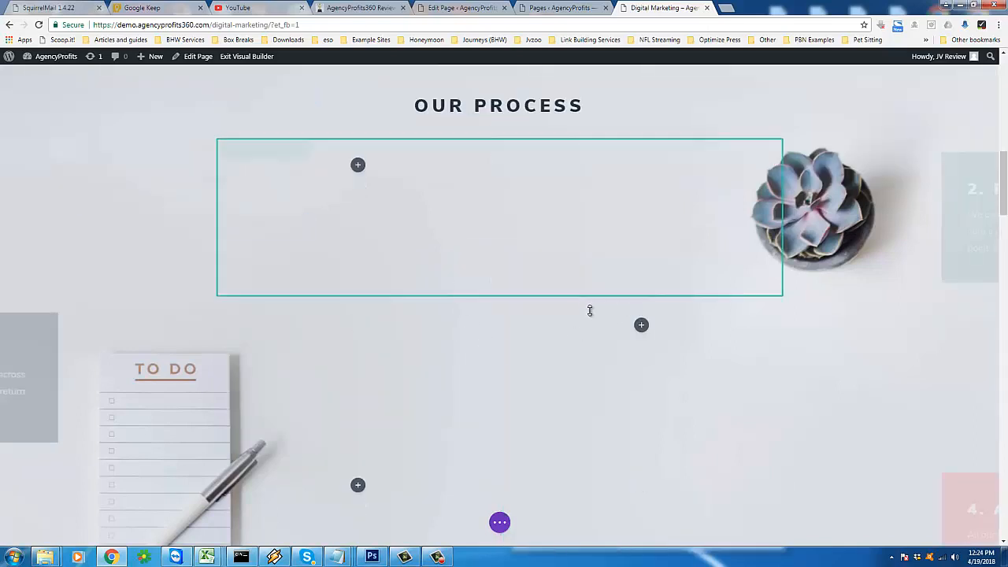
scroll(589, 311, up, 2)
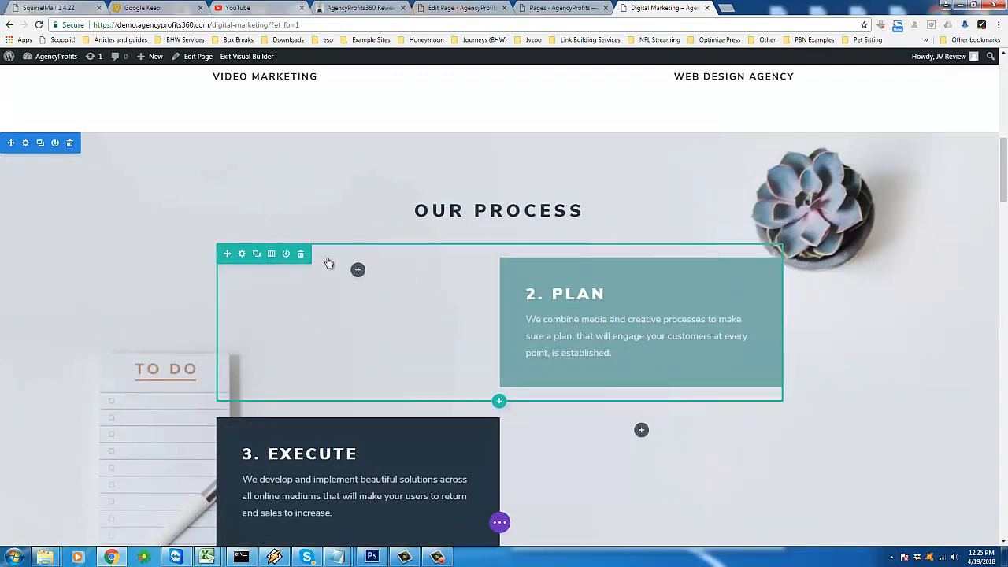
click(302, 255)
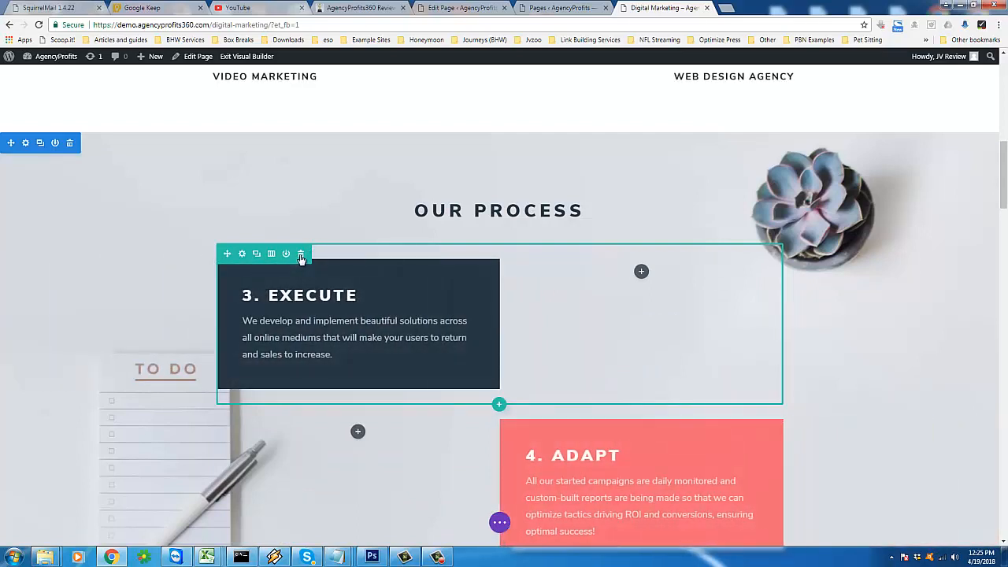
click(300, 255)
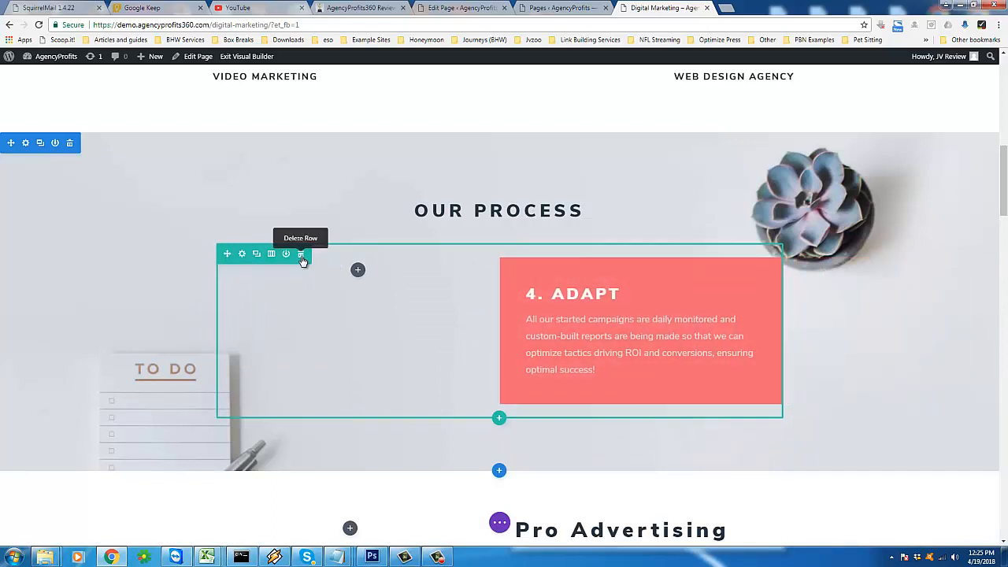
click(301, 257)
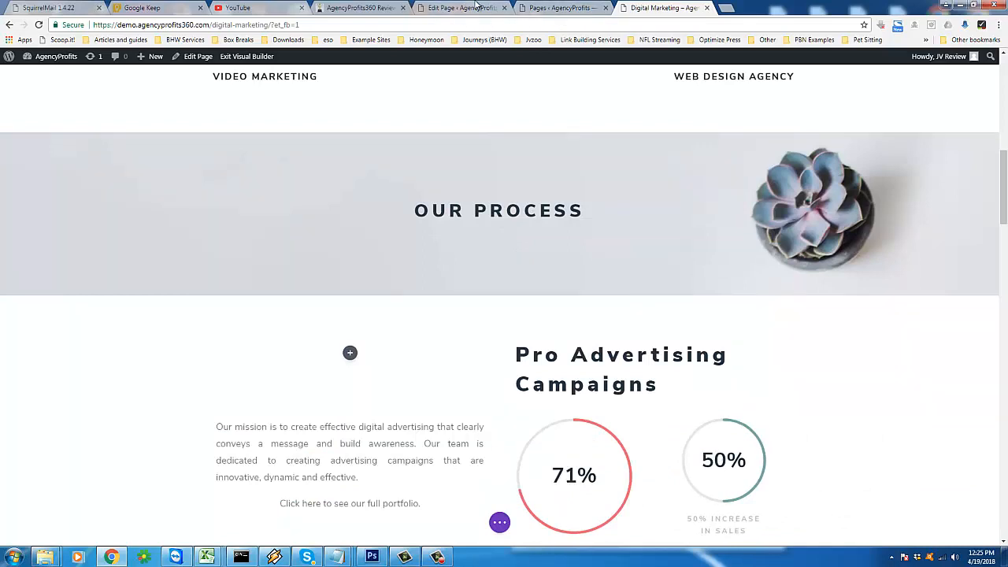
Return to the back-end editor and insert a Video module beneath the text module of the OUR PROCESS section
click(476, 6)
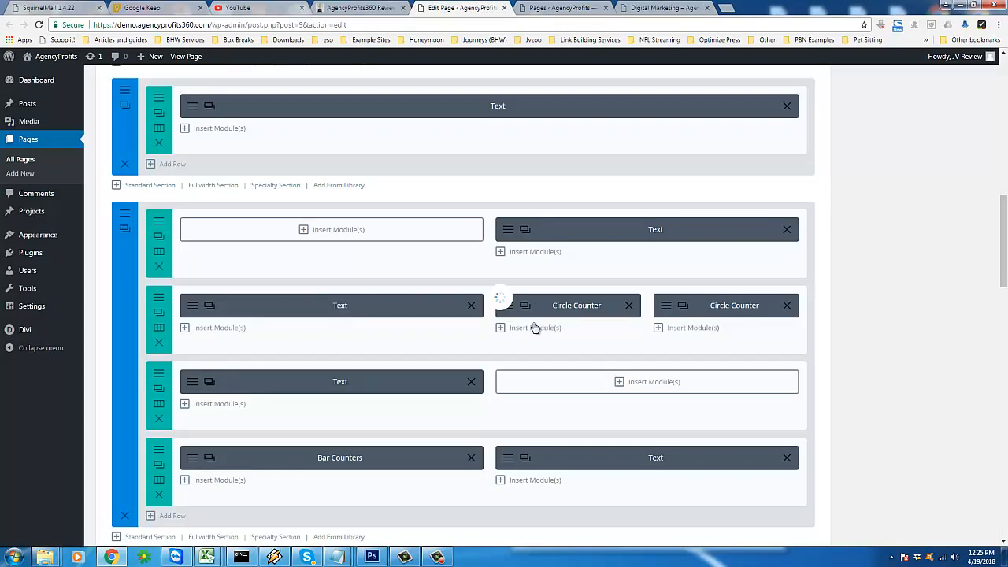
scroll(544, 344, down, 1)
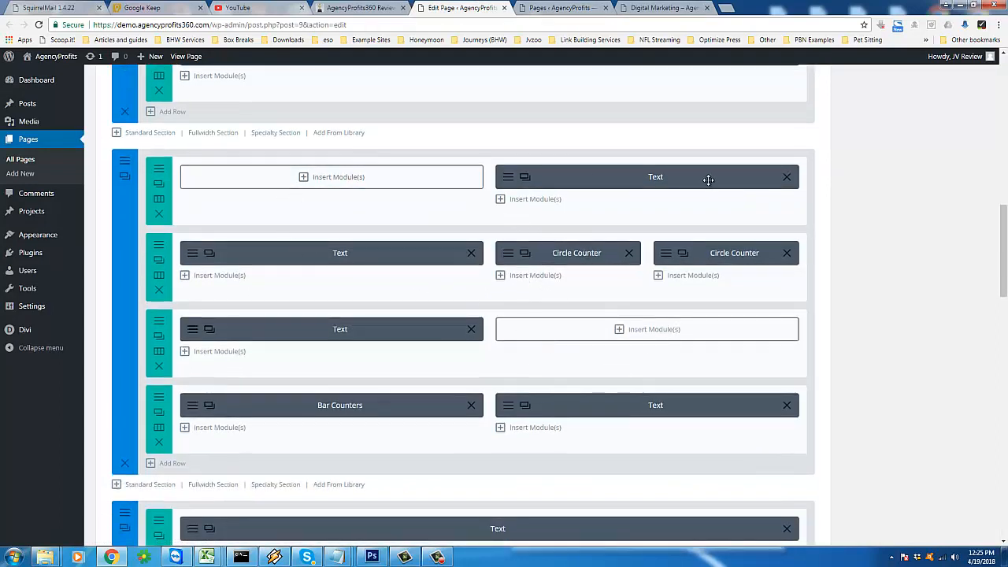
scroll(386, 261, up, 4)
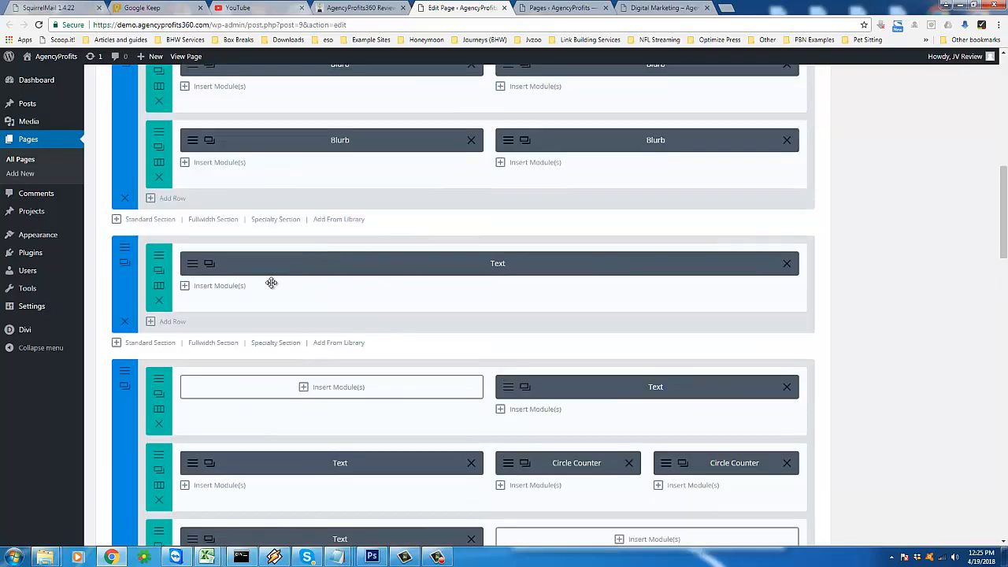
scroll(380, 157, up, 1)
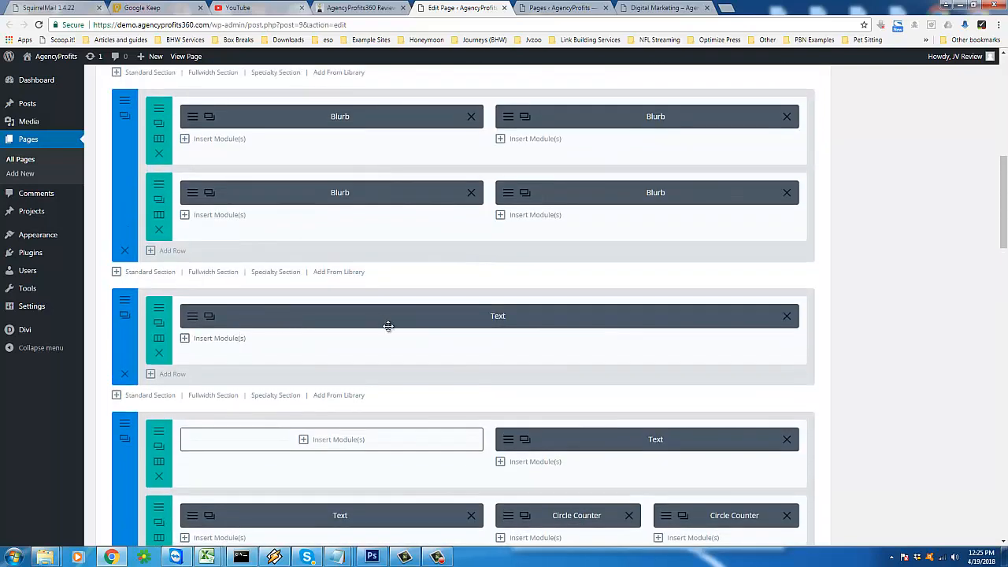
click(211, 345)
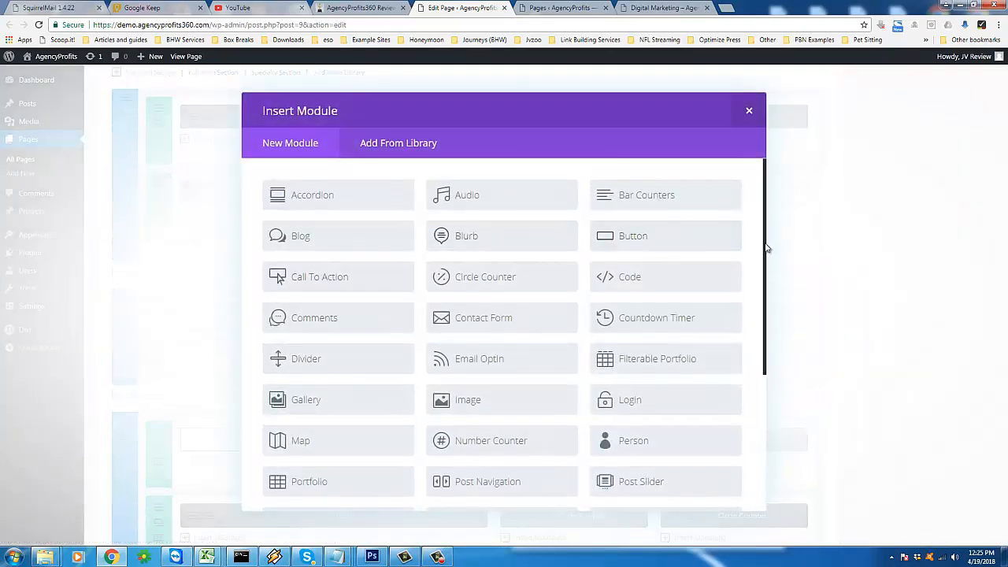
scroll(758, 281, down, 3)
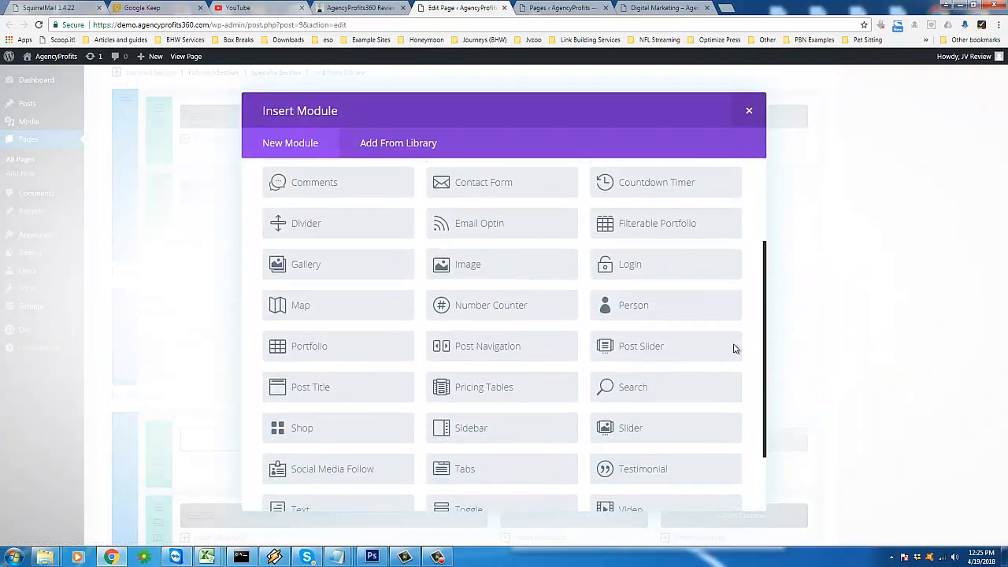
scroll(733, 362, down, 2)
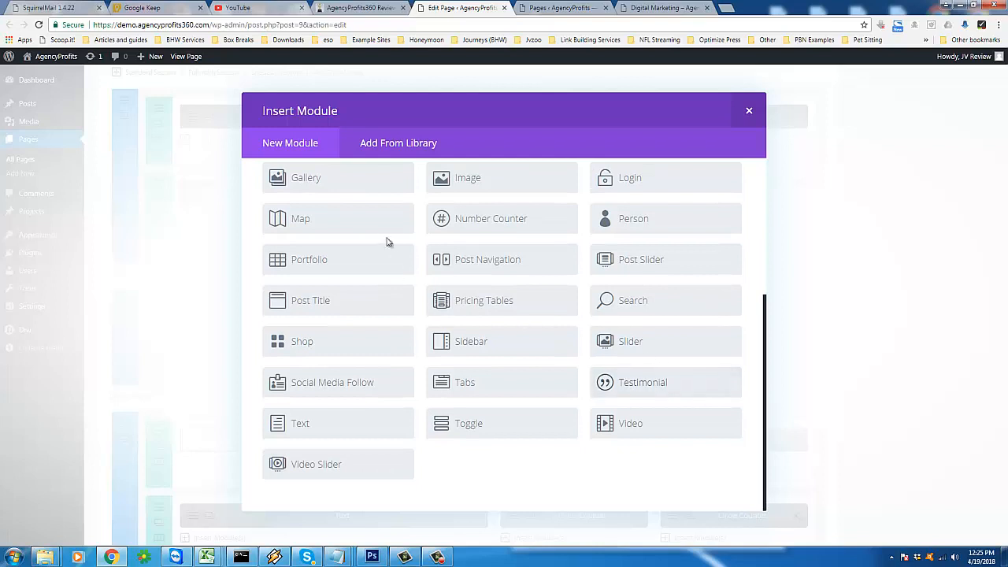
scroll(393, 228, up, 1)
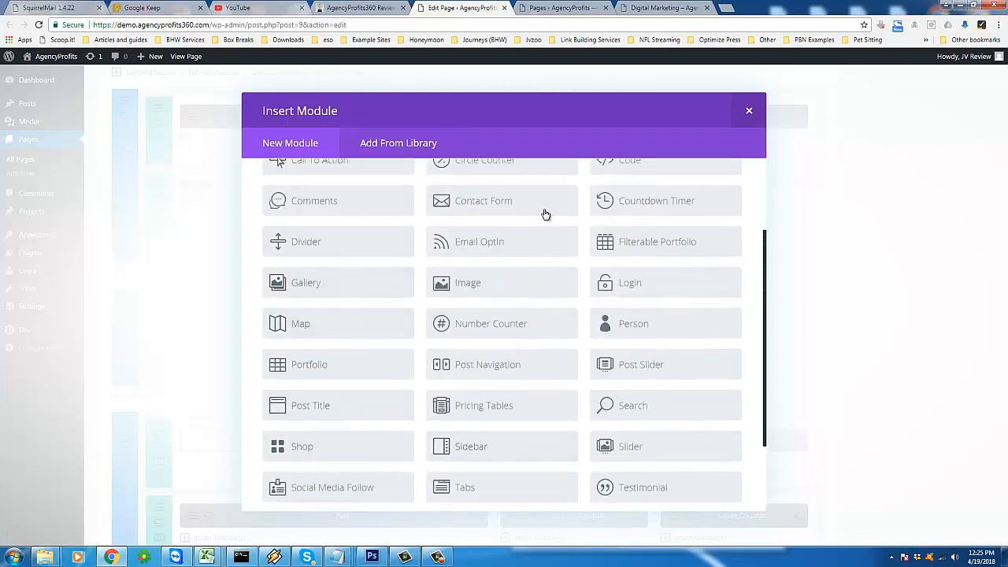
scroll(600, 406, down, 1)
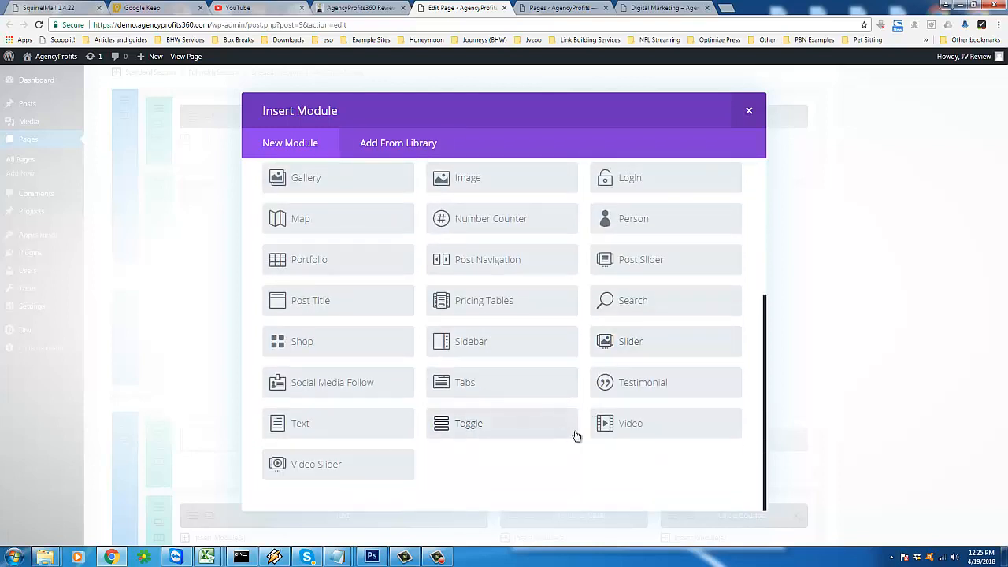
click(625, 433)
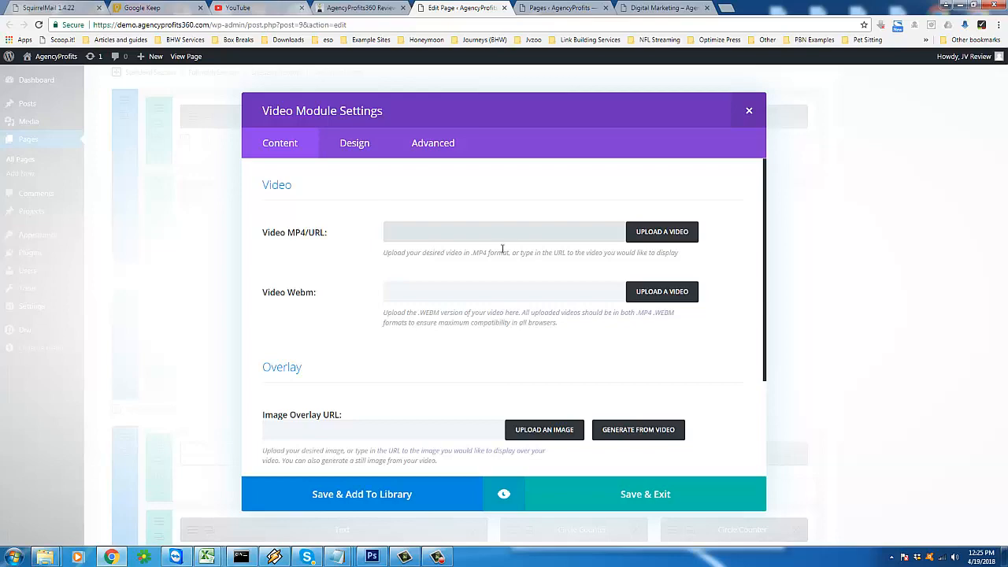
Switch to YouTube and copy the link address of the AgencyProfits360 Review 100% Honest video
click(256, 8)
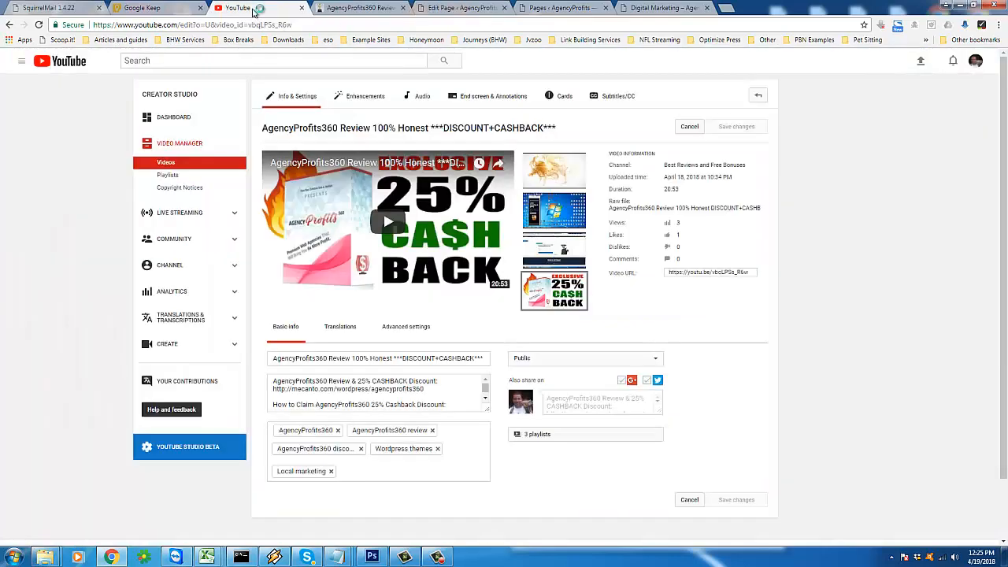
right_click(334, 133)
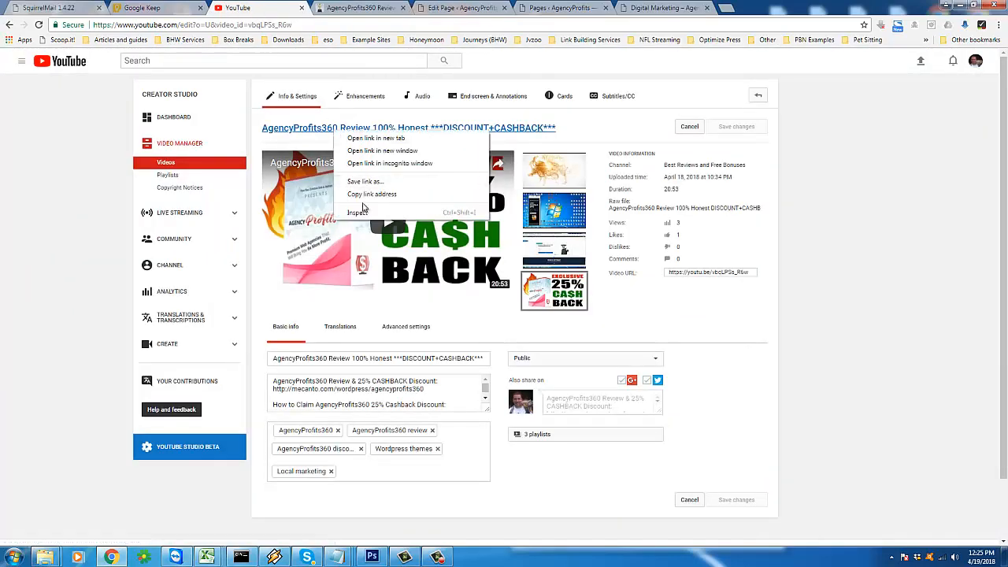
click(364, 198)
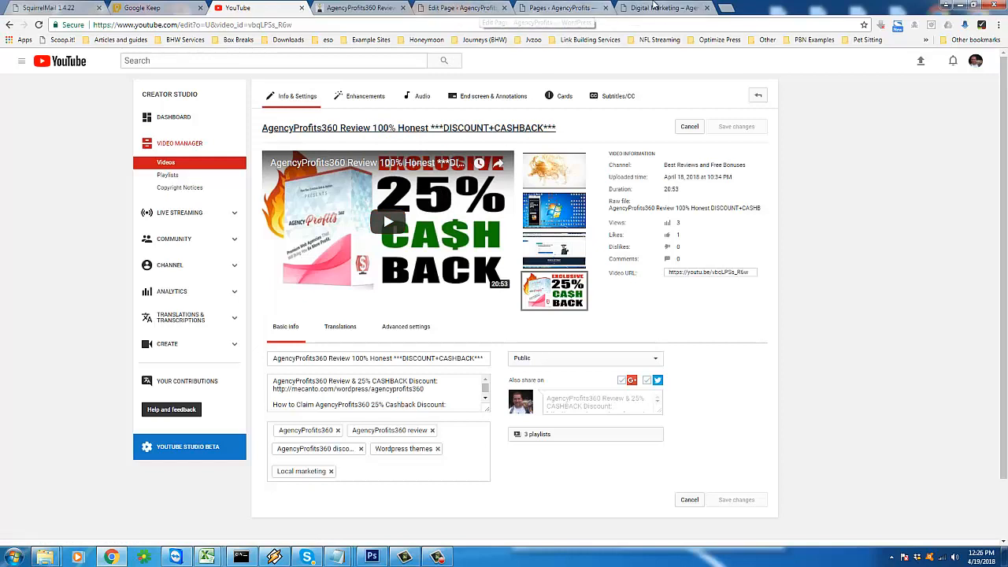
click(654, 7)
click(524, 7)
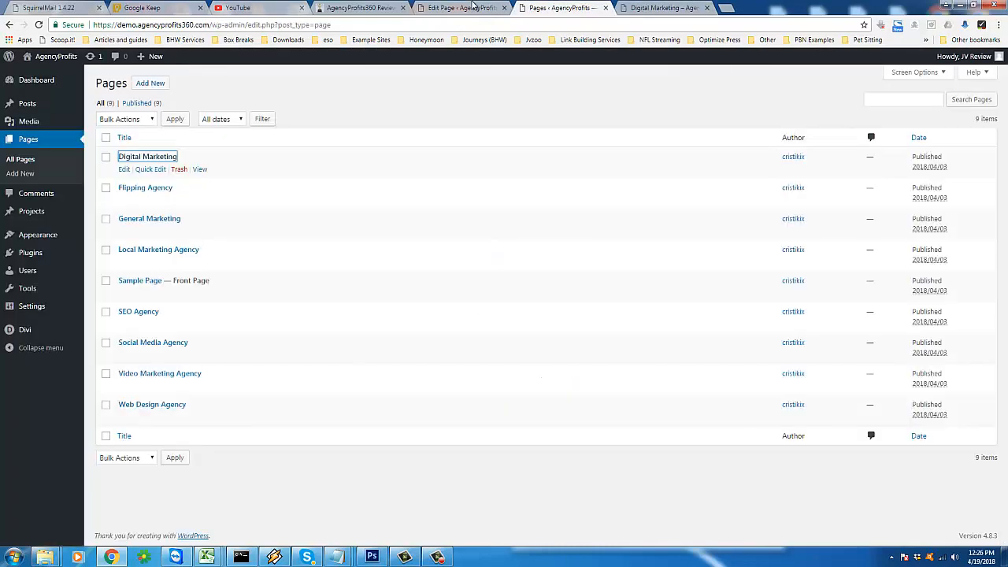
click(472, 7)
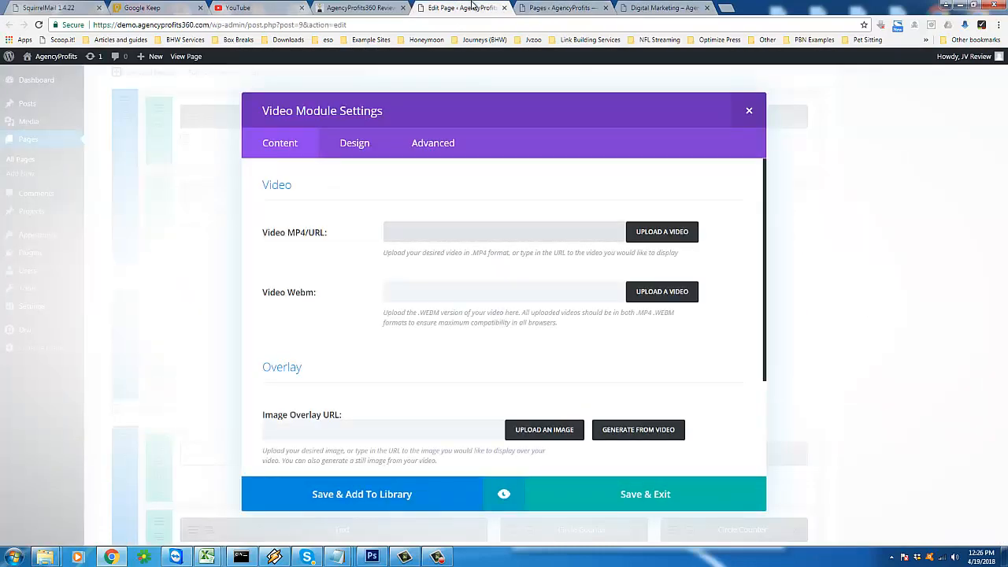
right_click(427, 229)
click(461, 296)
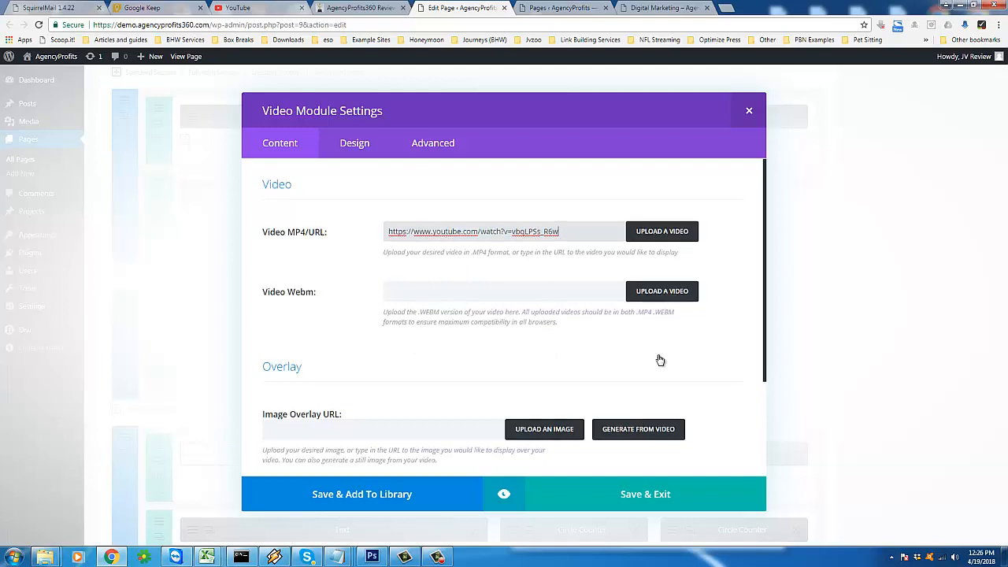
Look through the Video module's content settings, from the MP4 upload hint down to the image overlay and admin label
scroll(659, 354, down, 2)
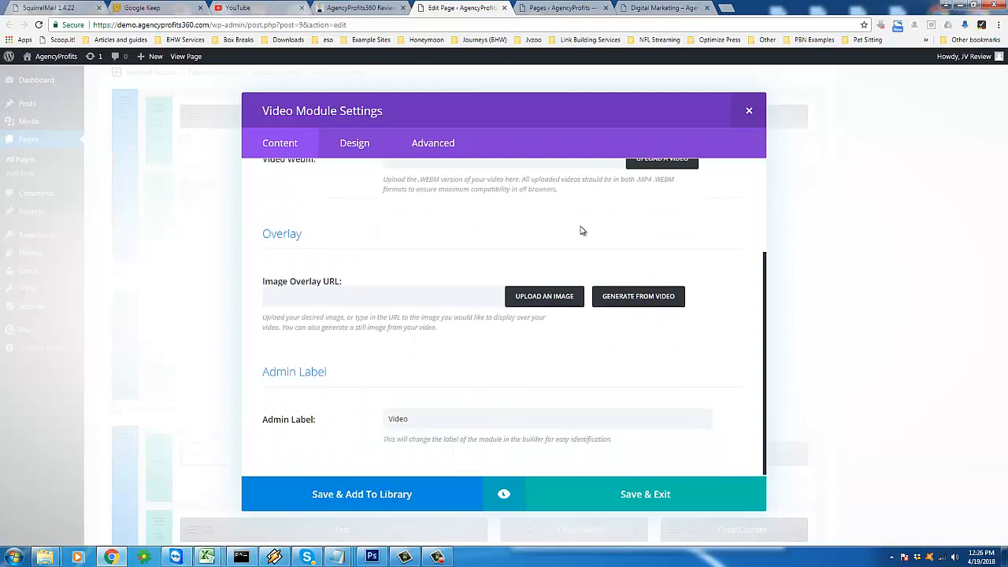
scroll(587, 229, up, 2)
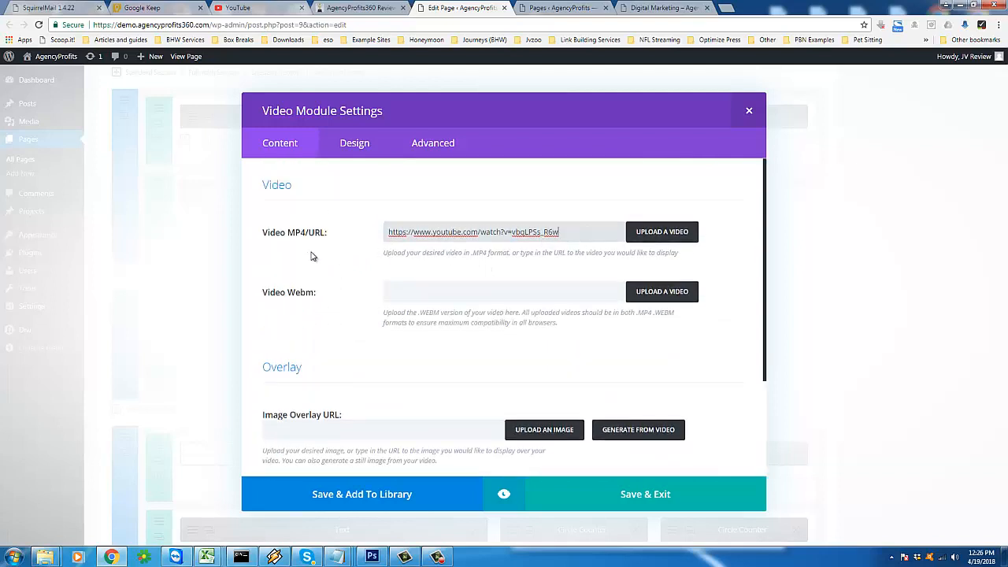
drag(472, 253, 499, 256)
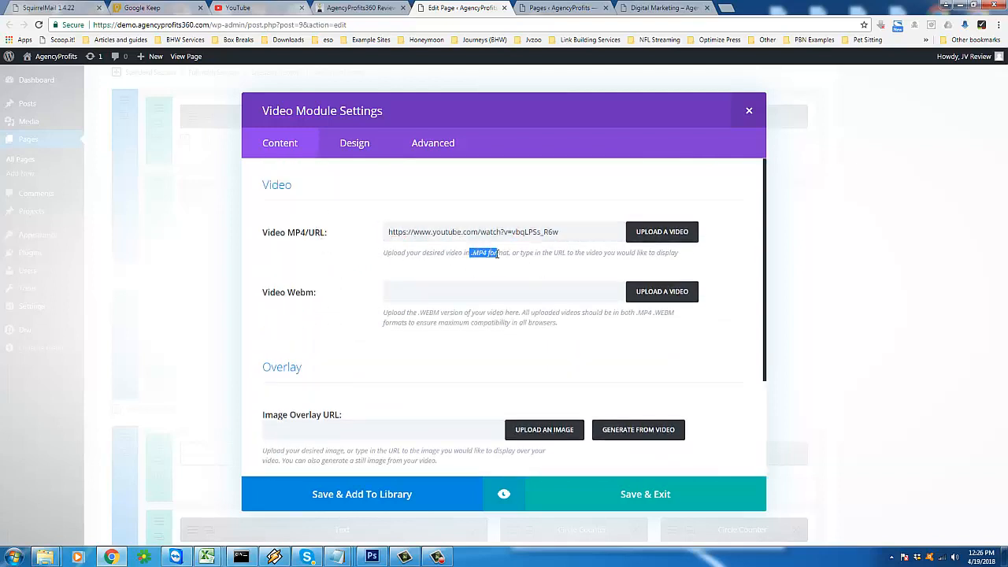
click(498, 257)
scroll(501, 346, down, 2)
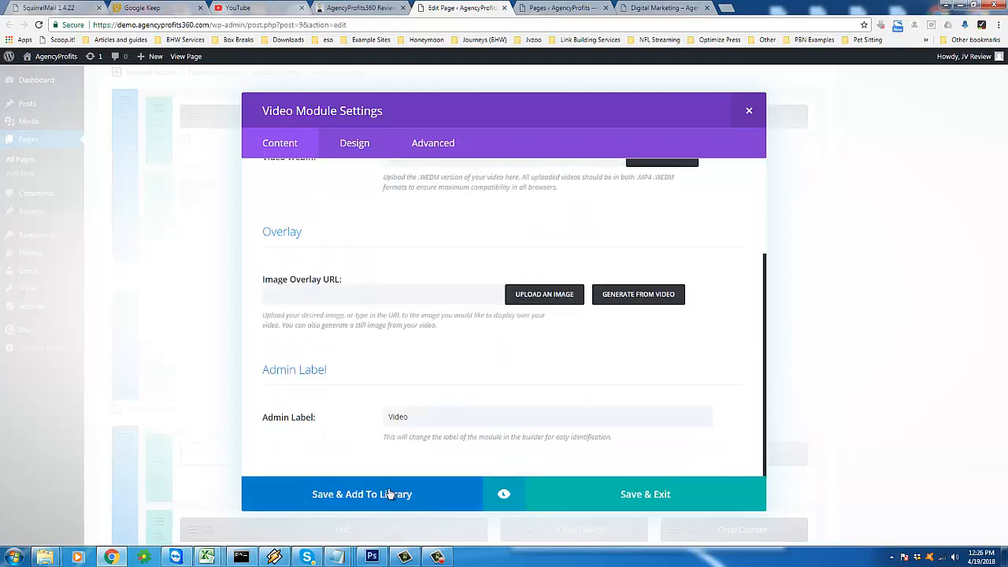
Save the Video module and check the embedded video on the Digital Marketing page in the visual builder
click(570, 502)
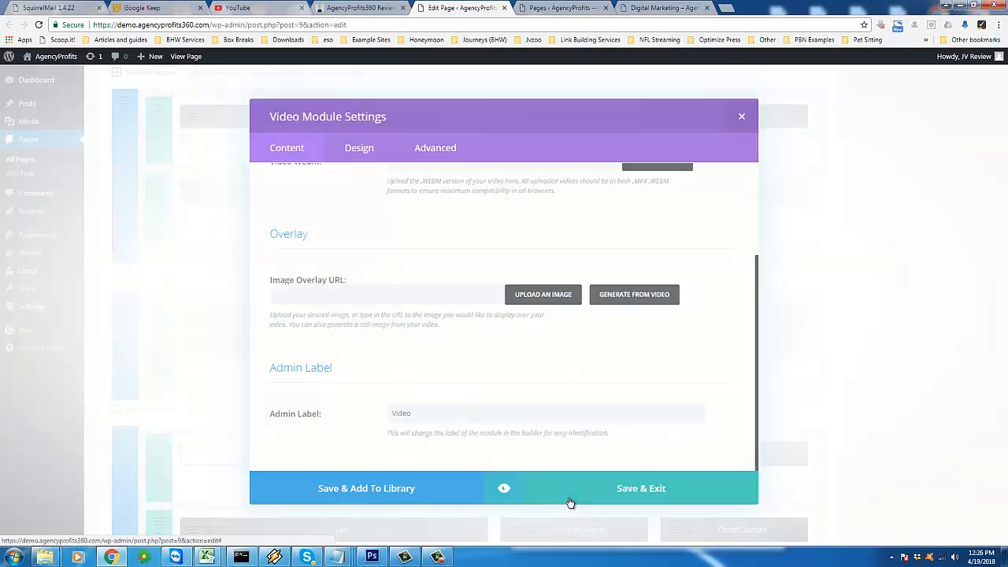
click(630, 8)
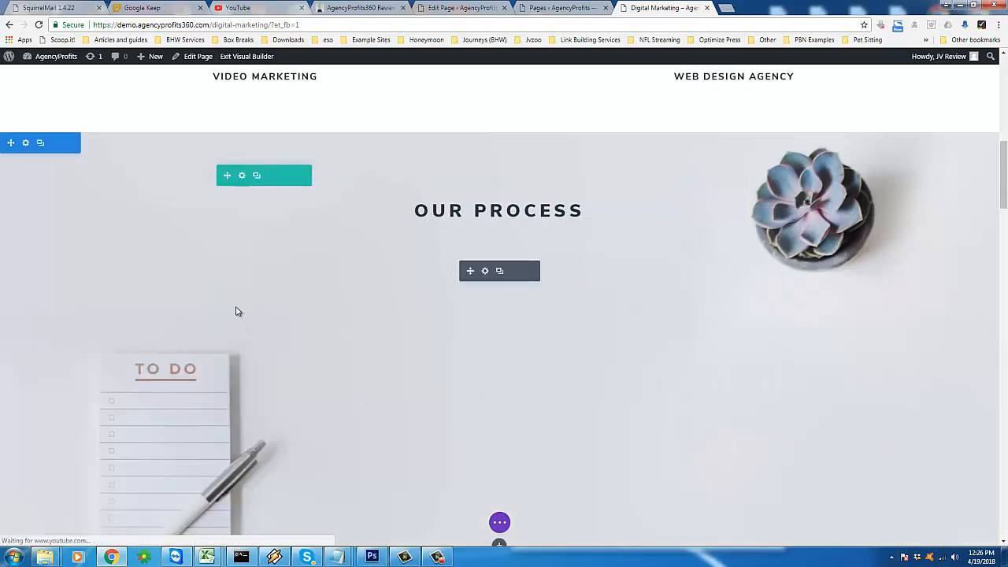
scroll(696, 380, down, 1)
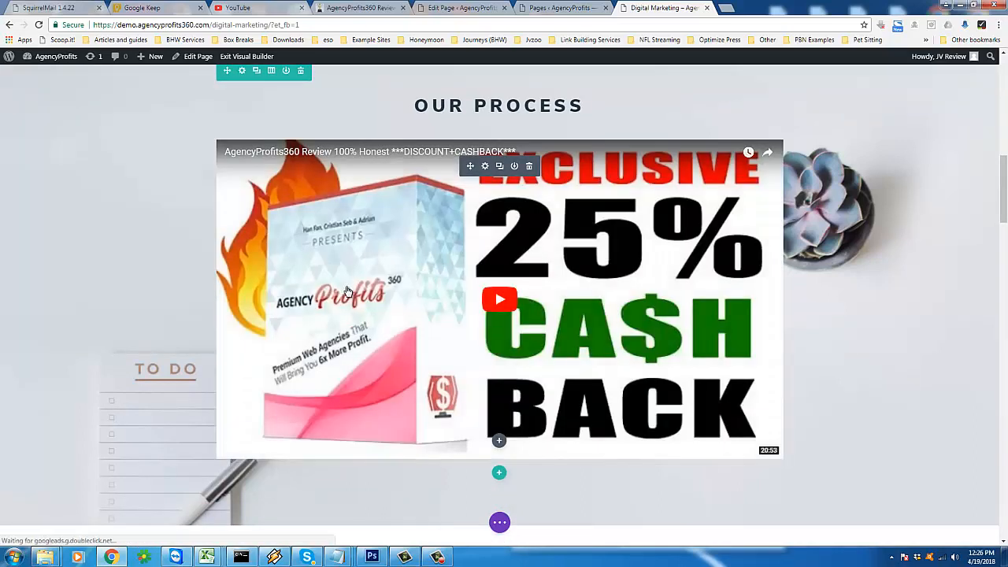
Replace the OUR PROCESS heading above the video with AGENCYPROFITS360 REVIEW
triple_click(442, 103)
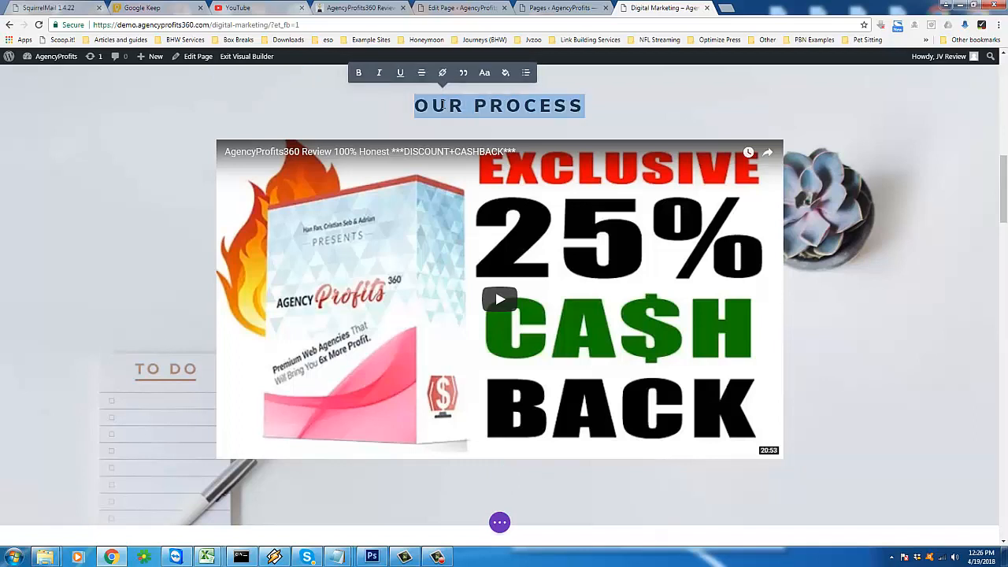
text(SG)
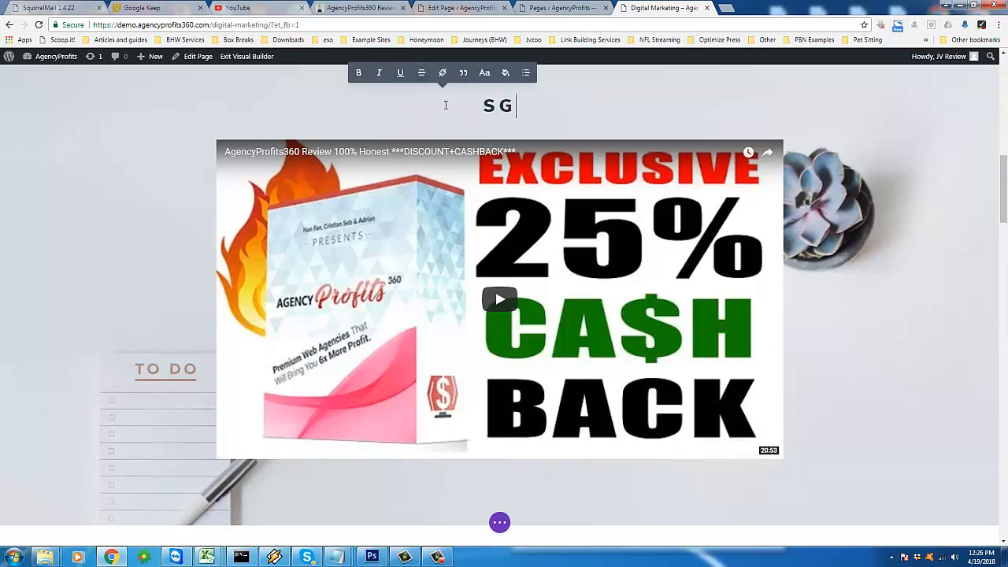
key(BackSpace)
key(BackSpace)
text(AGENCYR\)
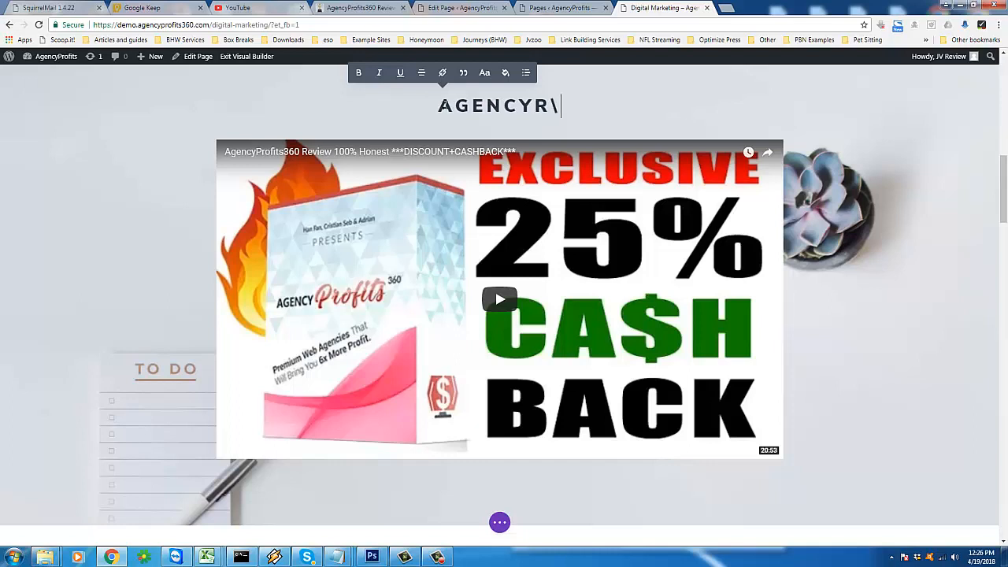
key(BackSpace)
text(PROFITS)
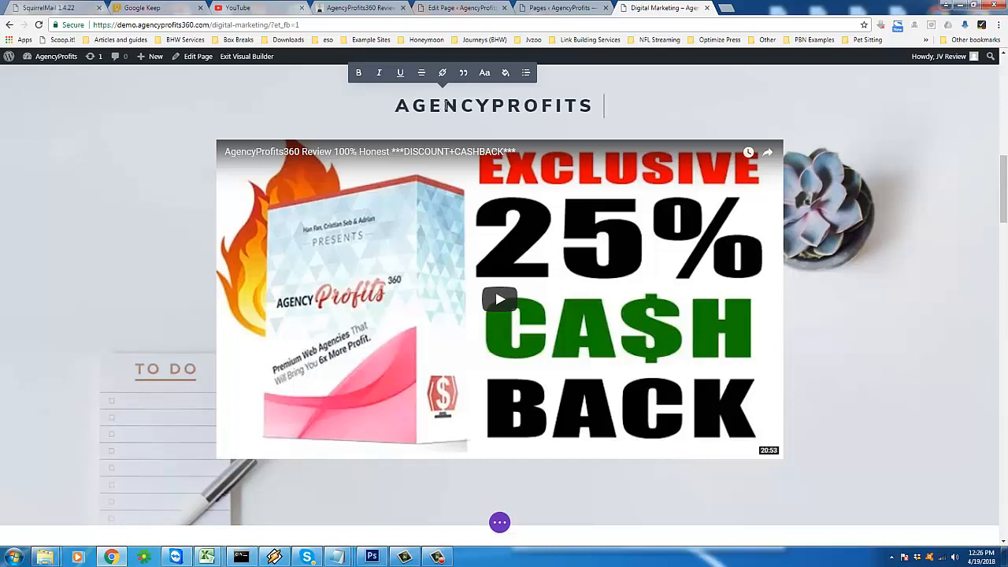
text(360 REVIEW)
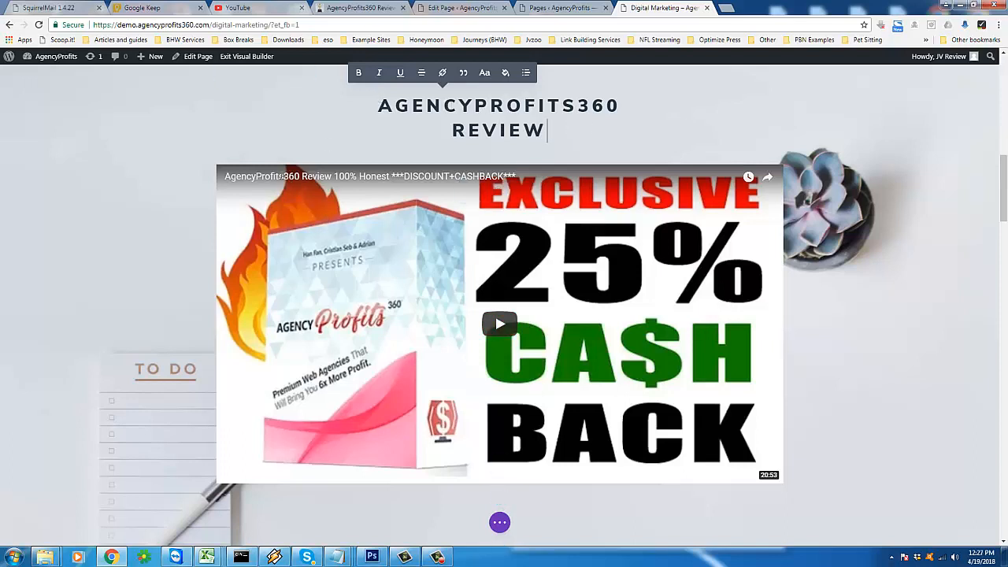
Set the video module's width to 58%, align it to the centre and save its settings
mouse_move(469, 296)
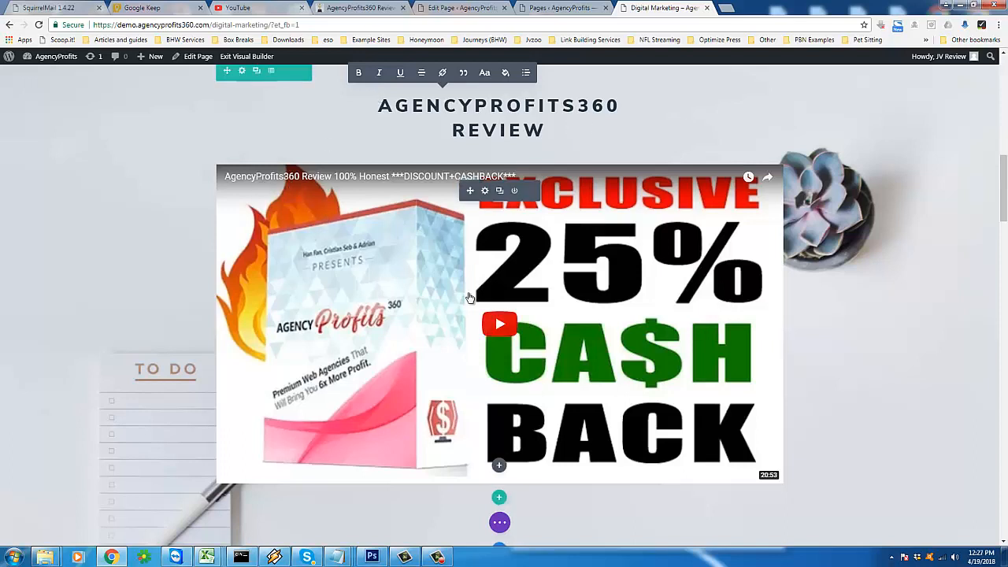
click(486, 193)
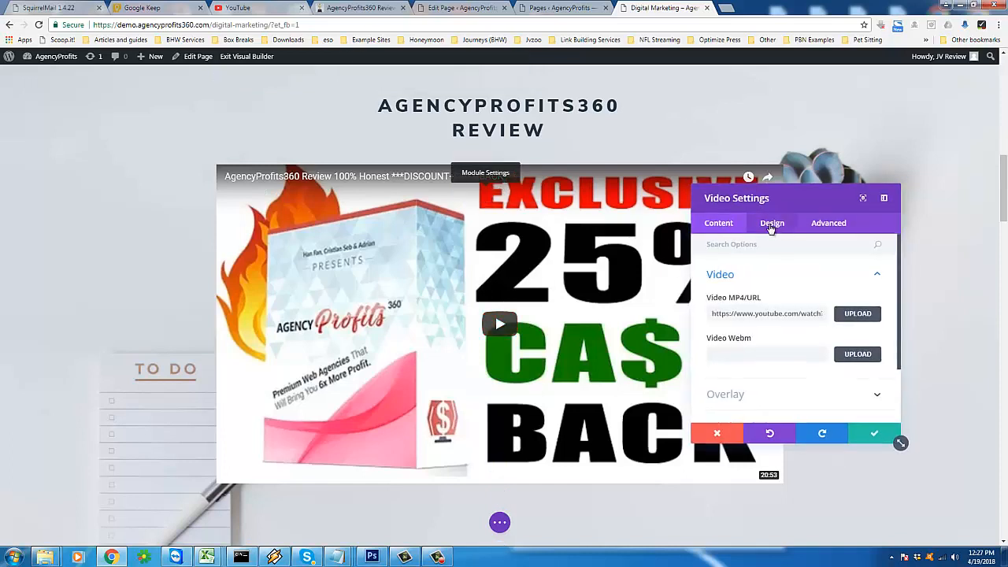
click(772, 224)
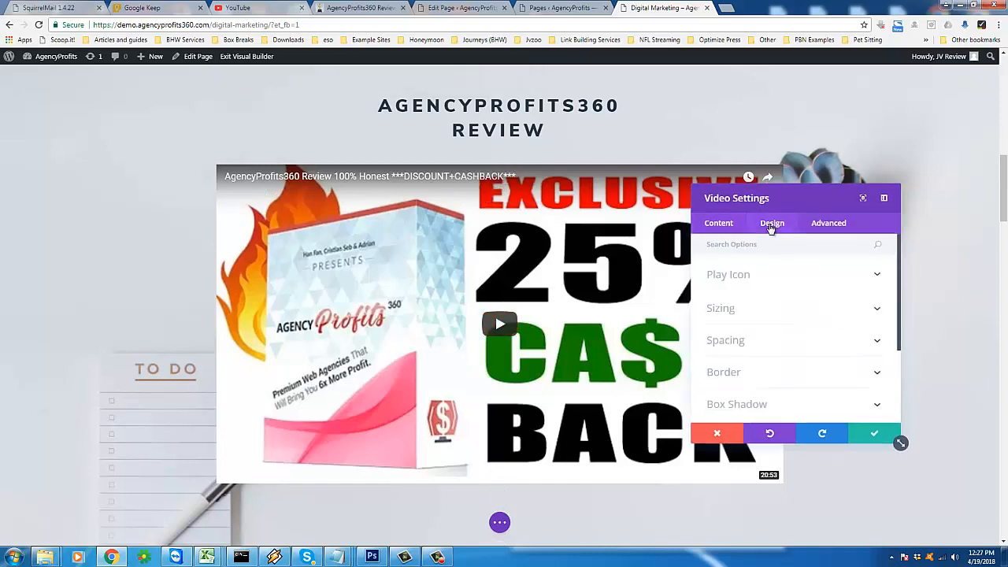
click(838, 315)
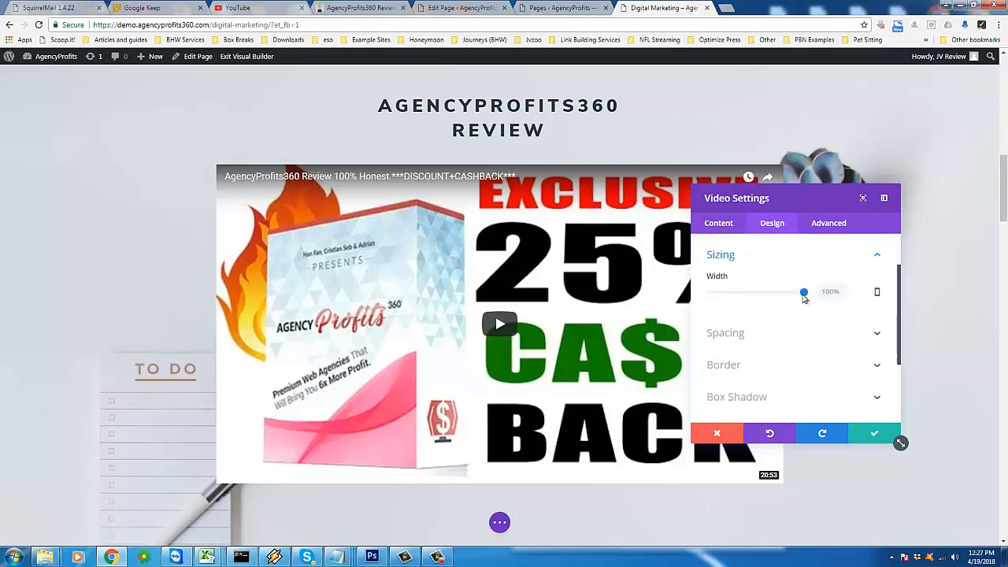
drag(803, 298, 765, 296)
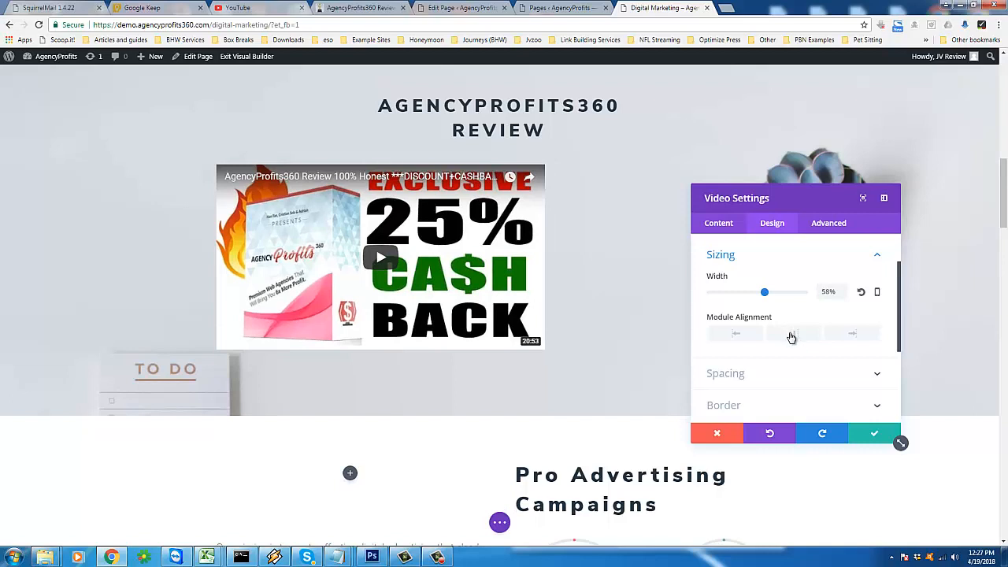
click(791, 337)
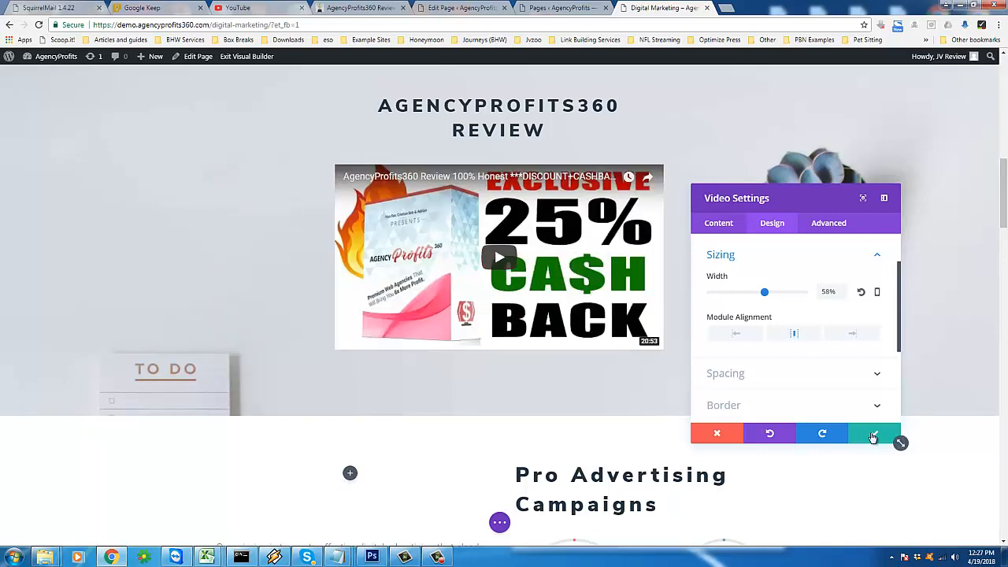
click(874, 434)
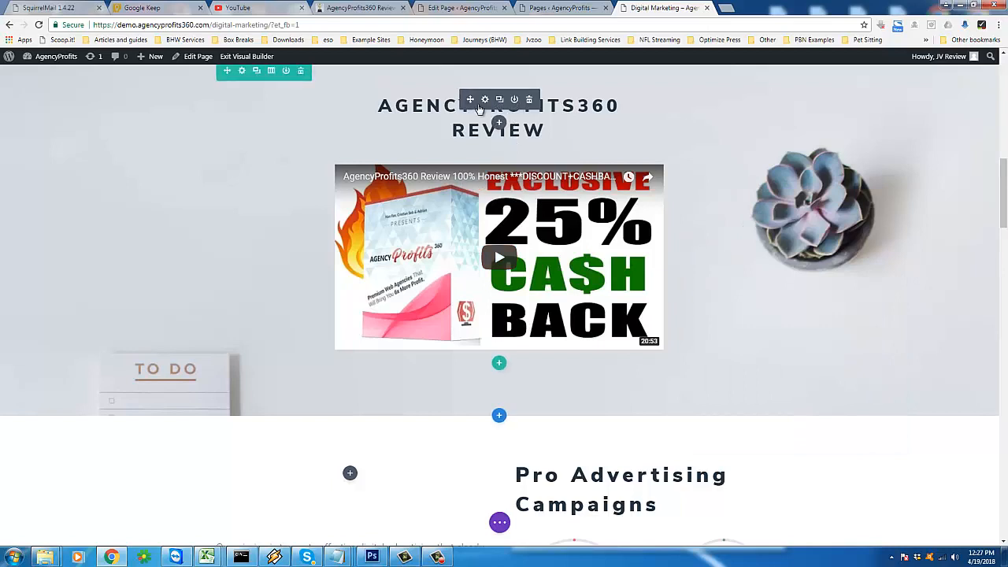
Increase the heading text module's width so the title fits on one line, and save its settings
click(486, 102)
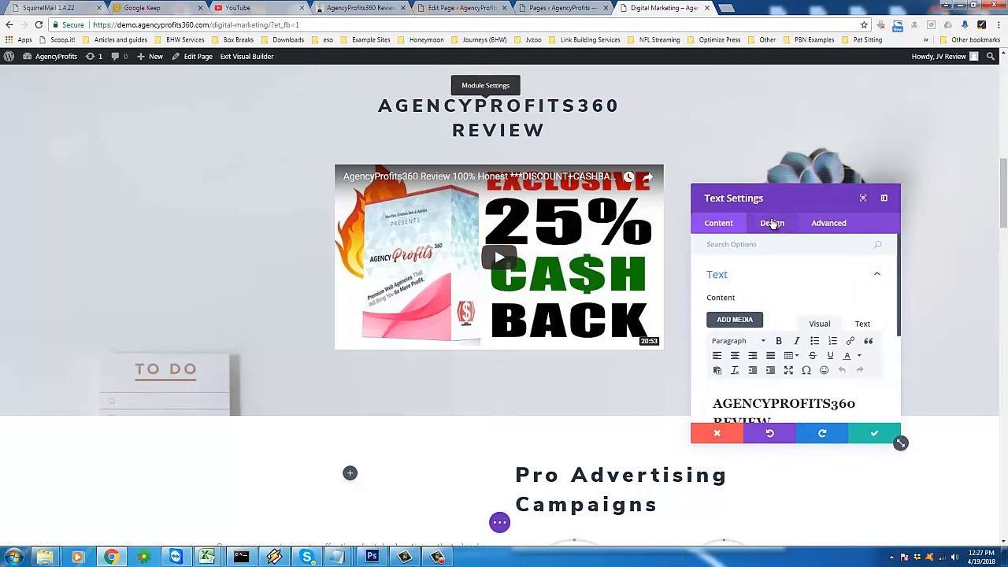
click(772, 224)
click(758, 342)
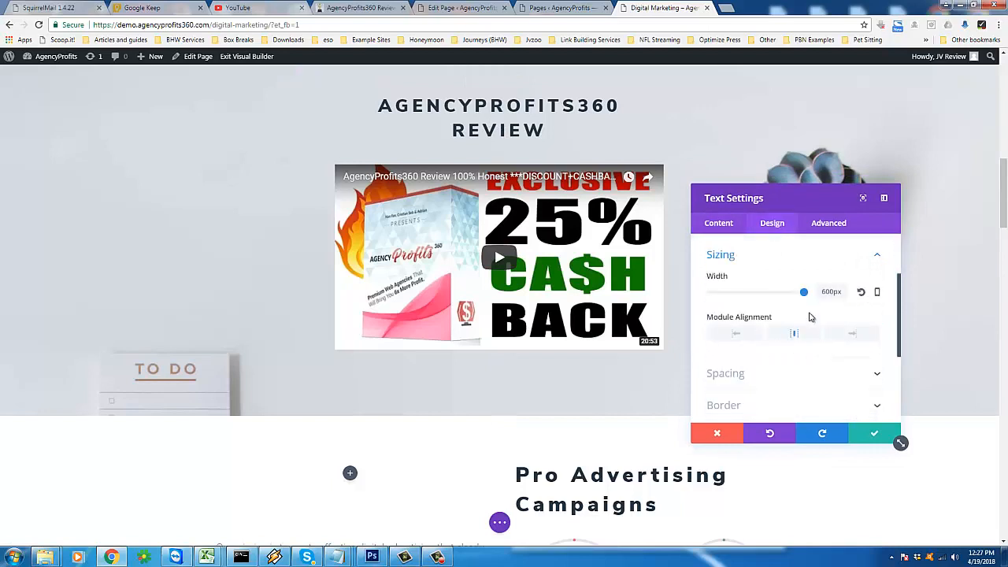
click(823, 292)
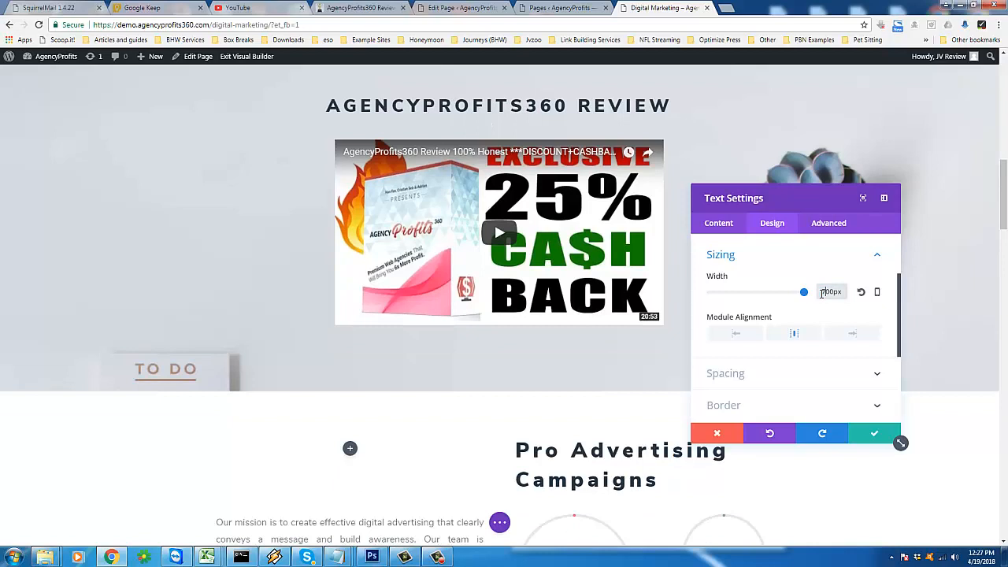
click(876, 436)
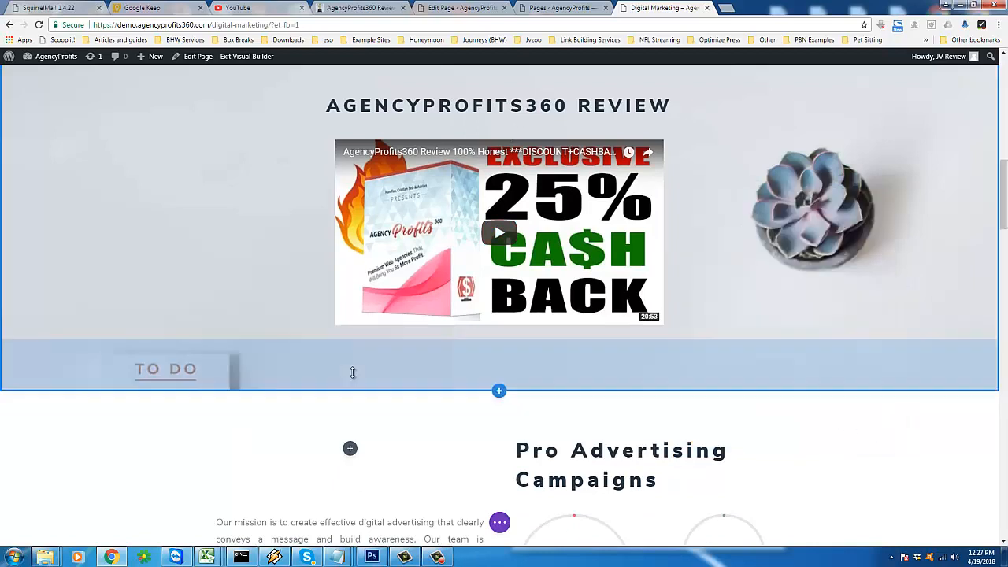
Return to the back-end page editor and insert a Button module labelled Download Now beneath the Video module
scroll(353, 372, up, 1)
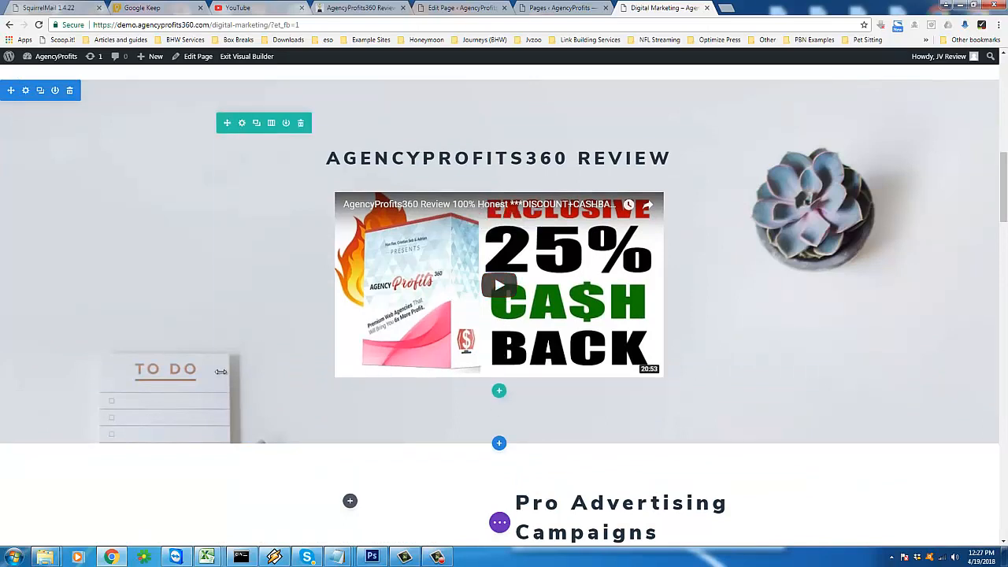
scroll(133, 344, up, 1)
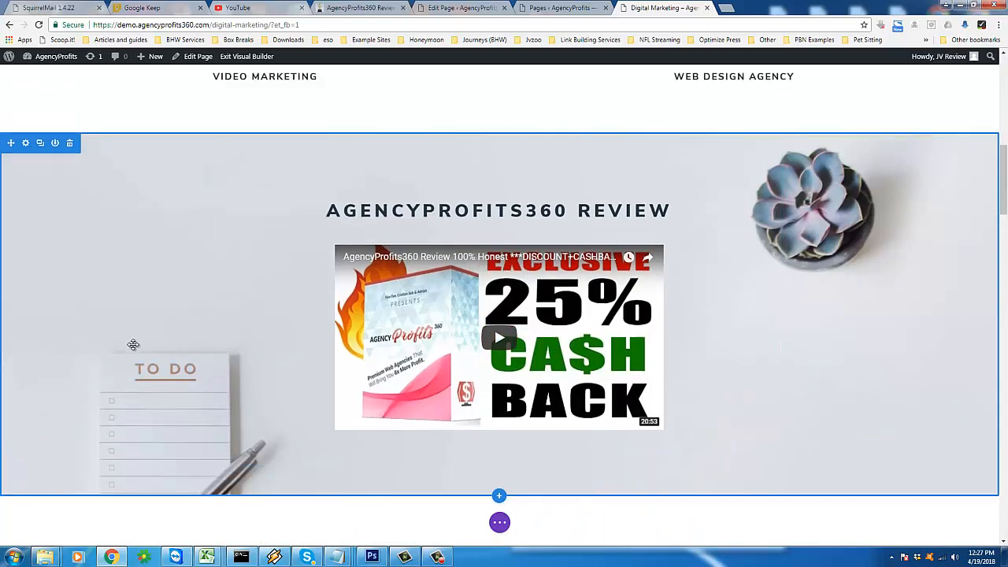
scroll(133, 344, down, 3)
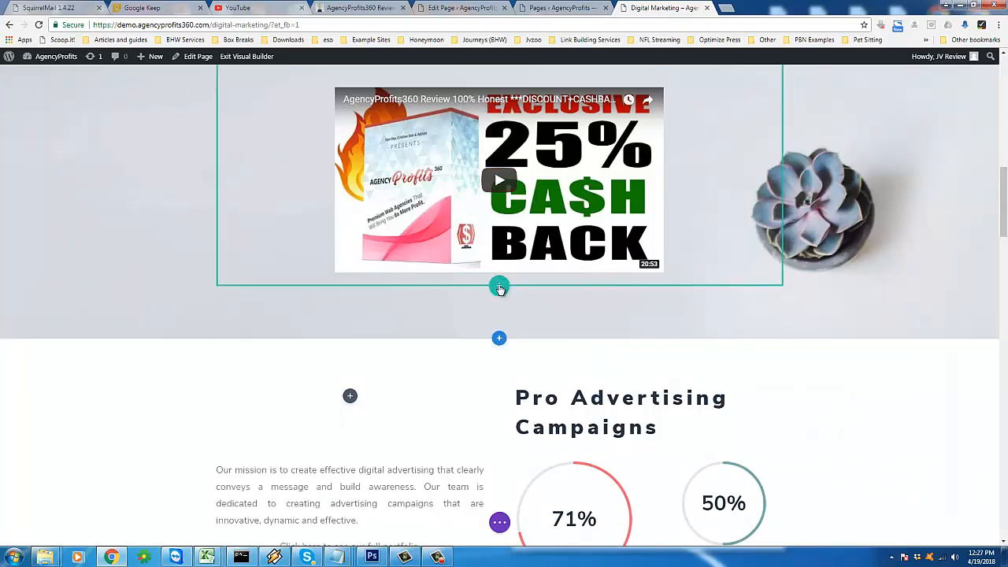
scroll(499, 289, up, 2)
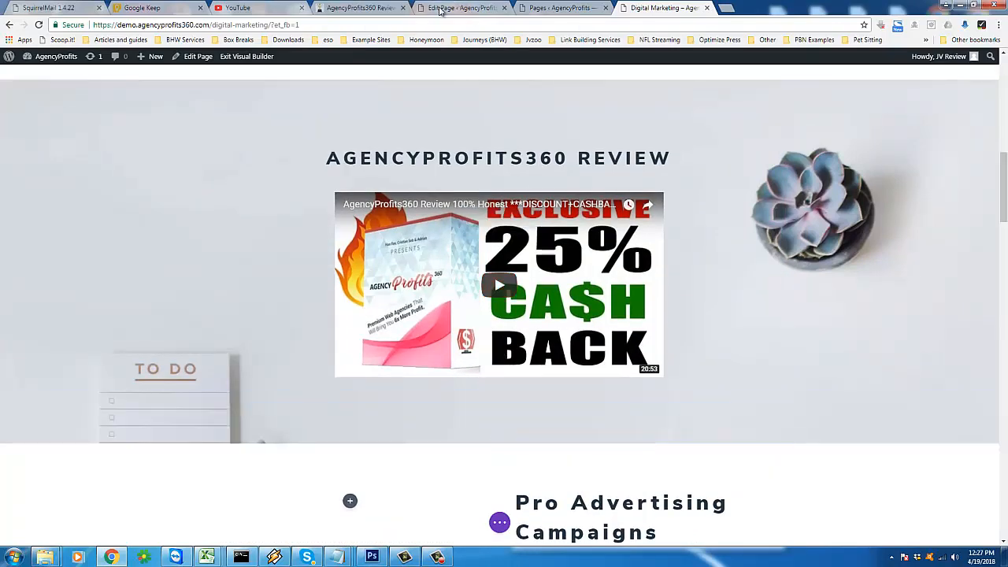
click(473, 10)
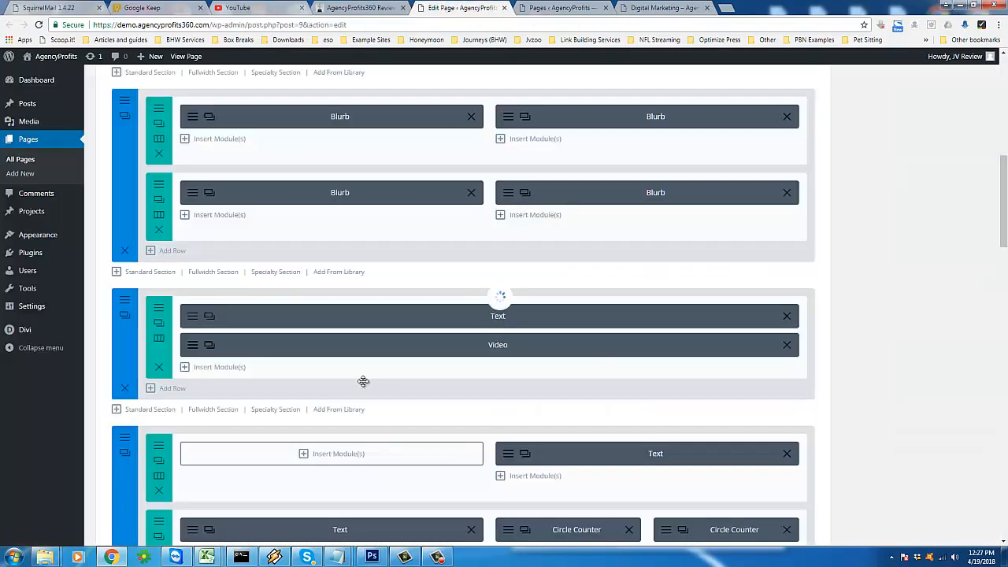
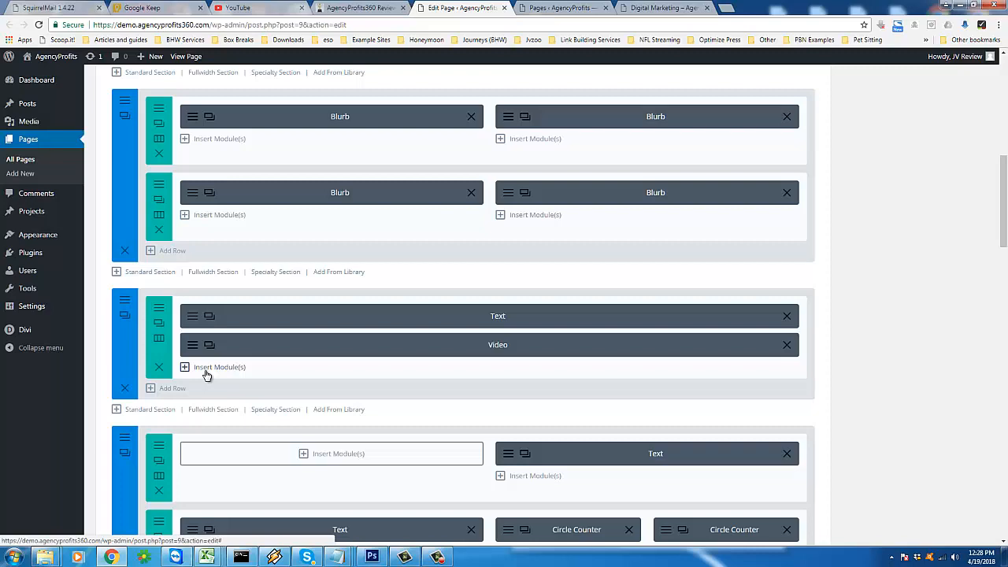
click(187, 367)
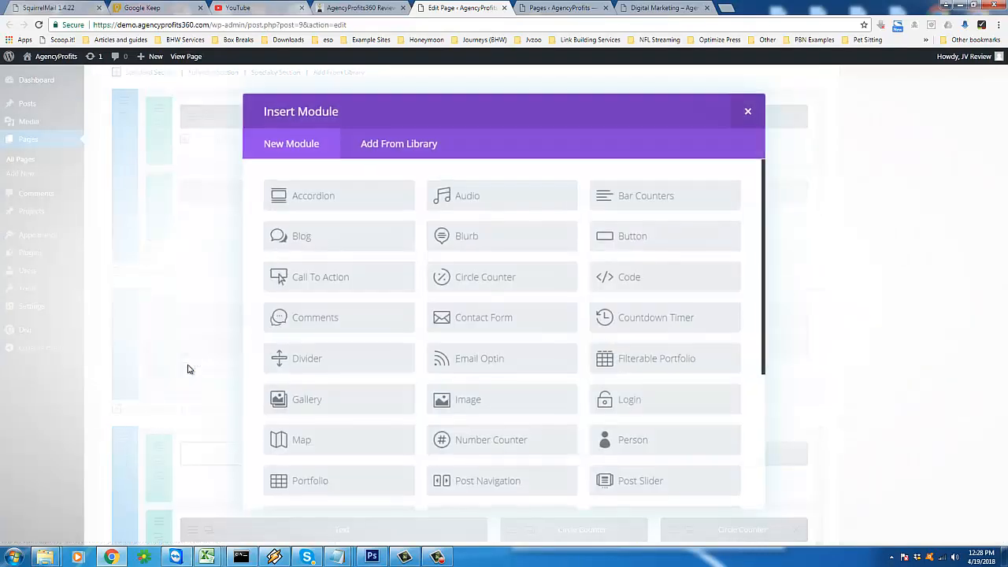
click(659, 239)
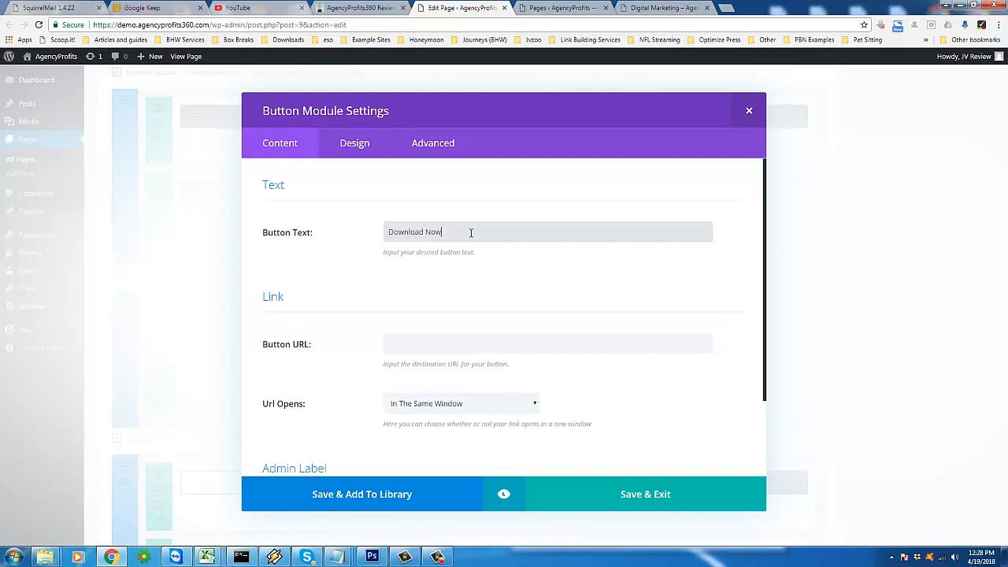
click(478, 340)
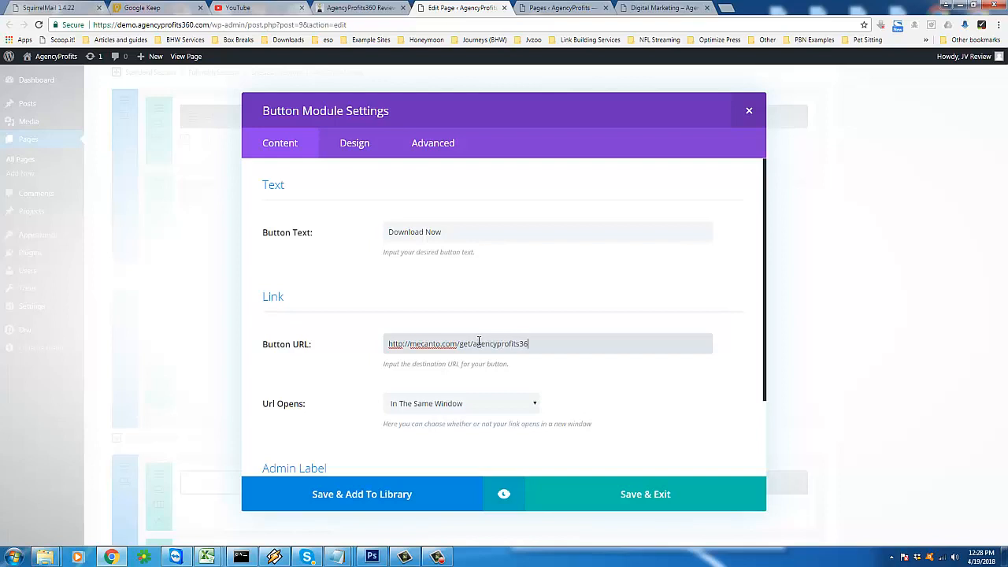
click(492, 403)
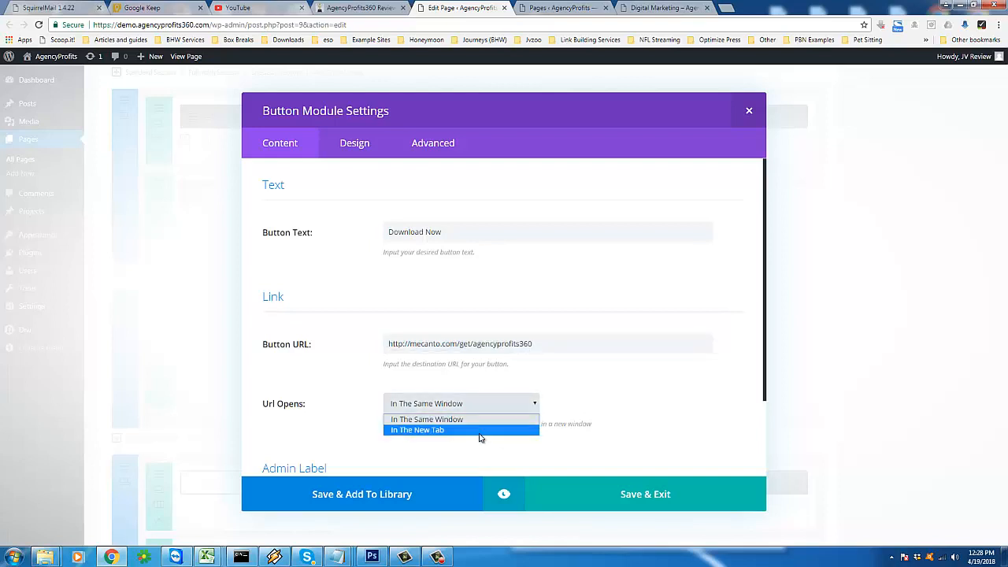
click(482, 431)
drag(765, 387, 771, 473)
Centre the Download Now button's alignment and enable custom styles for it
click(370, 143)
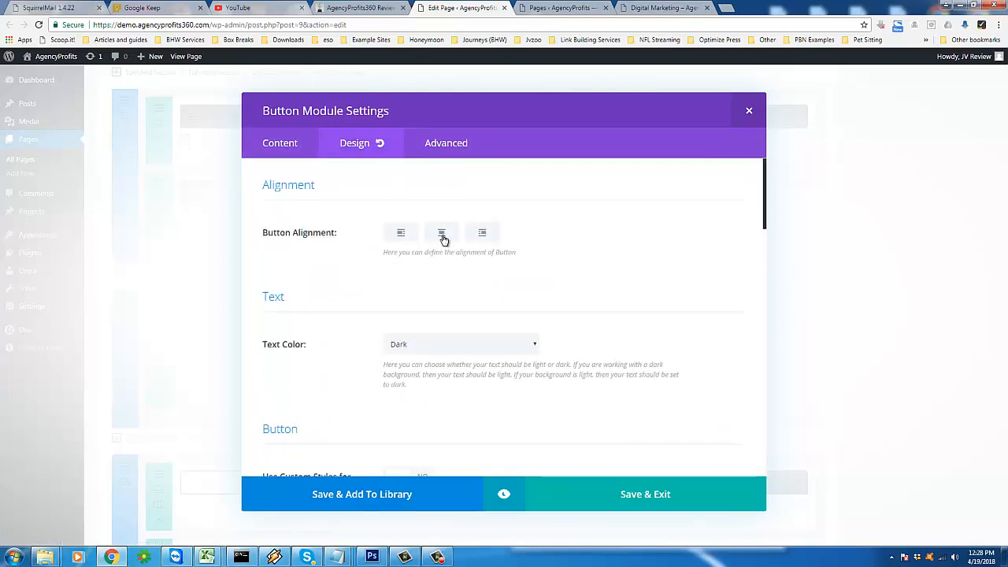
click(443, 234)
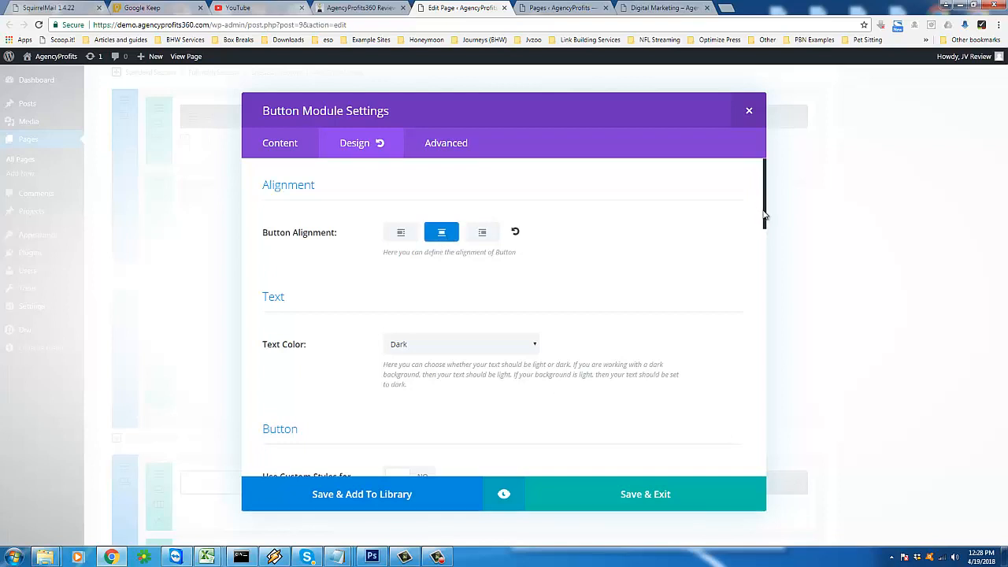
drag(765, 216, 771, 253)
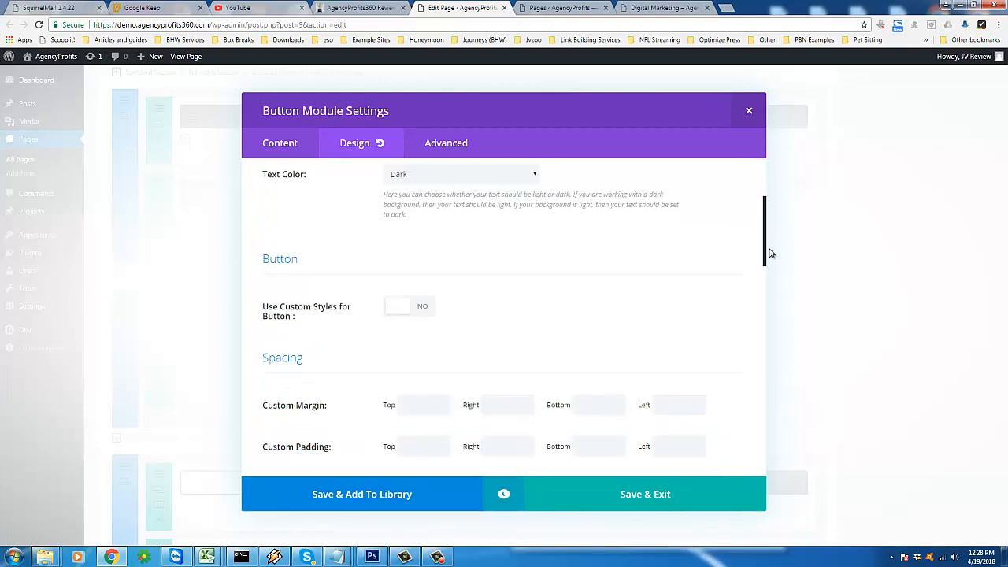
click(406, 314)
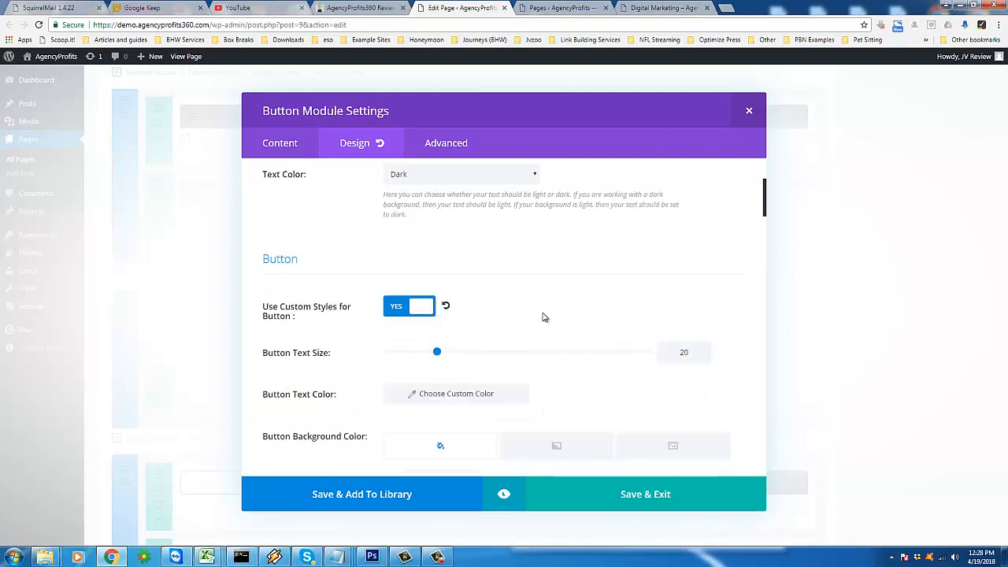
Go through the button's custom style options and pick an icon for it from the Button Icon set
scroll(499, 337, down, 1)
scroll(503, 329, down, 3)
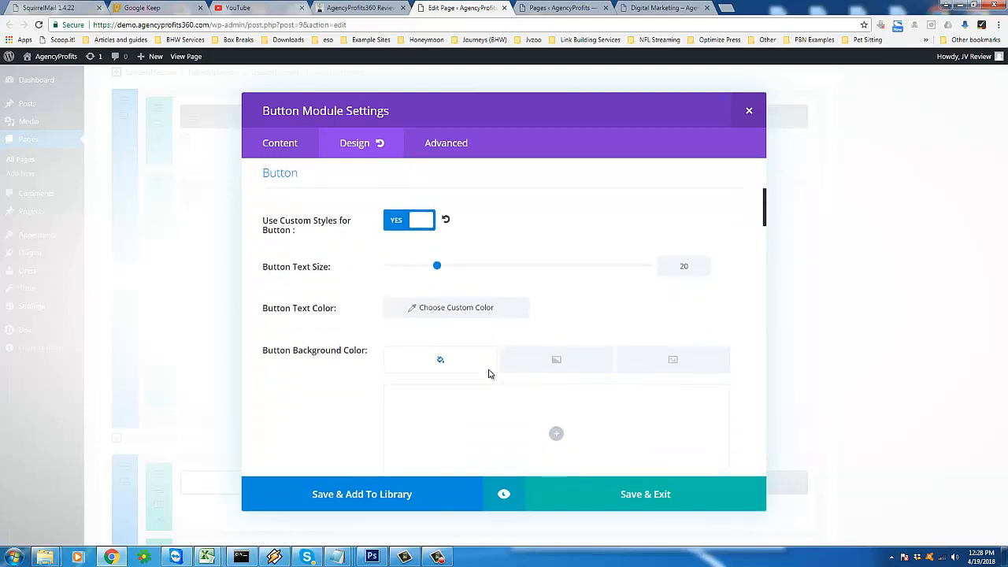
scroll(421, 396, down, 2)
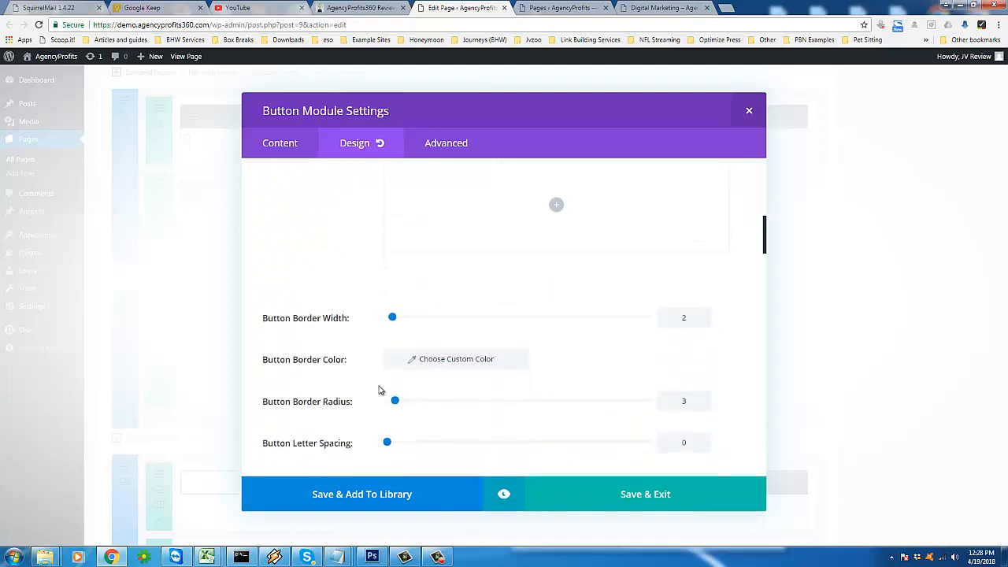
scroll(410, 346, down, 3)
scroll(329, 386, down, 3)
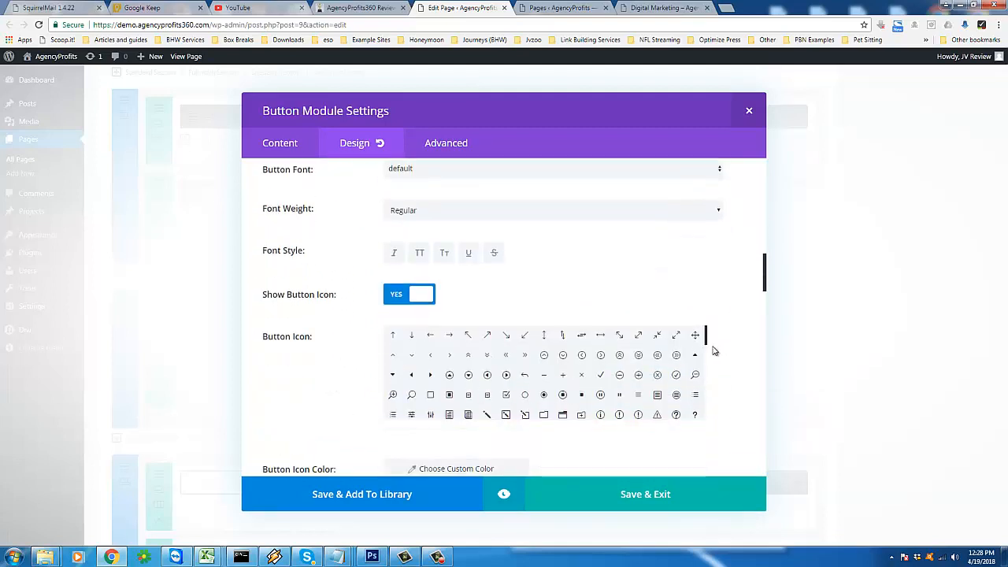
drag(706, 342, 706, 359)
scroll(707, 340, down, 2)
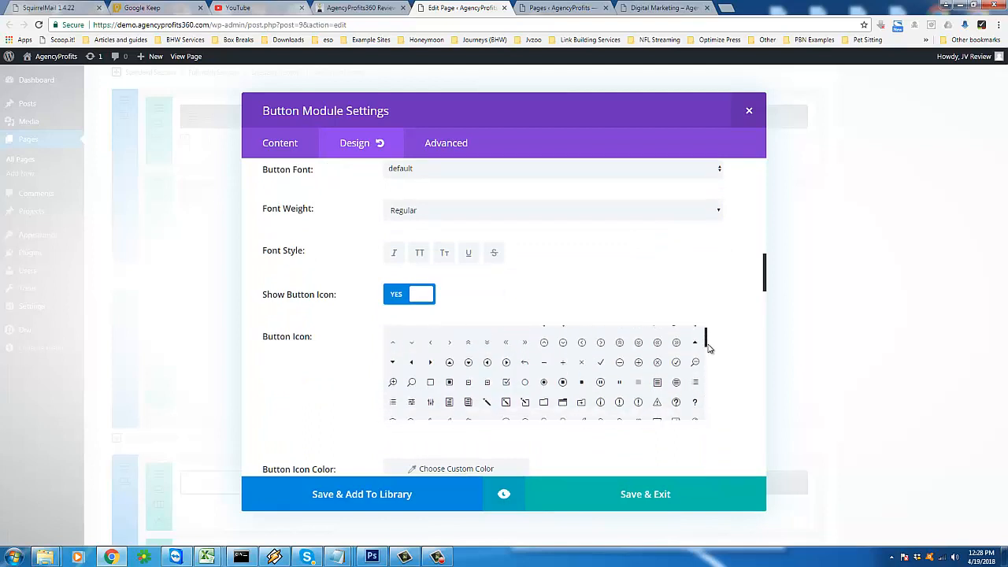
click(599, 358)
Apply the middle text shadow style of the second row and the solid-outline box shadow to the button, and save its settings
drag(764, 288, 764, 353)
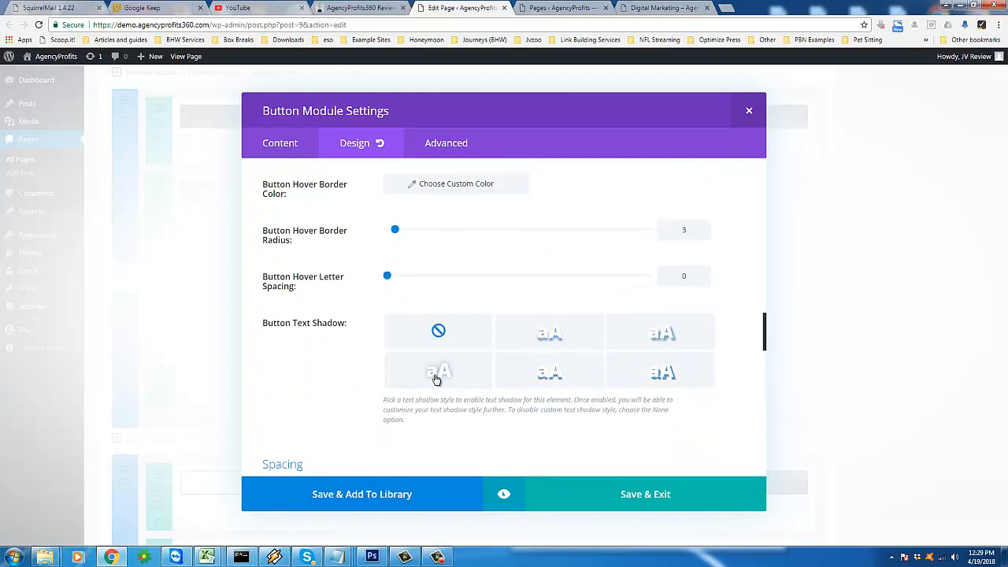
click(552, 376)
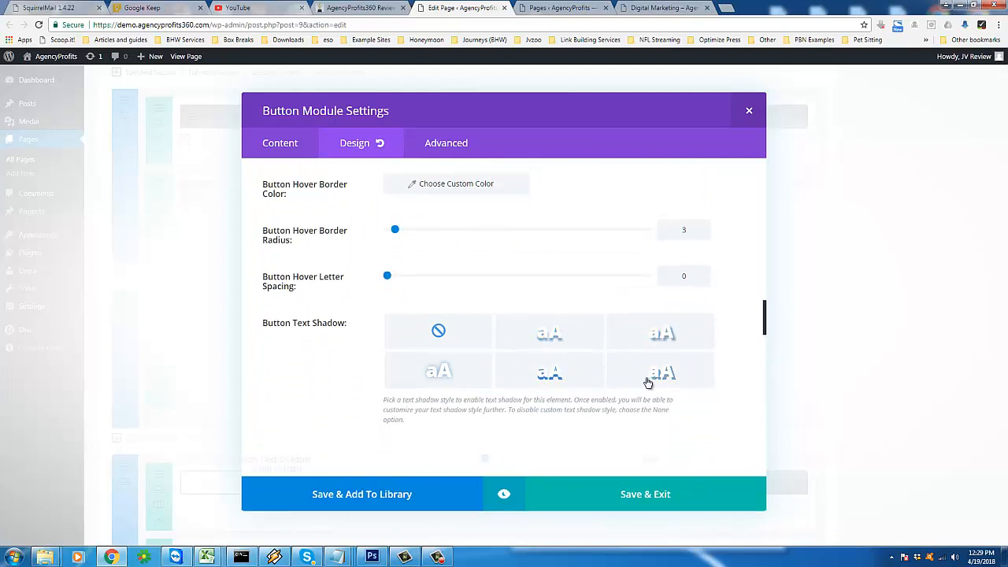
drag(765, 334, 749, 398)
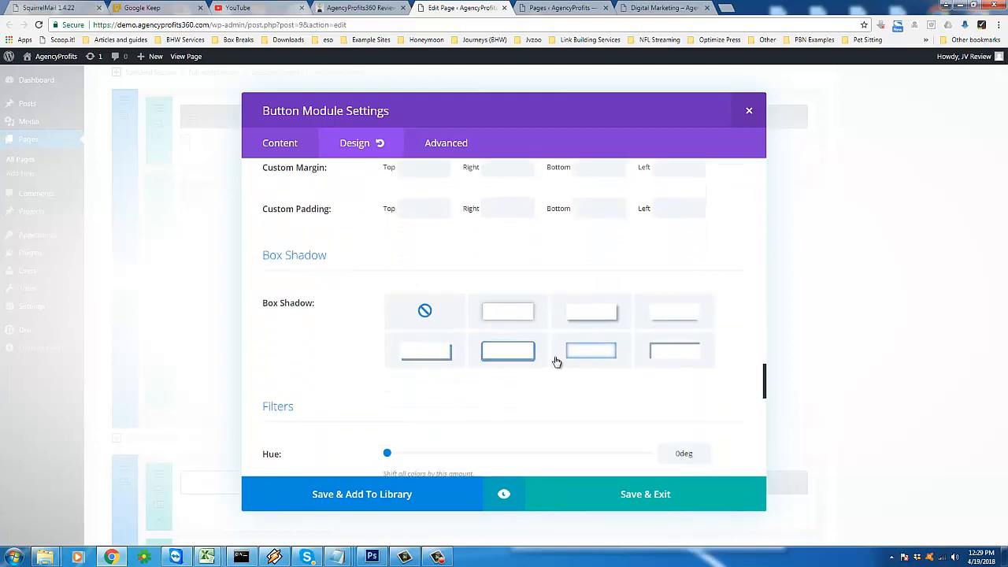
click(523, 354)
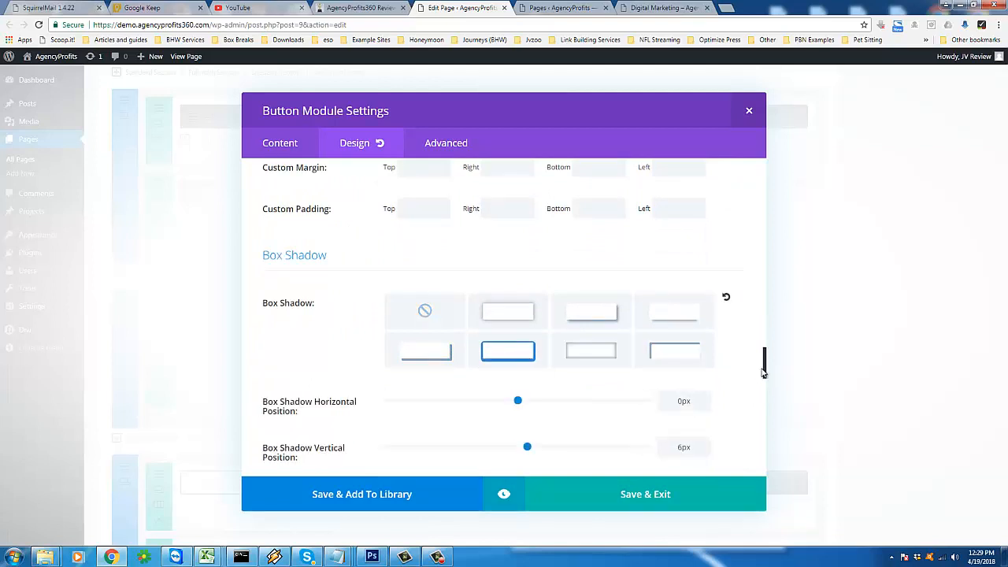
drag(763, 378, 763, 479)
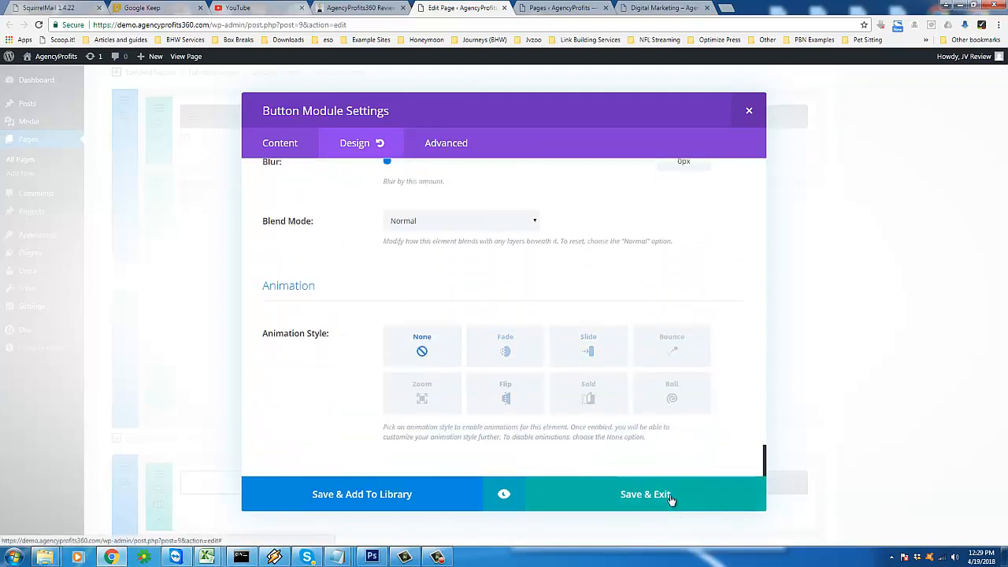
click(622, 493)
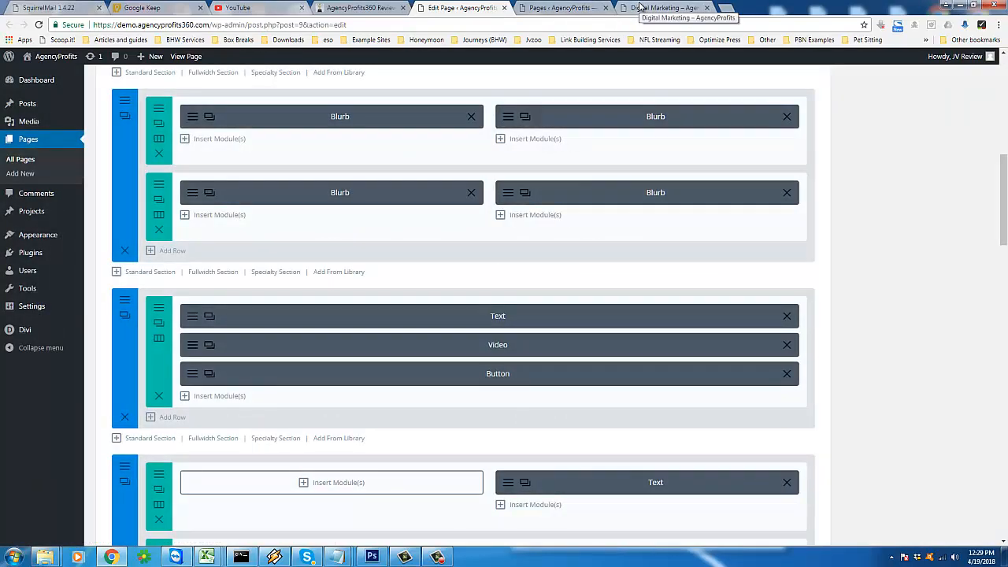
Switch to the Visual Builder view of the Digital Marketing page, inspect the Download Now button's settings and close them without changes
click(640, 8)
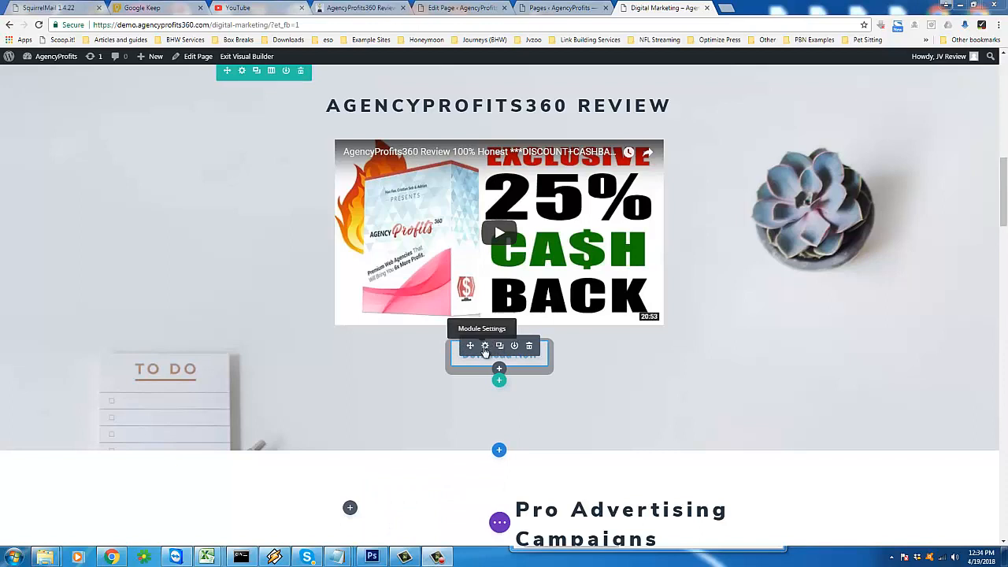
click(484, 347)
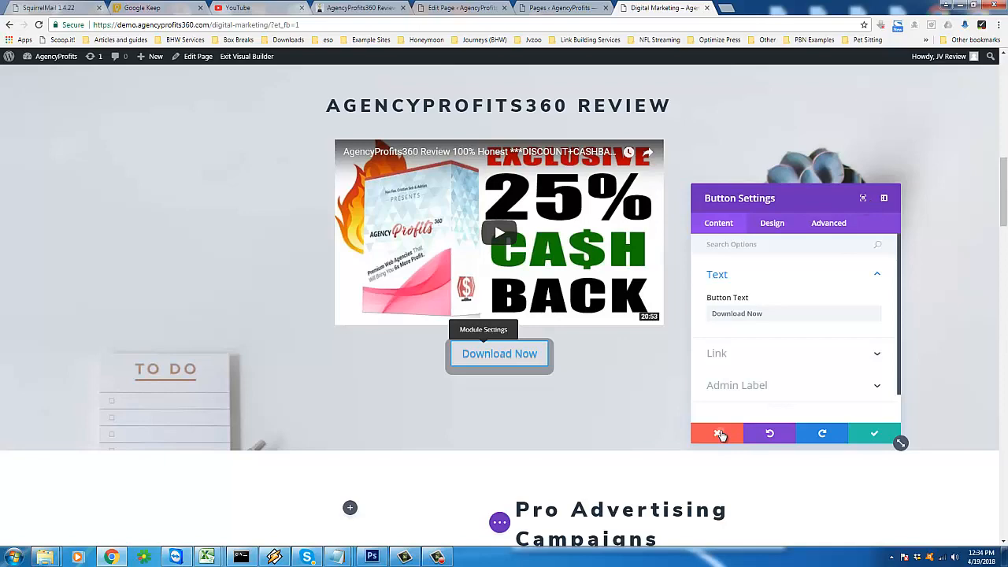
click(715, 430)
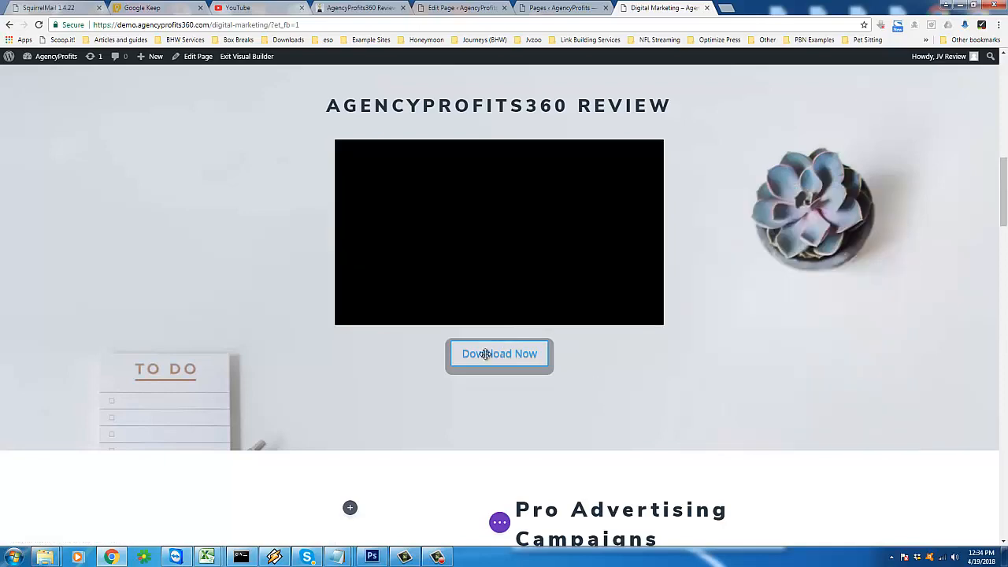
Review the customised header of the Digital Marketing page and the list of the site's other agency pages
drag(1003, 230, 1004, 100)
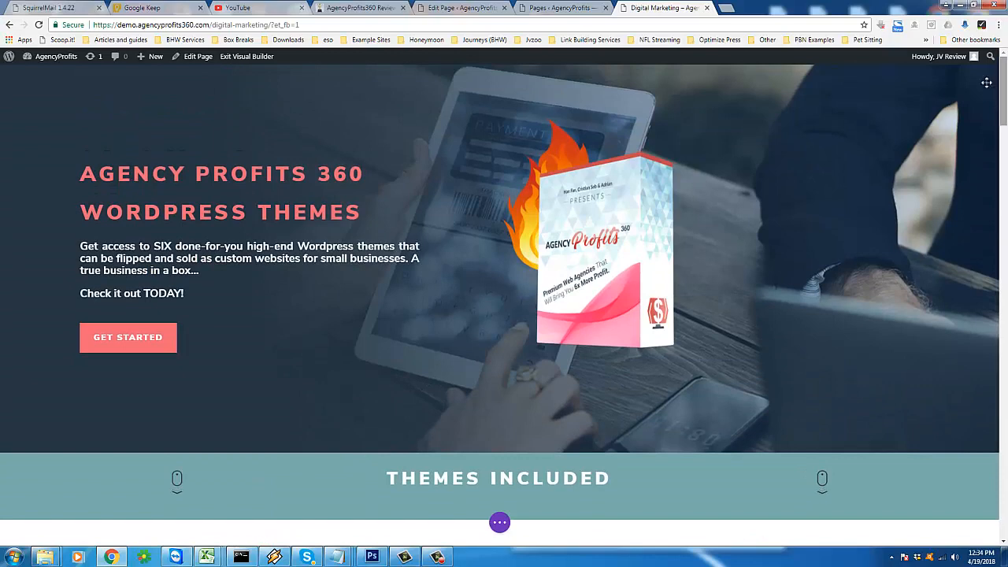
mouse_move(274, 182)
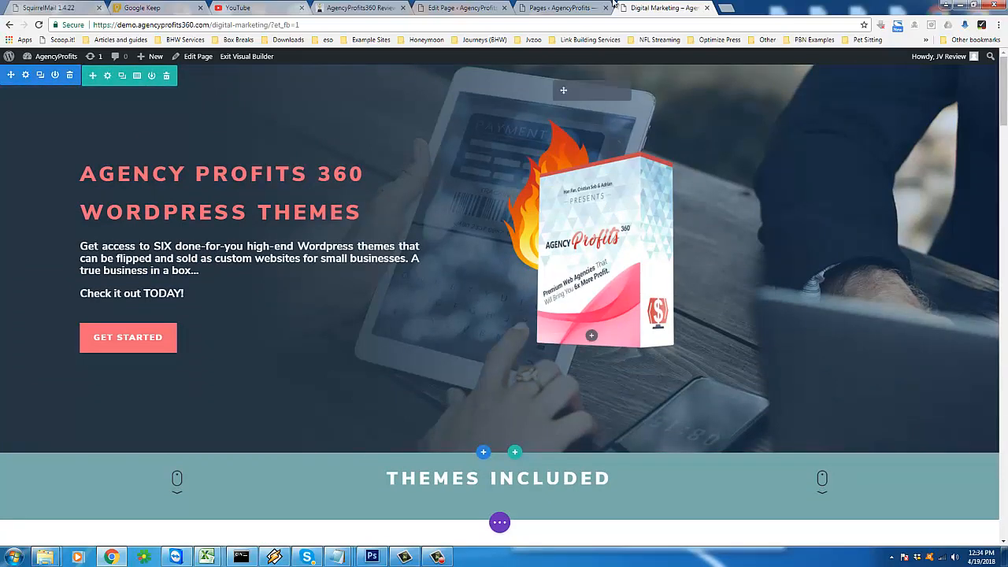
click(542, 12)
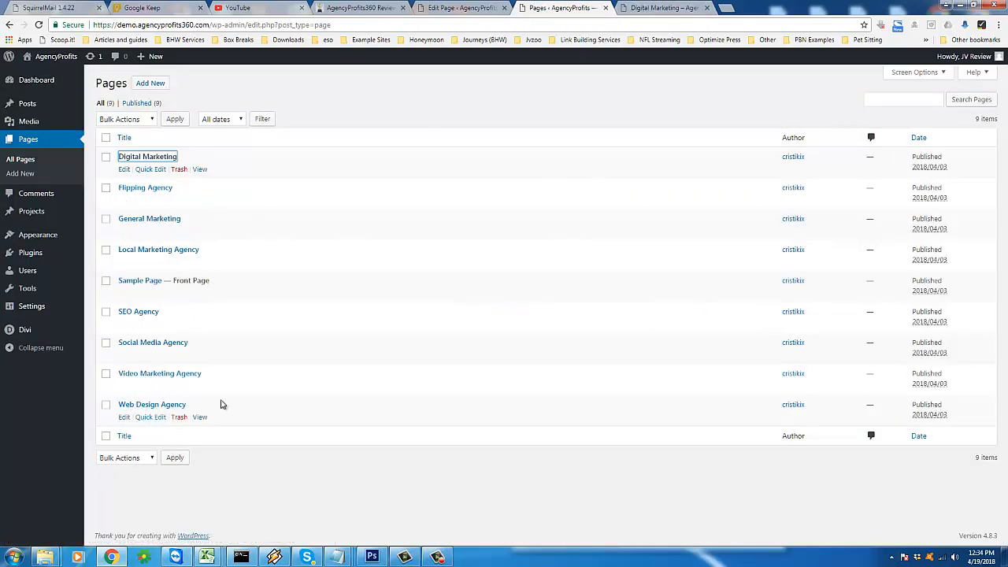
click(671, 7)
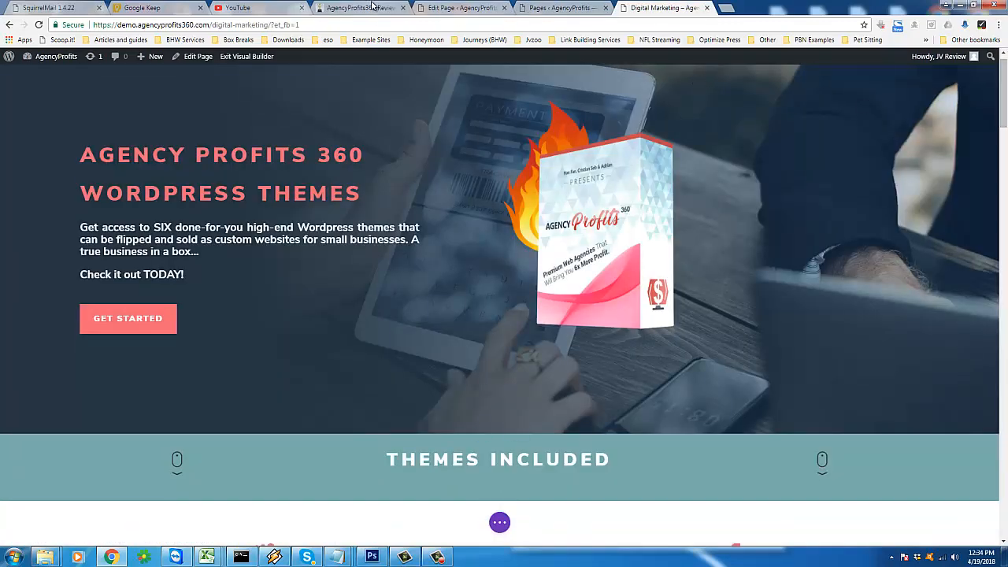
Switch to the AgencyProfits360 review post and highlight its title, including the part (25% Cash Back FE+OTO)
click(373, 8)
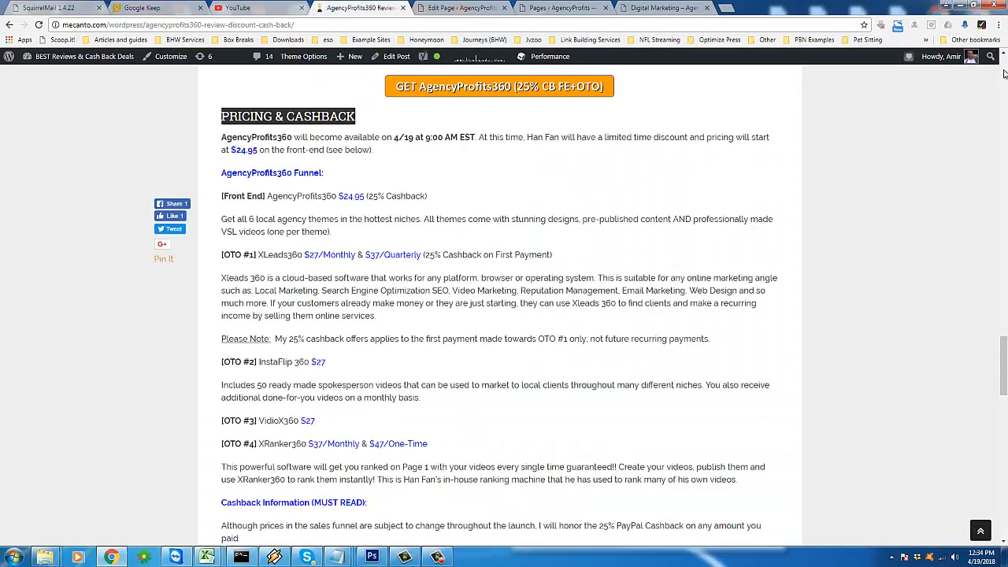
click(1004, 73)
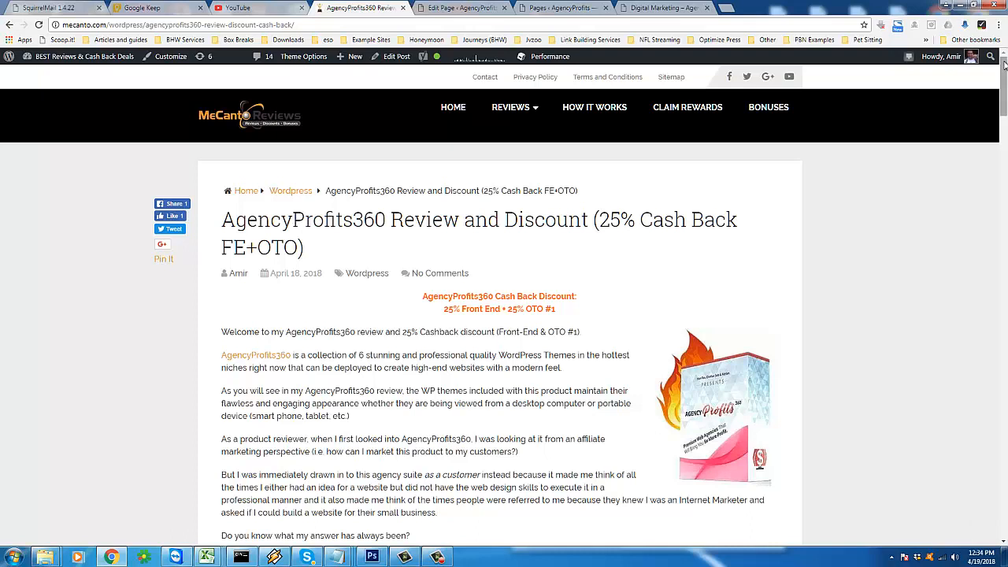
triple_click(276, 214)
drag(311, 242, 224, 217)
click(575, 219)
drag(596, 218, 601, 237)
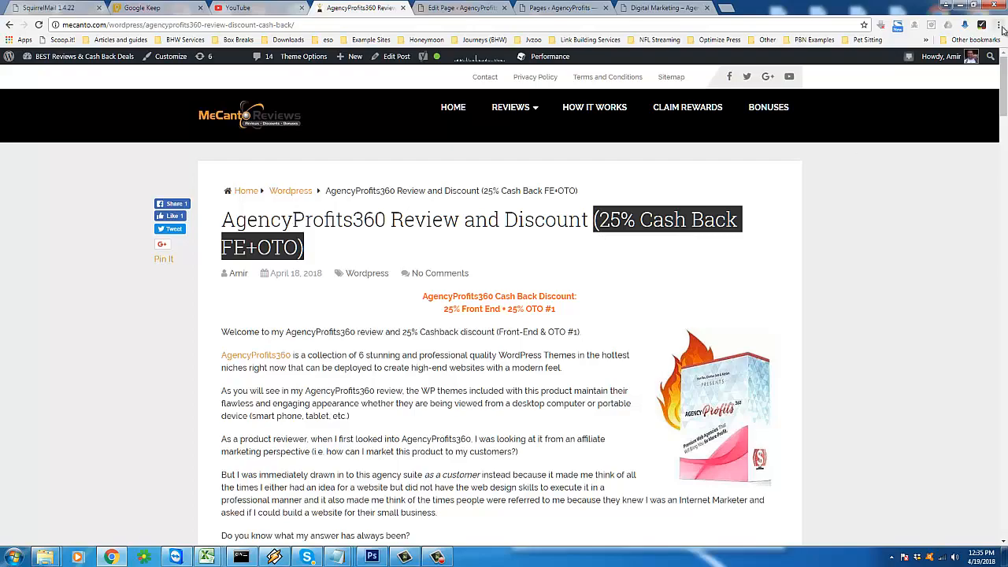
Find the review post's PRICING & CASHBACK section and highlight its heading
drag(1003, 71, 1005, 337)
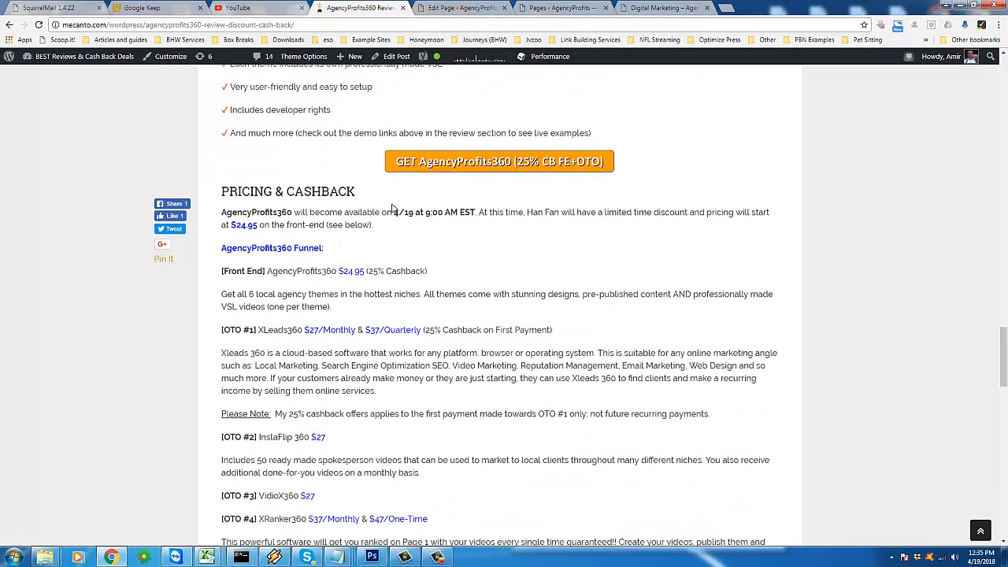
triple_click(243, 190)
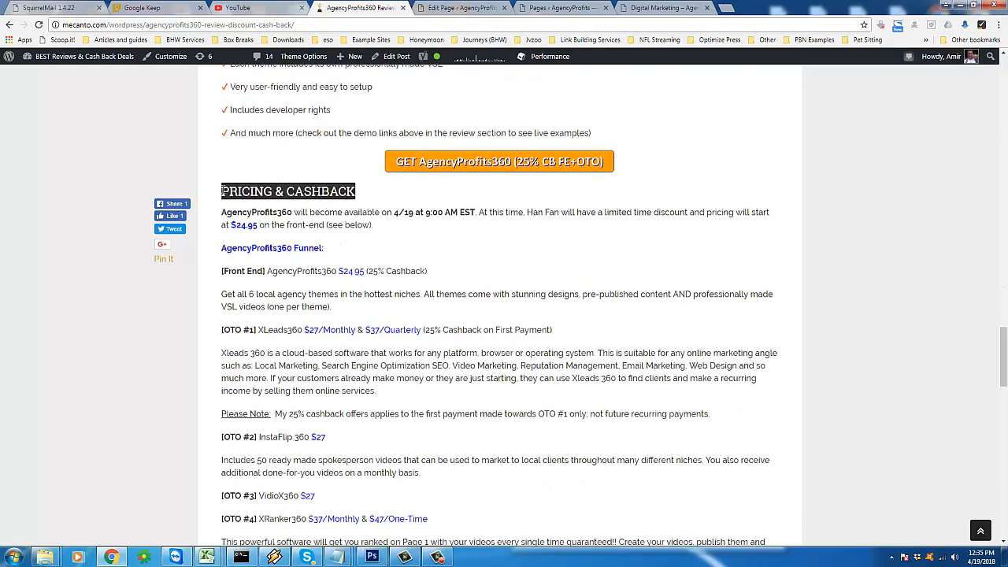
drag(223, 191, 334, 189)
Open the site's Claim Rewards page and examine the instructions and the form's Jvzoo and PayPal transaction id fields
drag(1004, 340, 1004, 71)
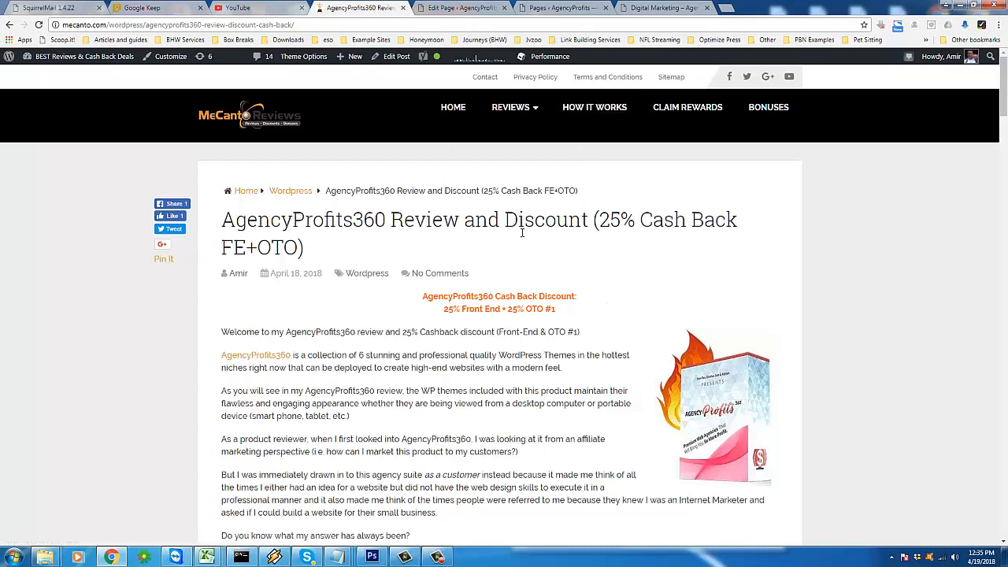
right_click(692, 114)
click(665, 111)
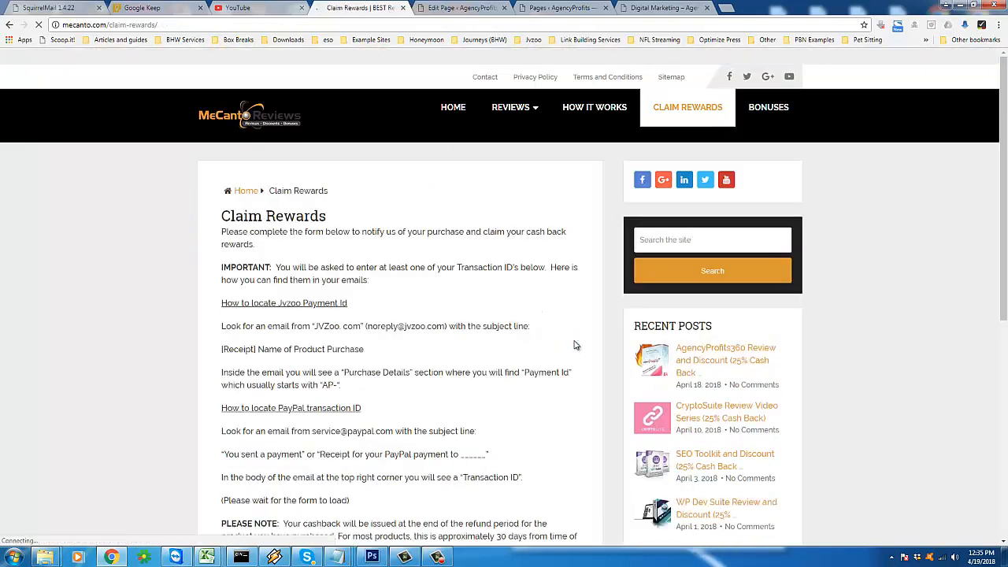
scroll(483, 333, down, 3)
scroll(482, 333, down, 1)
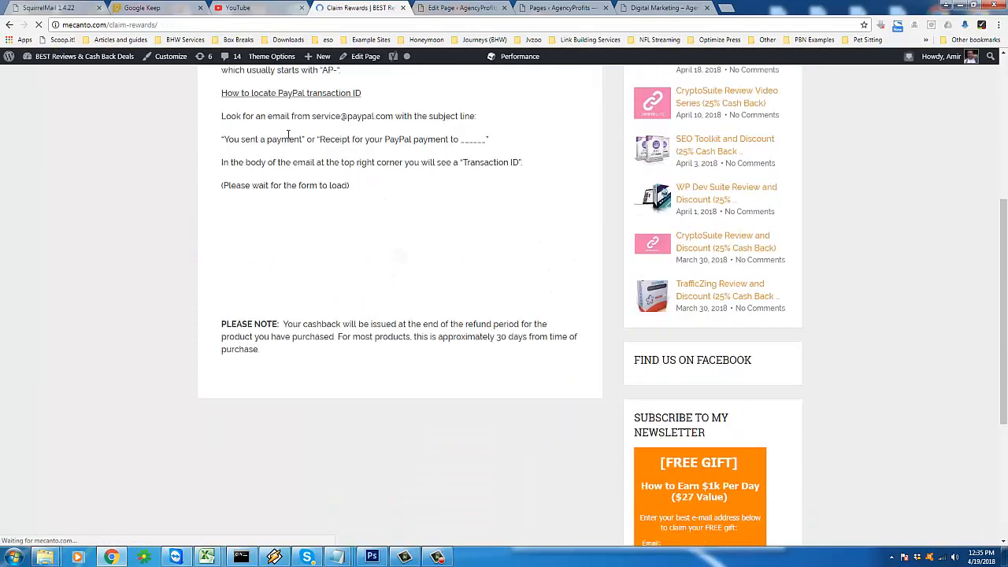
scroll(429, 272, down, 2)
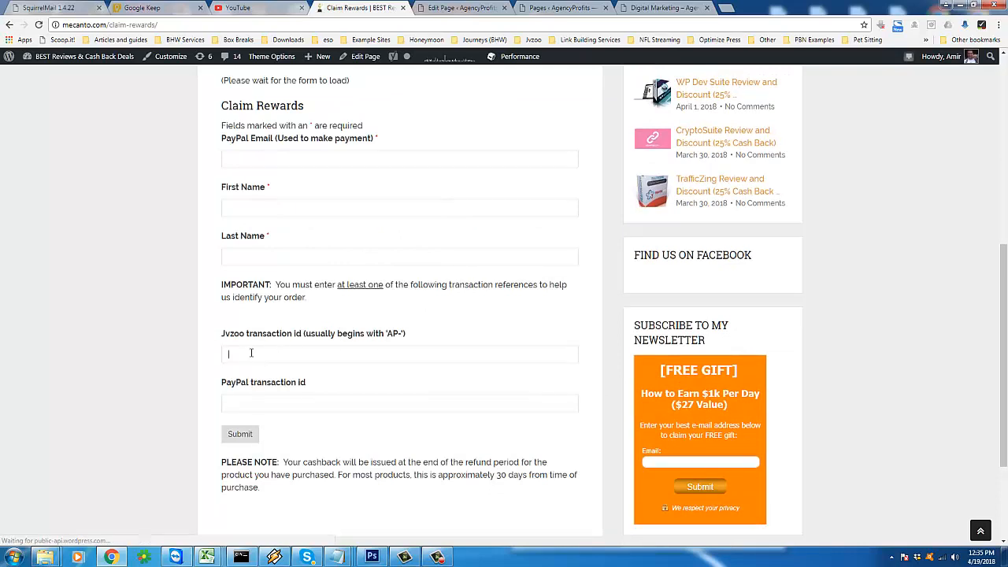
click(261, 406)
scroll(429, 247, up, 1)
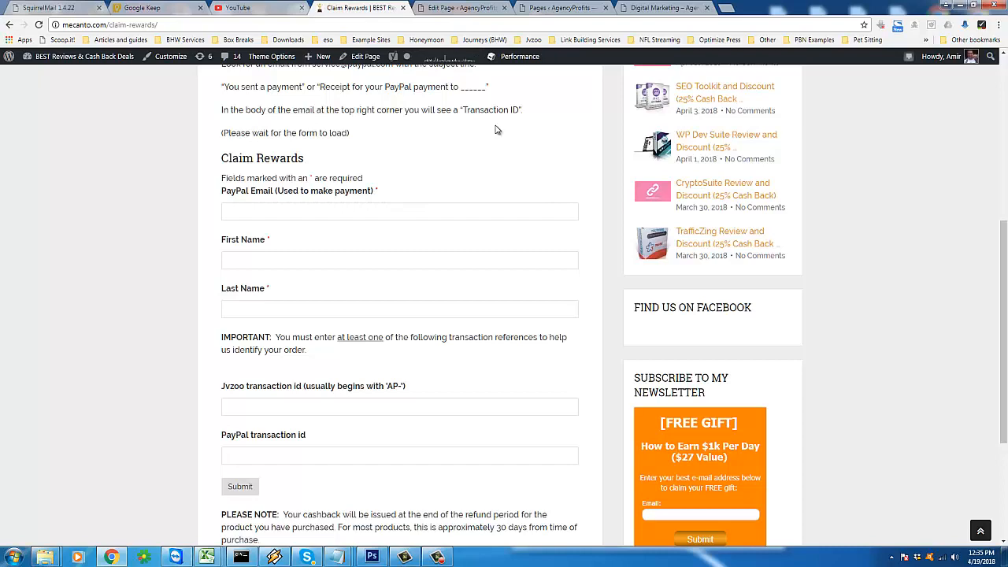
scroll(465, 181, up, 4)
scroll(968, 118, up, 3)
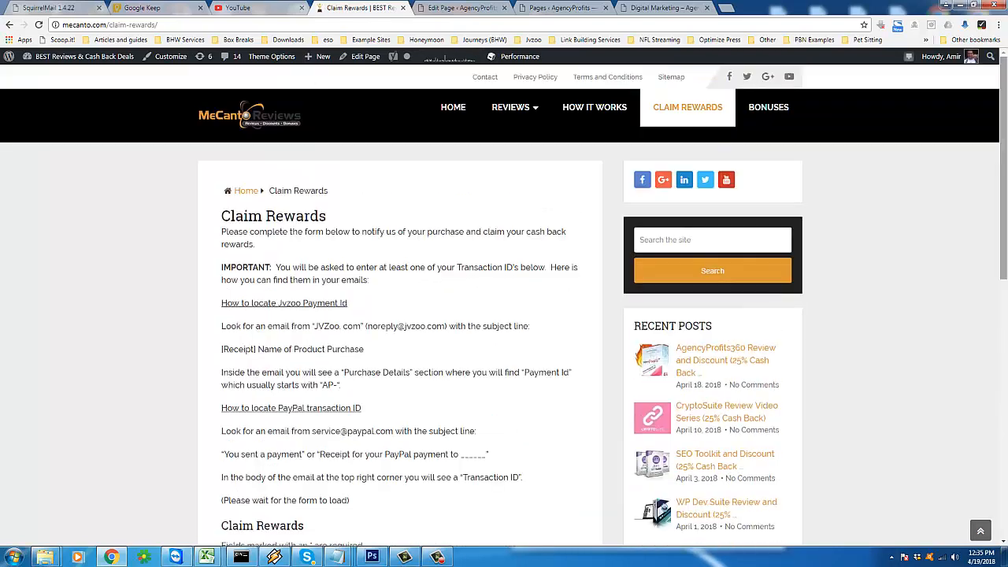